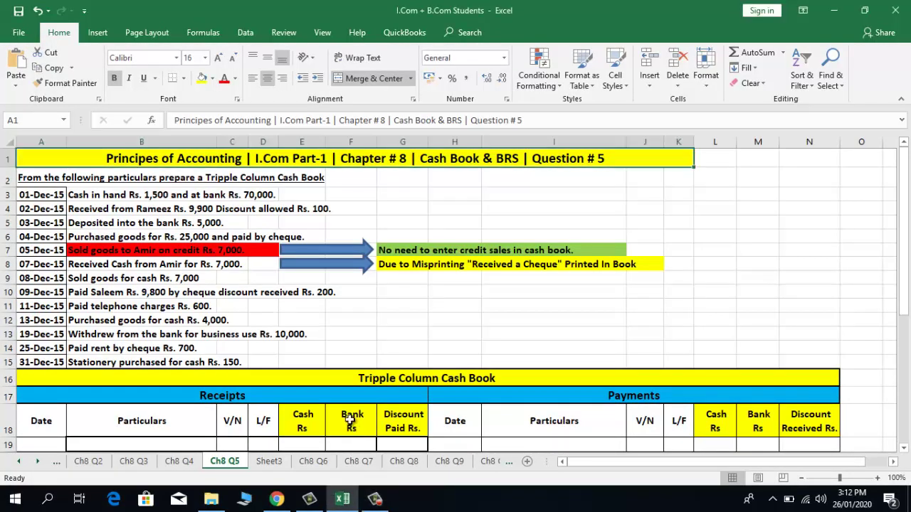
Step: Review the Discount Paid heading on the Receipts side and the transaction dates from 01-Dec-15 in column A
click(393, 426)
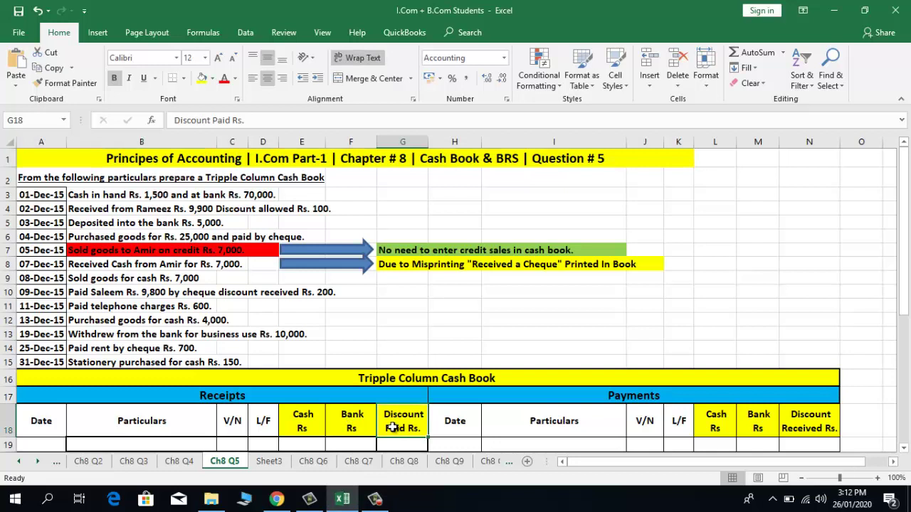
click(36, 199)
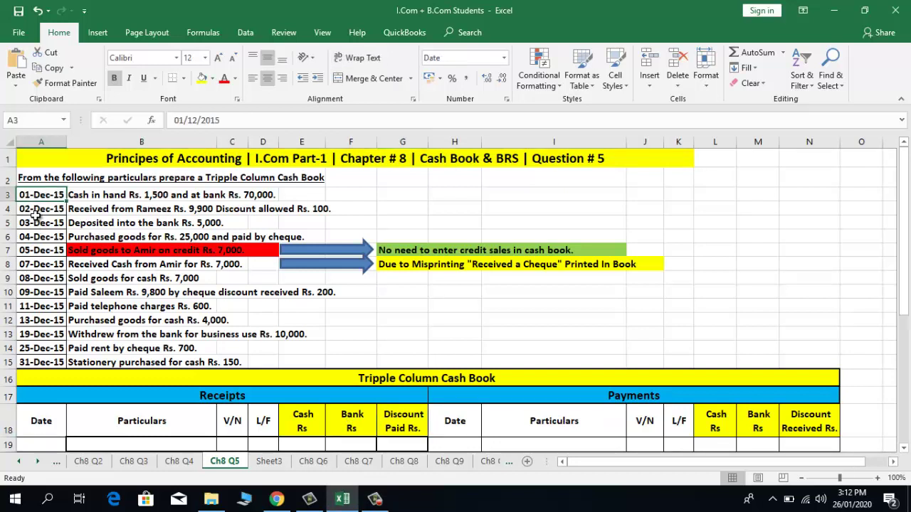
key(Down)
key(Down)
key(Down)
key(Down)
key(Down)
key(Down)
key(Down)
key(Down)
key(Down)
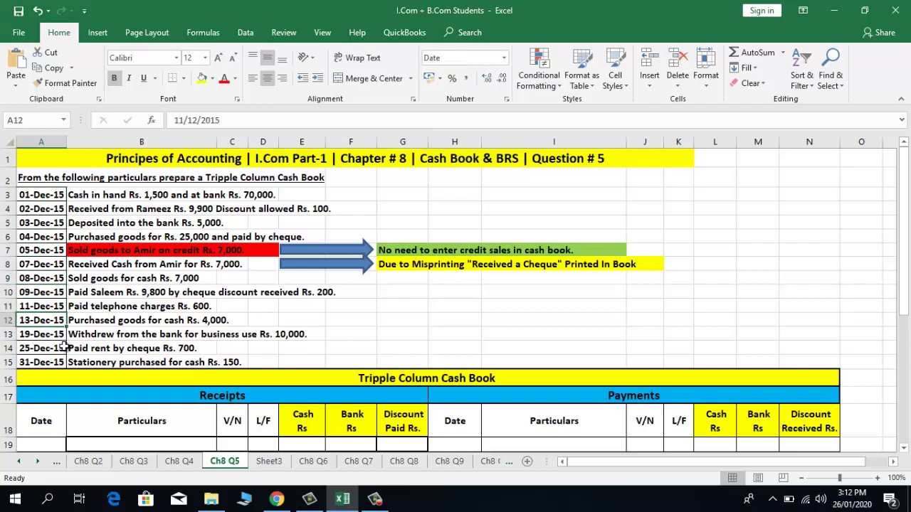
key(Down)
key(Down)
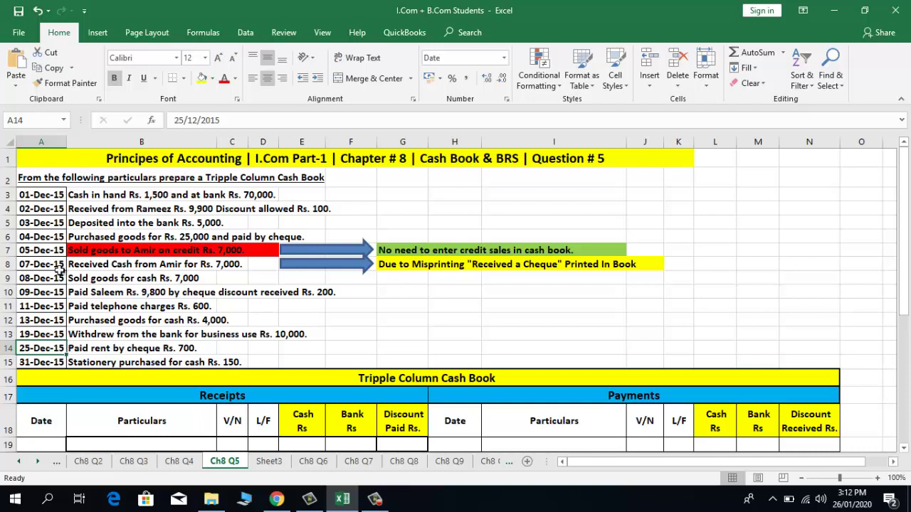
Step: Copy the 01-Dec-15 date from A3 into the first Receipts row of the cash book, cell A19
click(29, 197)
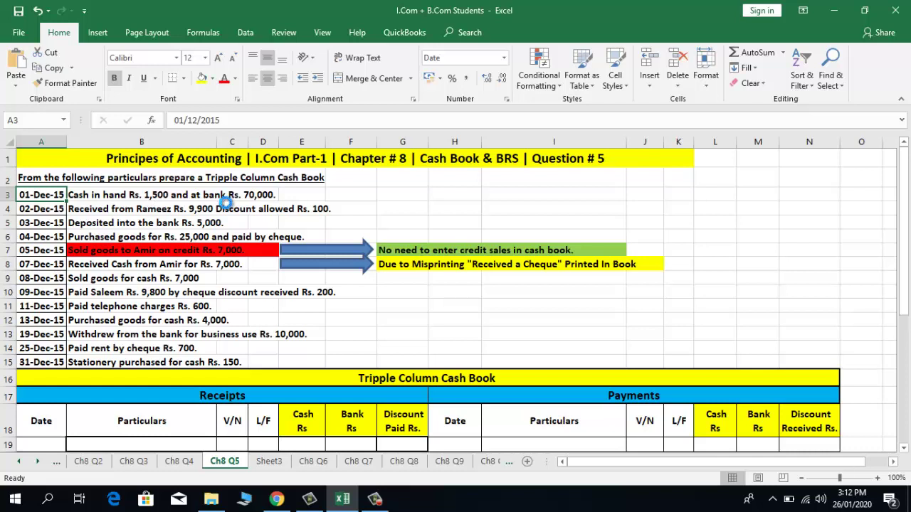
key(ctrl+c)
key(Down)
key(Down)
key(Down)
key(Down)
key(Down)
key(Down)
key(Down)
key(Down)
key(Down)
key(Down)
key(Down)
key(Down)
key(Down)
key(Down)
key(Down)
key(Down)
scroll(225, 203, down, 1)
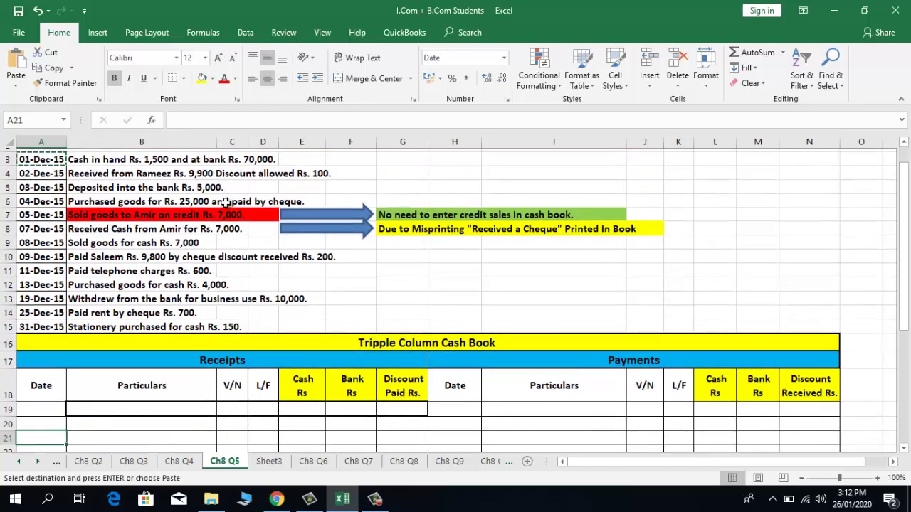
key(Return)
Step: Enter "Balance b/d (Opening Balance)" as the particulars of the 01-Dec-15 receipt in B19
key(Right)
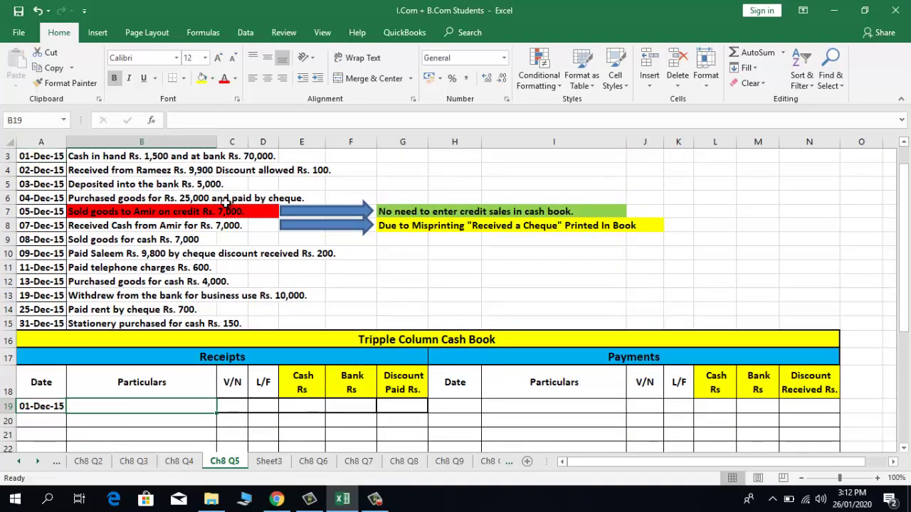
text(Balance)
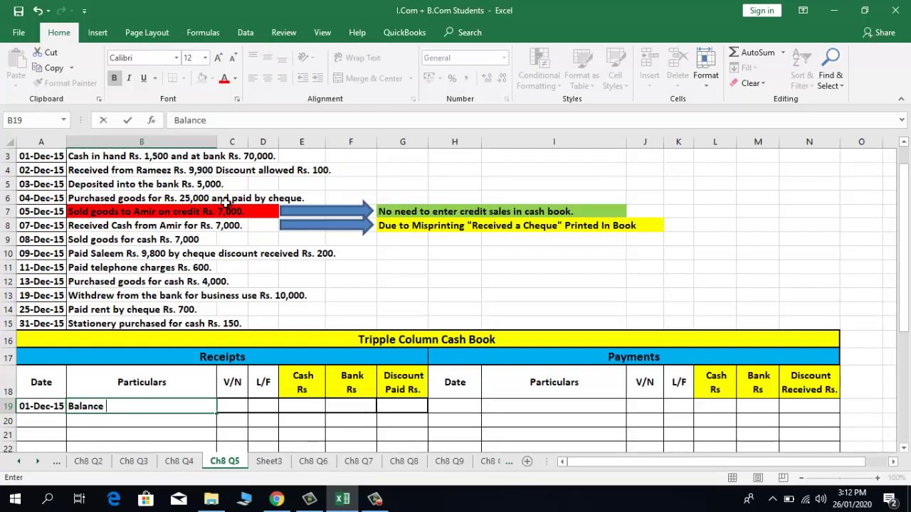
text( b/d (Opene)
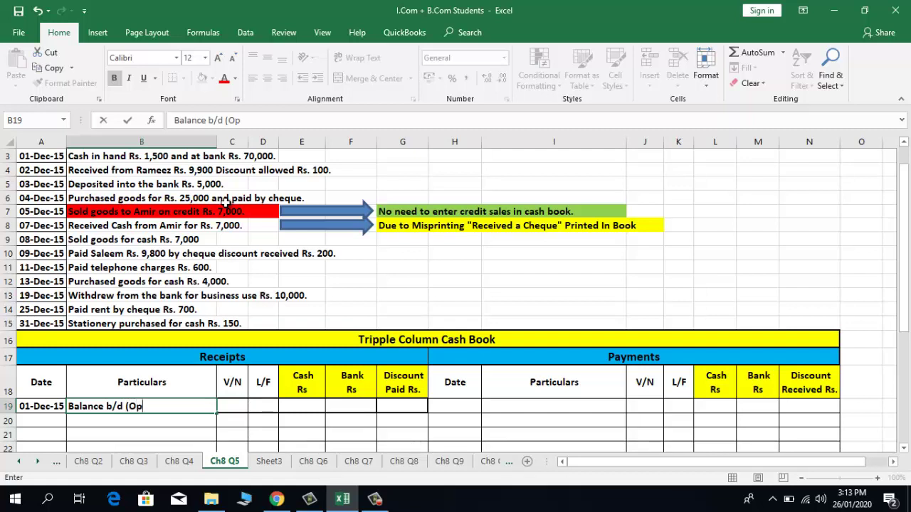
key(BackSpace)
key(BackSpace)
text(ning Balance))
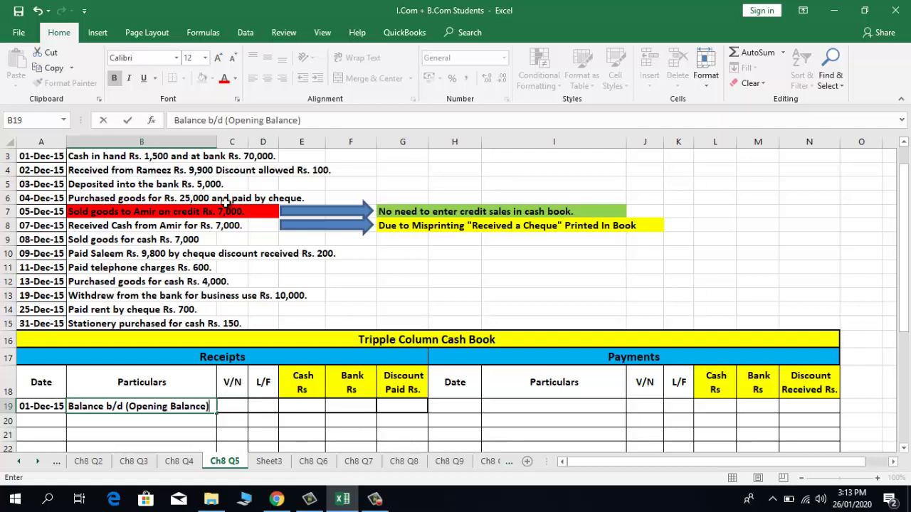
key(Return)
key(Up)
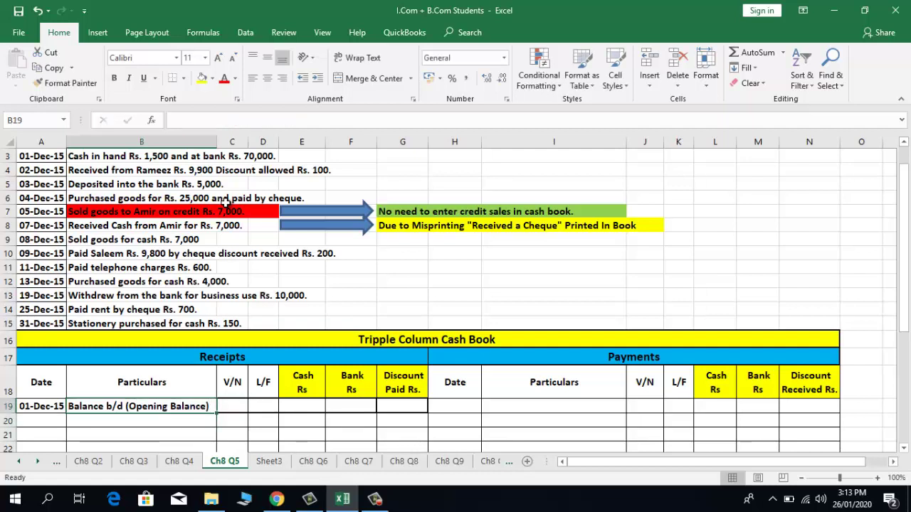
Step: Examine the blank rows on the Payments side of the cash book and the transaction list above it
key(Right)
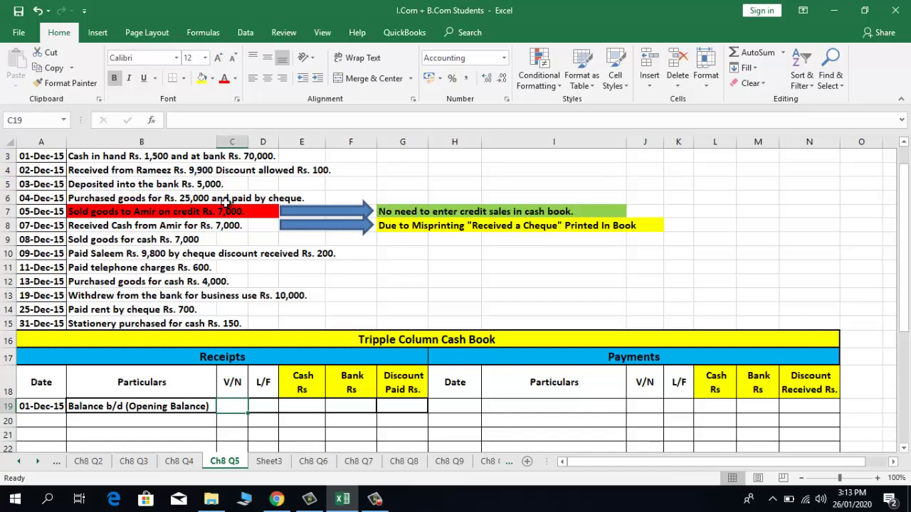
click(562, 395)
key(Down)
key(Down)
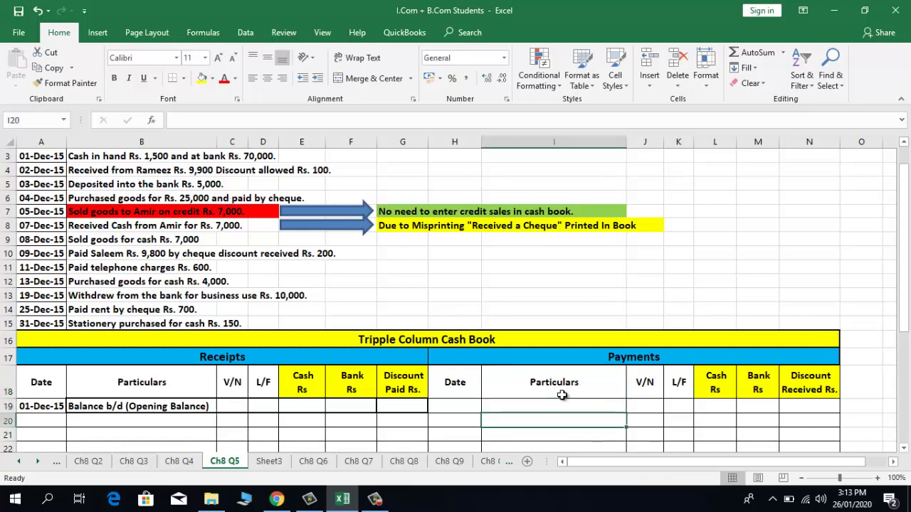
scroll(562, 395, down, 2)
key(Up)
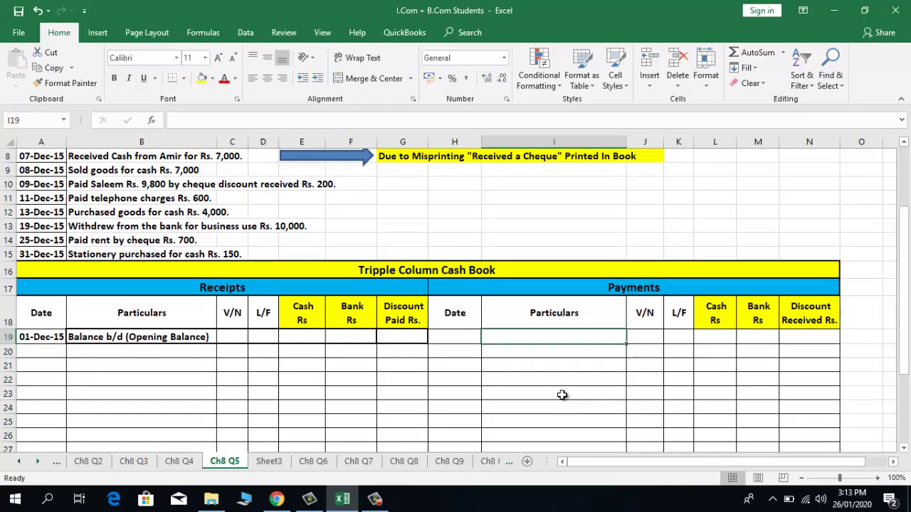
key(Up)
key(Up)
key(Up)
key(Up)
key(Up)
key(Up)
key(Up)
key(Up)
key(Up)
key(Up)
key(Up)
key(Up)
key(Up)
key(Up)
key(Up)
key(Up)
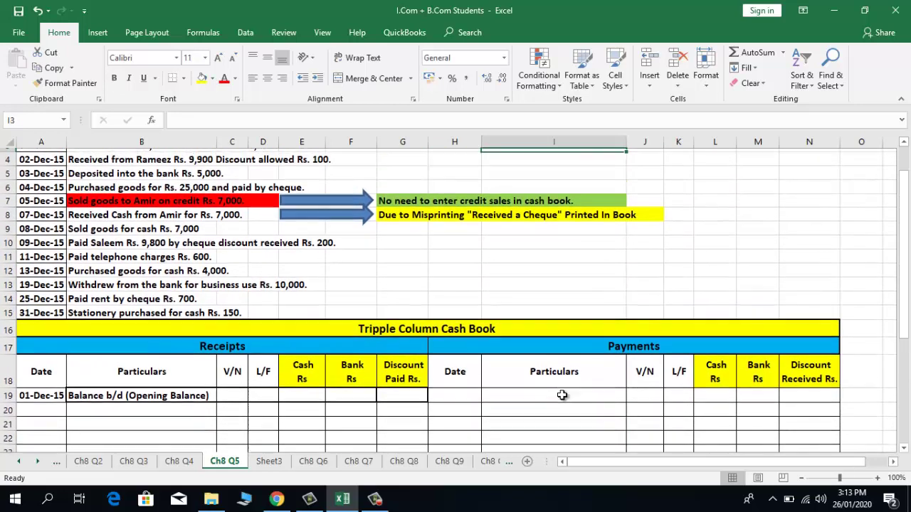
key(Up)
Step: Enter the opening balances in row 19 of the Receipts side: 1500 in Cash and 70000 in Bank
click(296, 426)
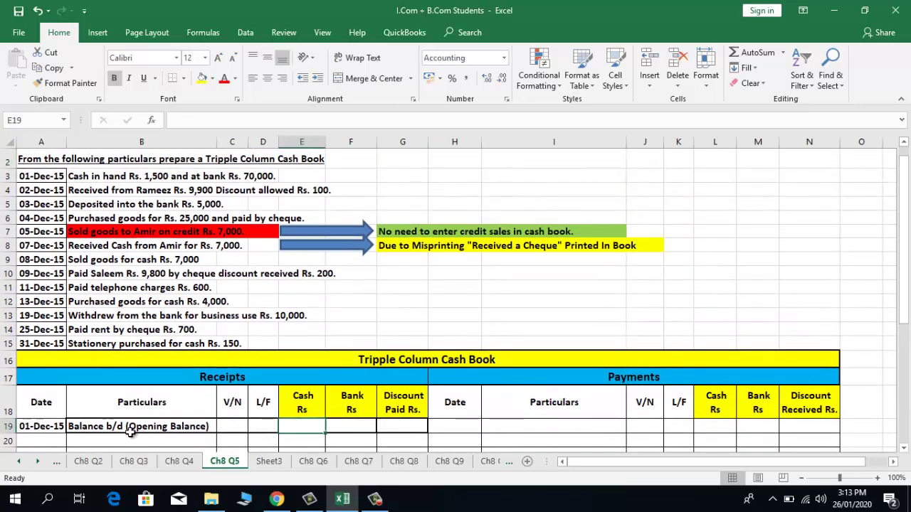
text(1500)
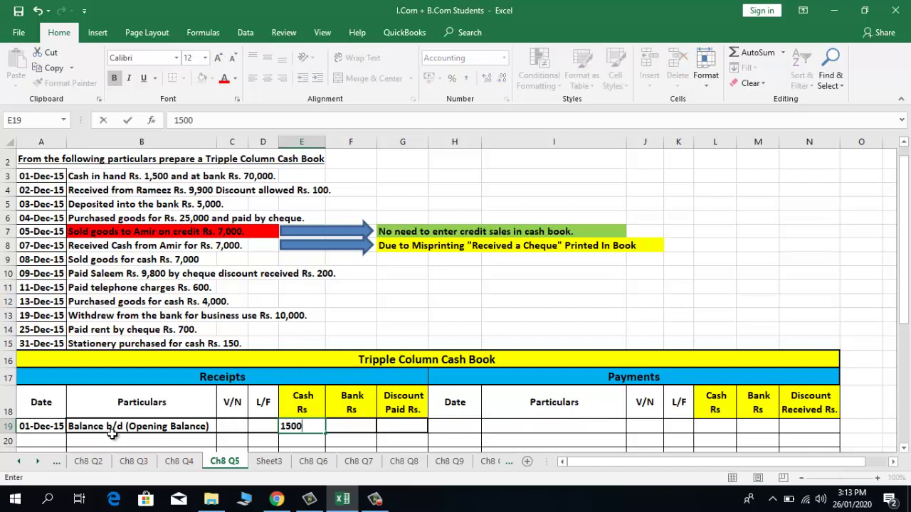
key(Return)
key(Up)
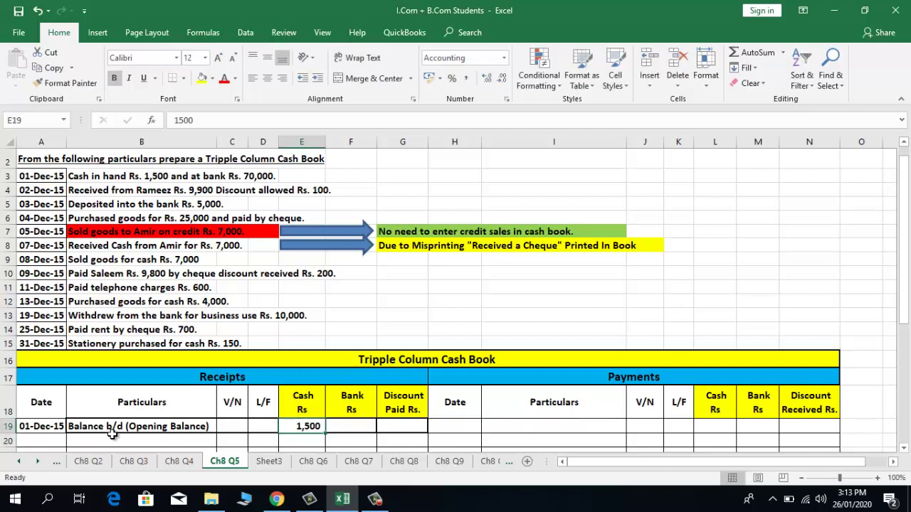
key(Right)
text(70000)
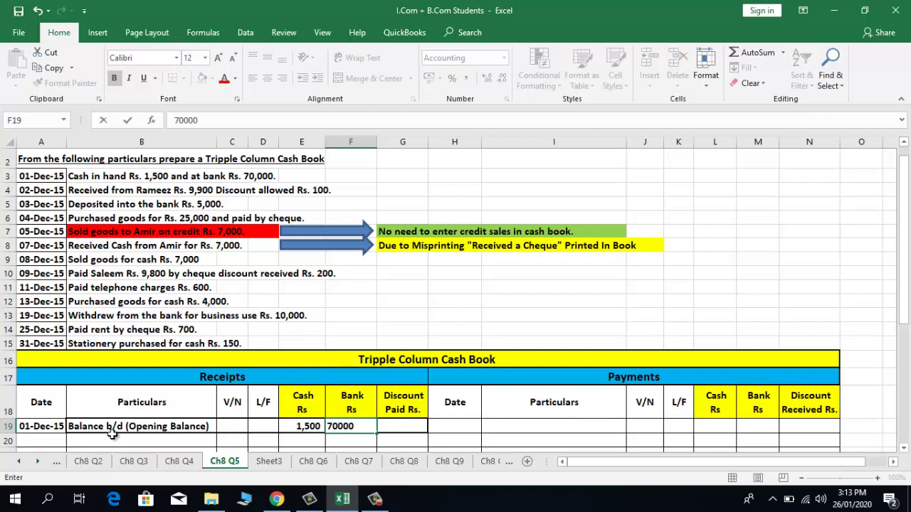
key(Return)
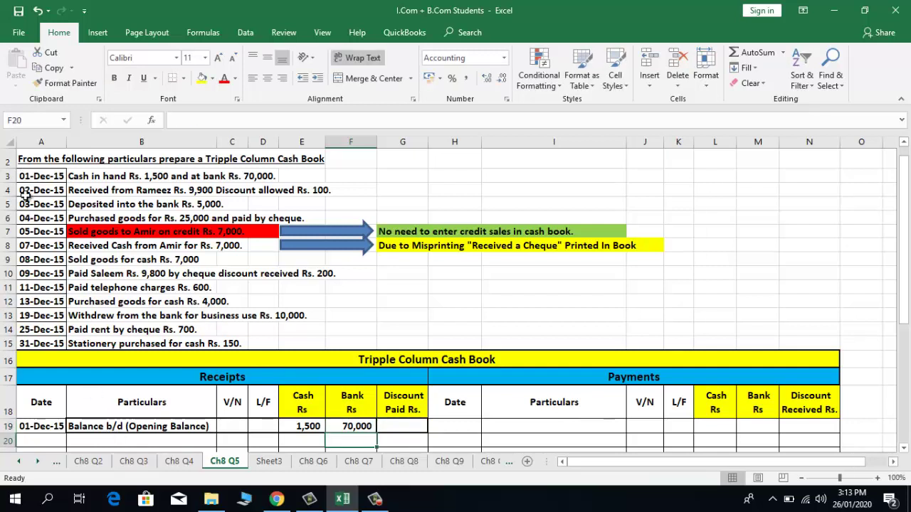
Step: Highlight the 02-Dec-15 transaction in B4:F4 with the standard green fill
click(26, 192)
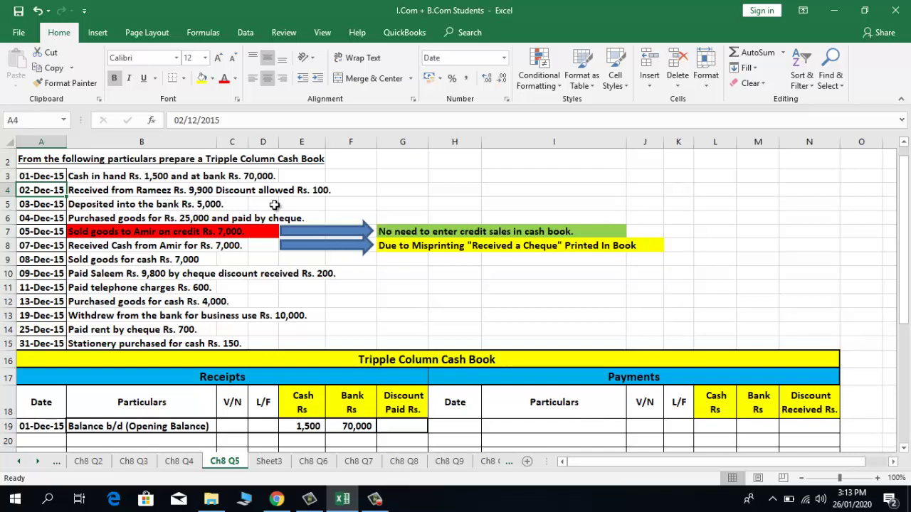
click(88, 190)
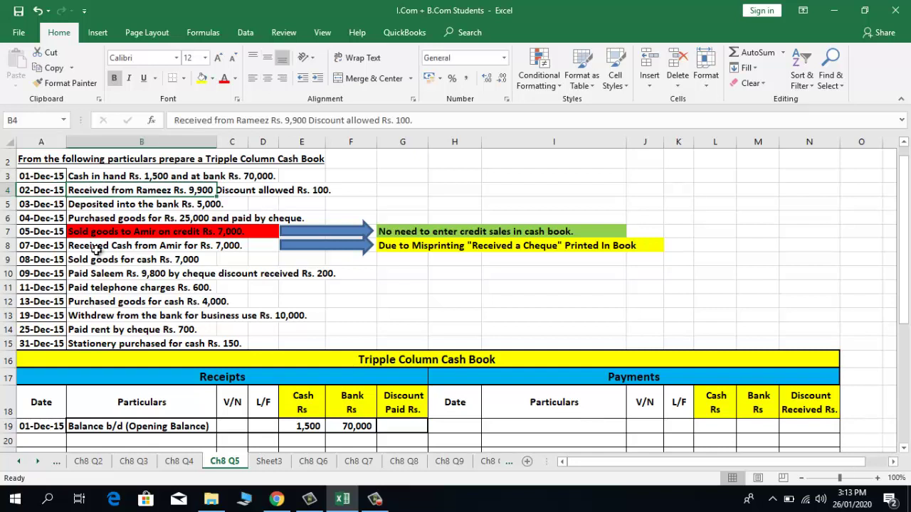
key(shift+Right)
key(shift+Right)
key(shift+Right)
key(shift+Right)
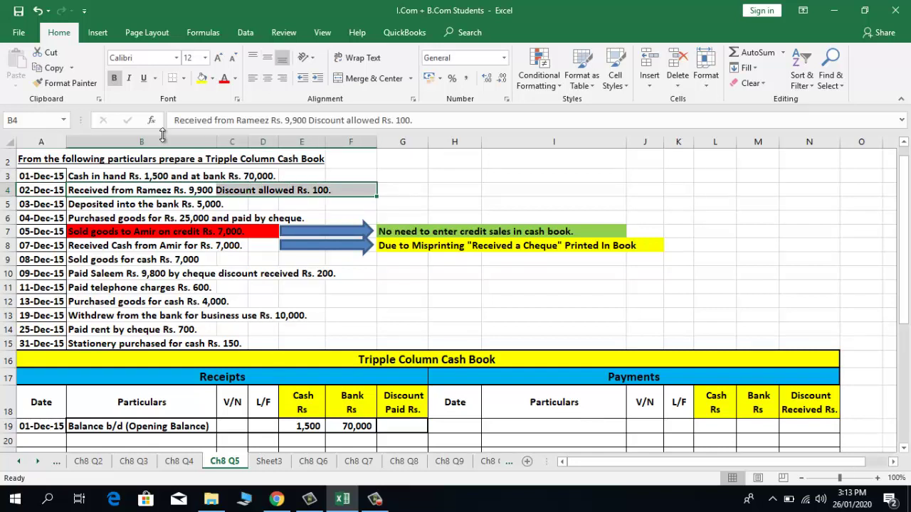
click(212, 78)
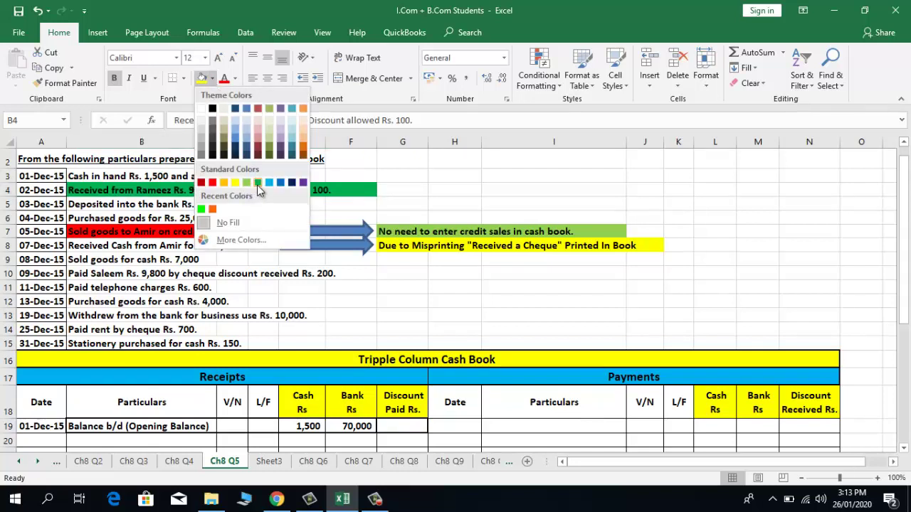
click(257, 182)
Step: Write the debit part of the 02-Dec-15 journal note in G4: "Cash (Dr) 9,900 + Discount Allowed Rs. 100"
click(401, 185)
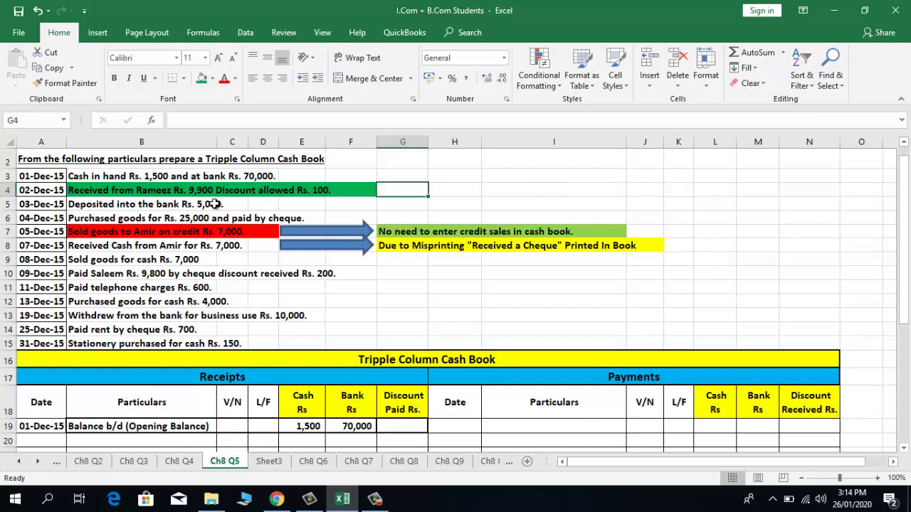
text(Cash )
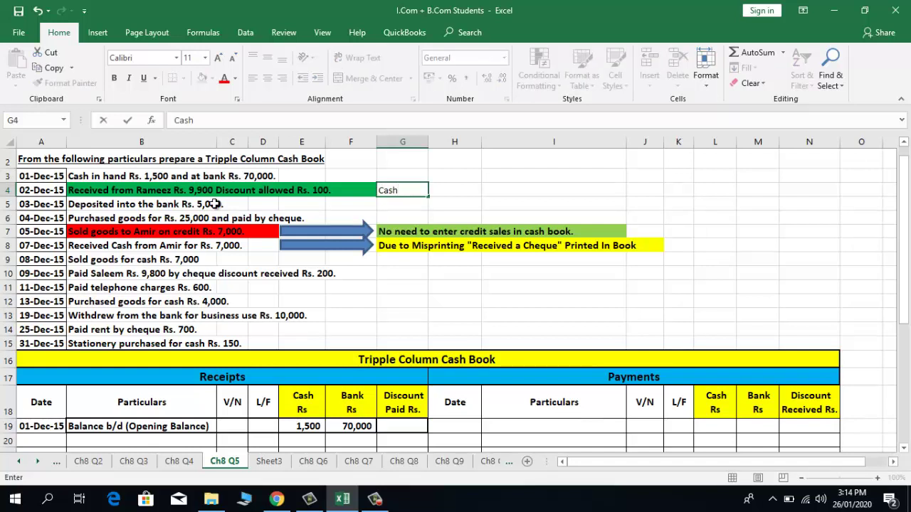
text((Dr) 9,900)
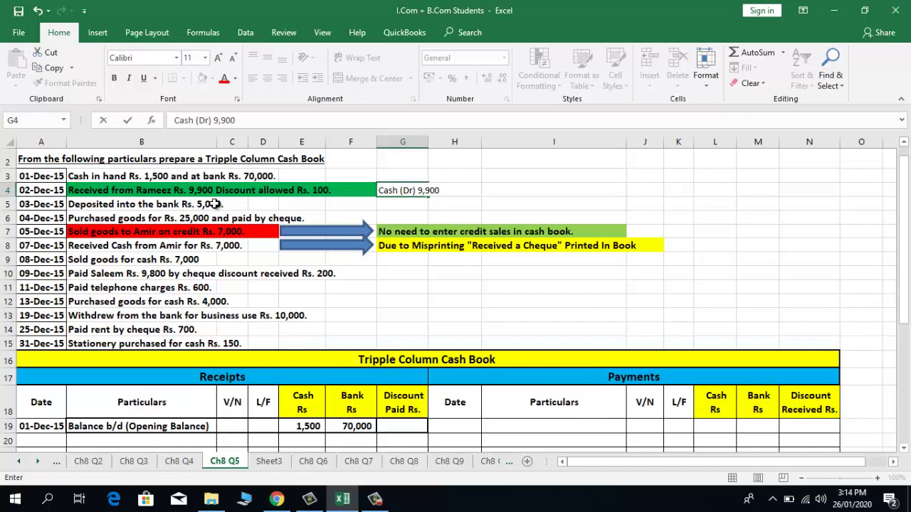
text( +)
text(Discount Allowed )
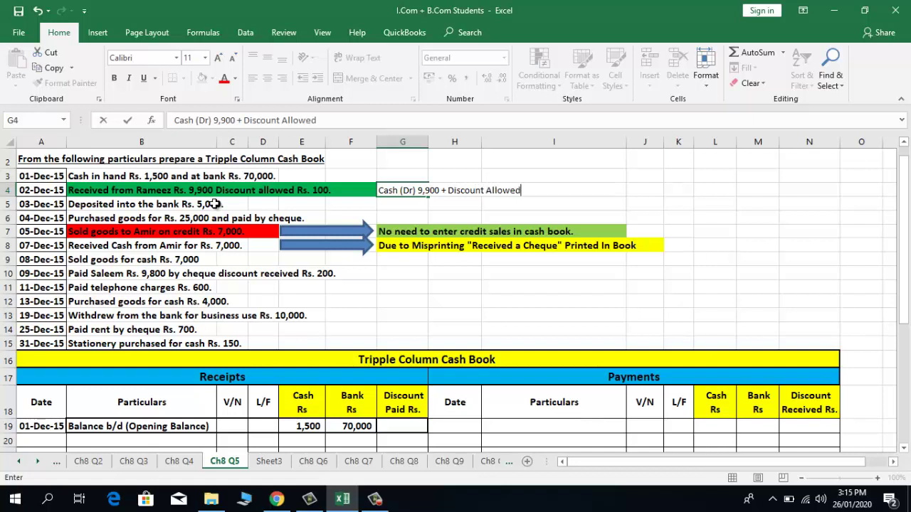
text(Rs. 100)
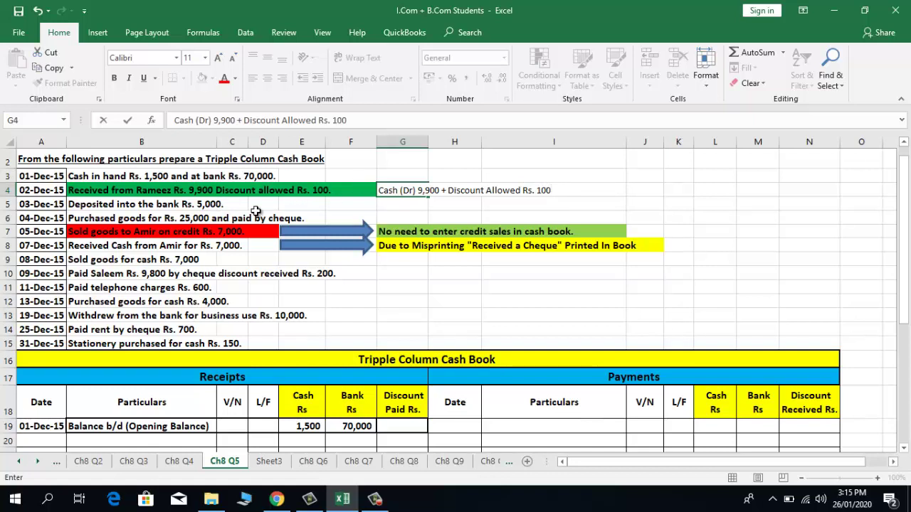
Step: Complete the G4 note with the credit part, "To" the payer's name "(Cr) 10,000", and save the workbook
text( To)
text(Rameez)
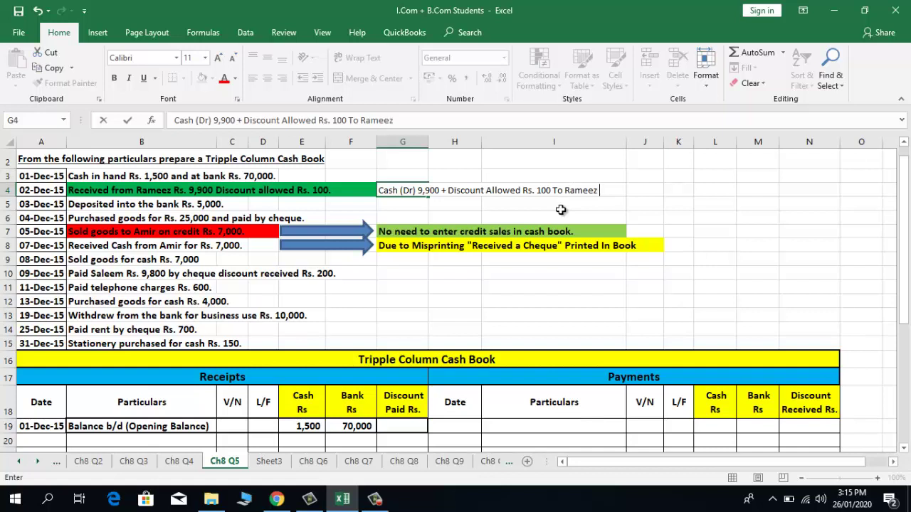
text(R)
key(BackSpace)
text((Cr))
text(10,000)
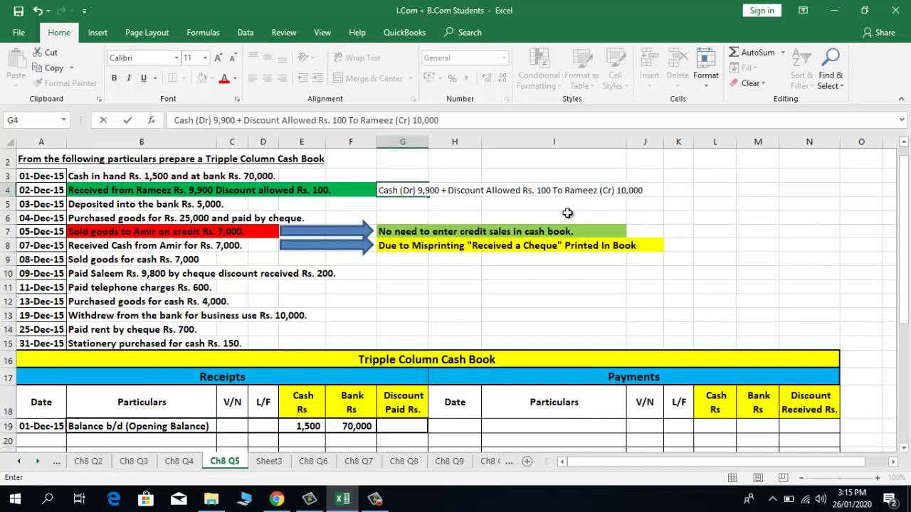
key(Return)
key(ctrl+s)
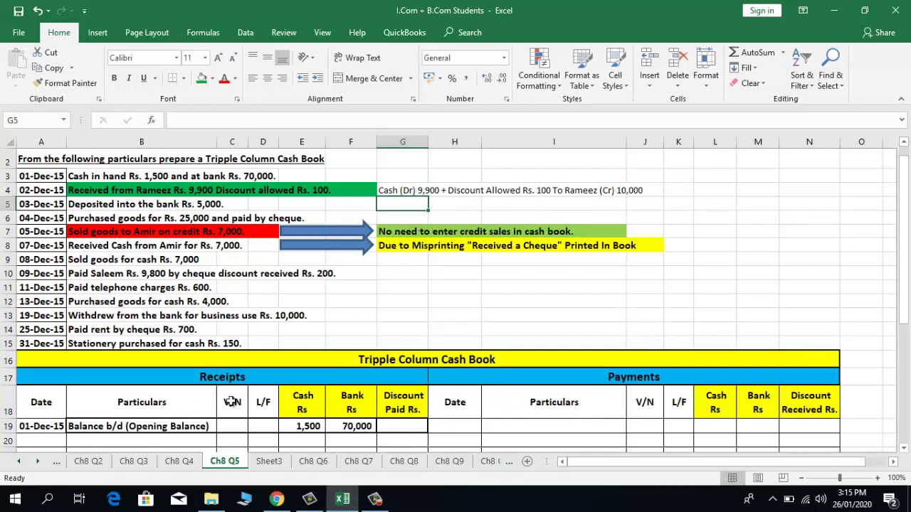
Step: Examine the empty Receipts rows below the opening balance and the Discount Paid column heading
click(187, 429)
key(Down)
scroll(186, 430, down, 1)
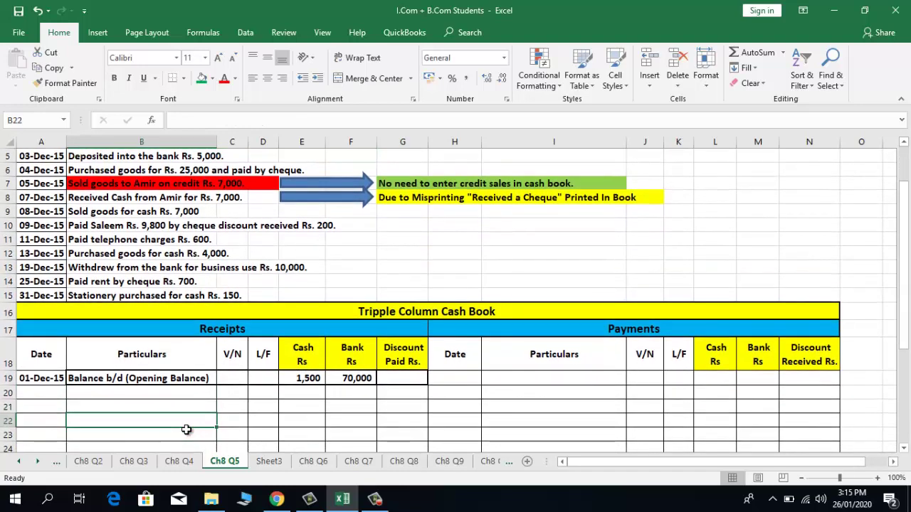
key(Right)
key(Right)
key(Right)
key(Right)
key(Up)
key(Up)
key(Up)
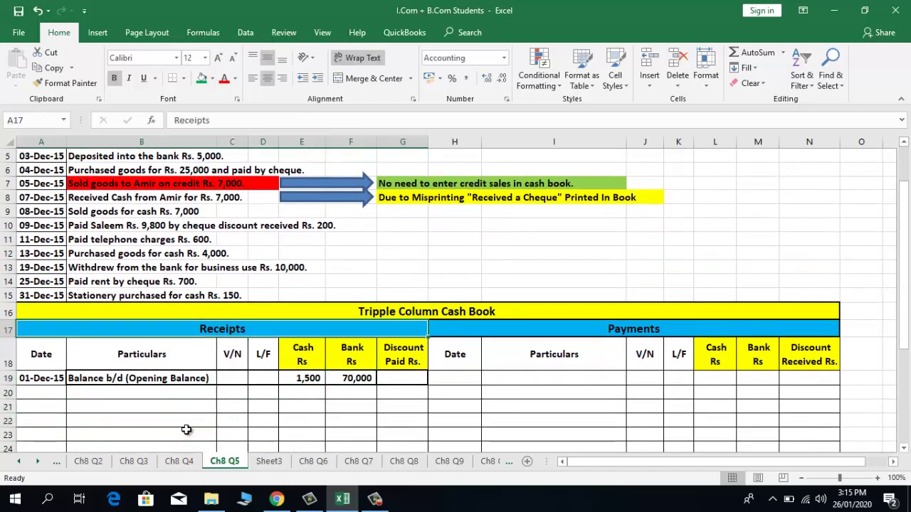
key(Right)
key(Down)
key(Left)
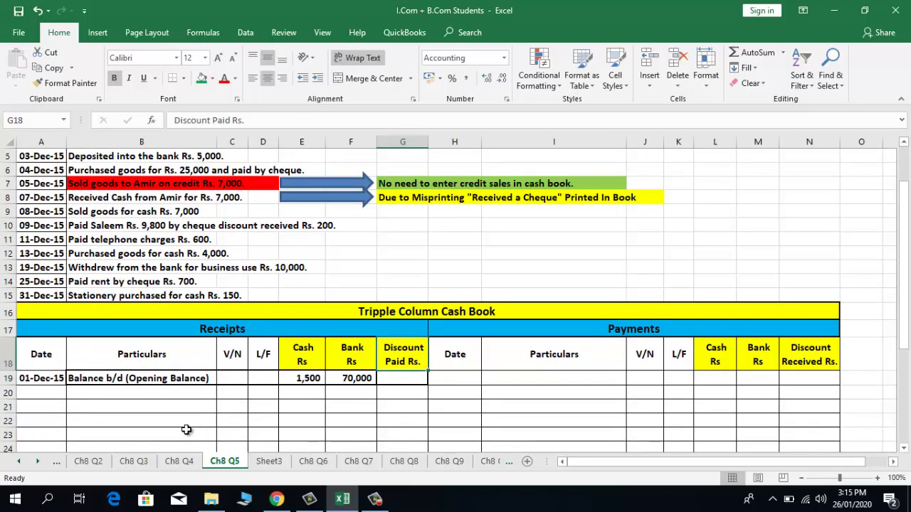
Step: Change the Receipts discount heading in G18 to "Discount Allowed Rs." and widen column G so it fits on two lines
key(F2)
key(Left)
key(Left)
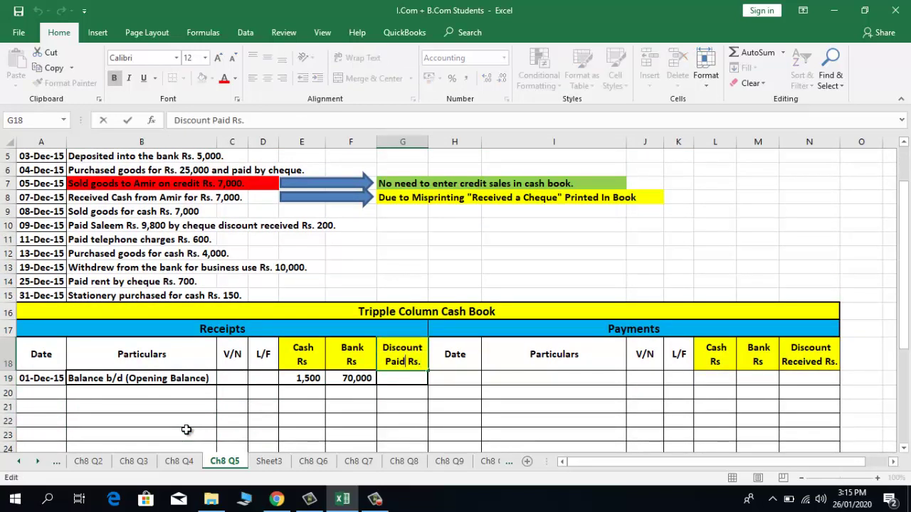
key(BackSpace)
key(BackSpace)
key(BackSpace)
key(BackSpace)
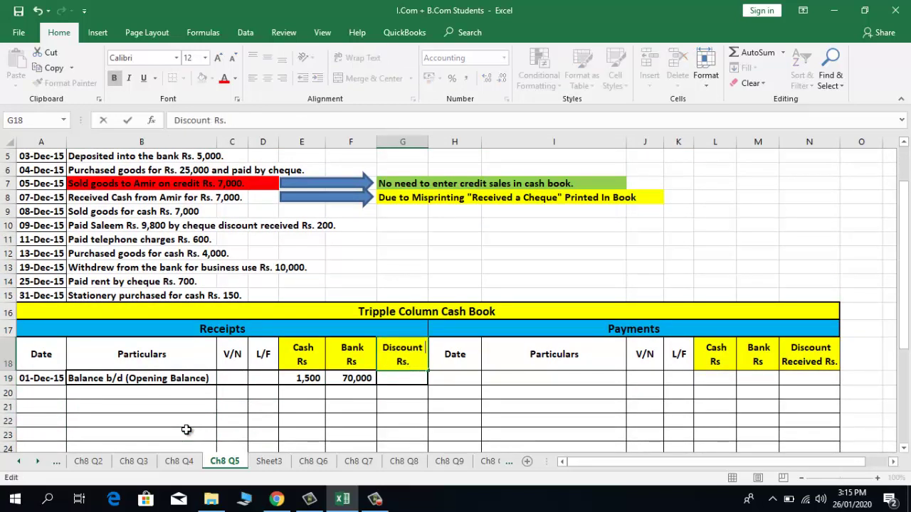
text(Allowed)
key(Return)
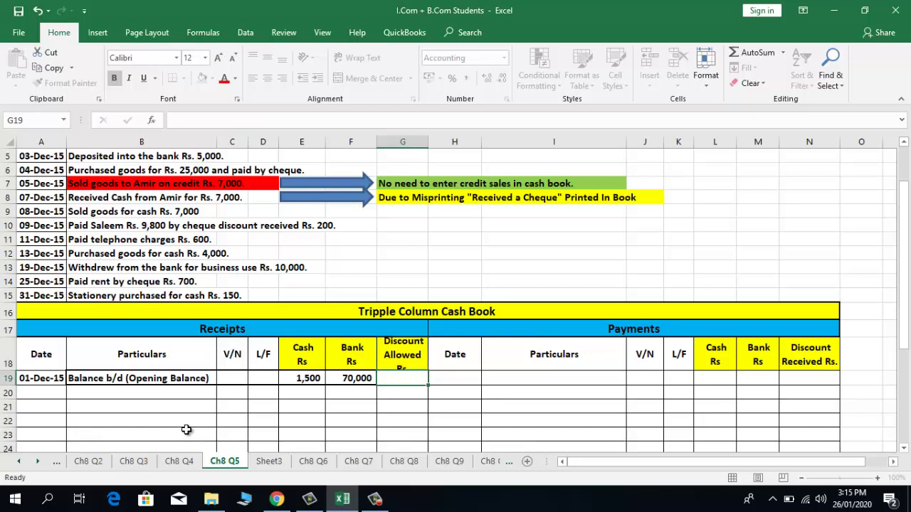
drag(428, 143, 434, 143)
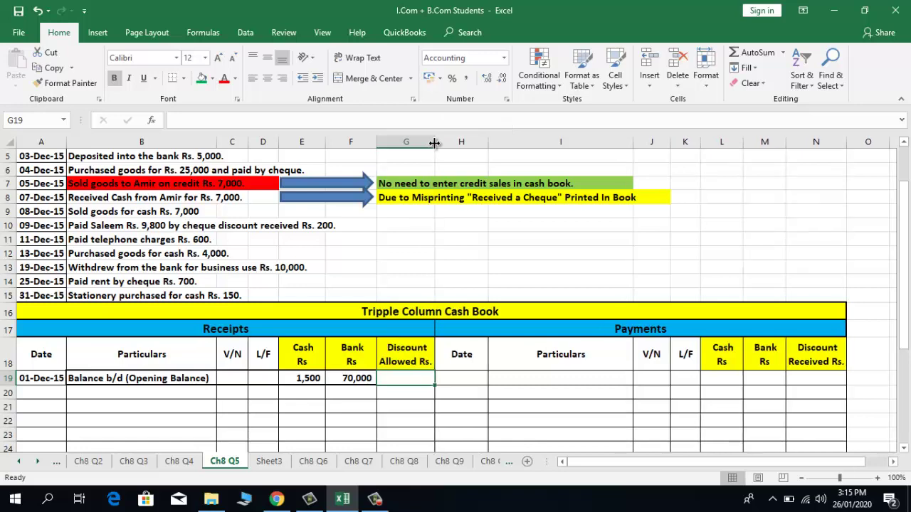
Step: Copy the 02-Dec-15 date from A4 into the Receipts date cell A20
click(339, 403)
key(Up)
key(Up)
key(Up)
key(Up)
key(Up)
key(Up)
key(Up)
key(Up)
key(Up)
key(Up)
key(Up)
key(Up)
key(Up)
key(Up)
key(Up)
key(Up)
key(Up)
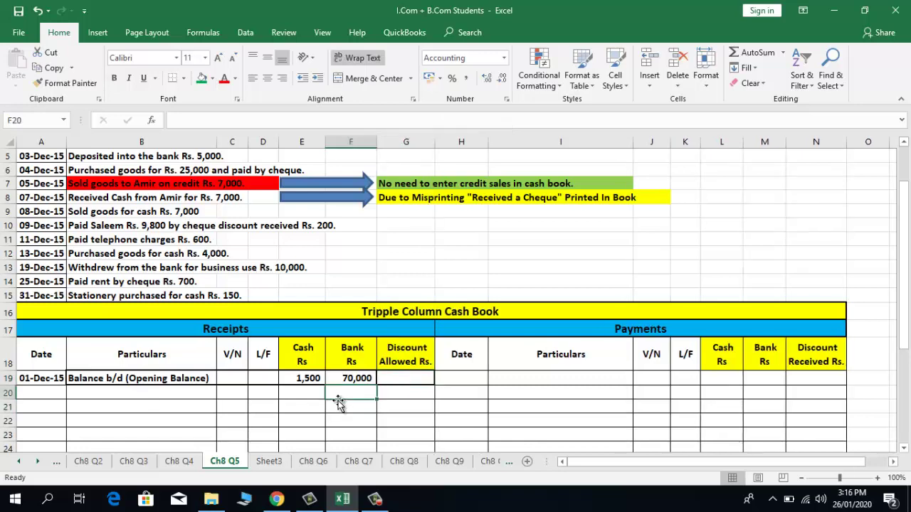
key(Left)
key(Left)
key(Left)
key(Left)
key(Left)
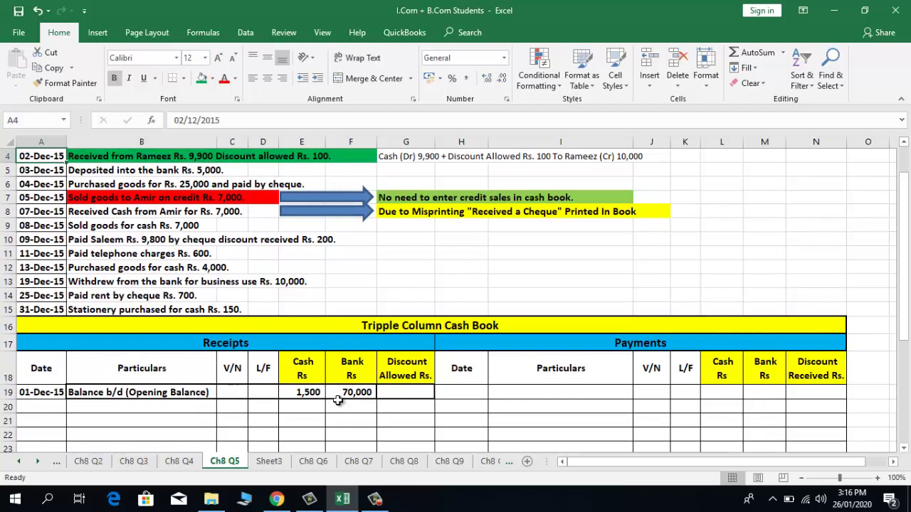
key(ctrl+c)
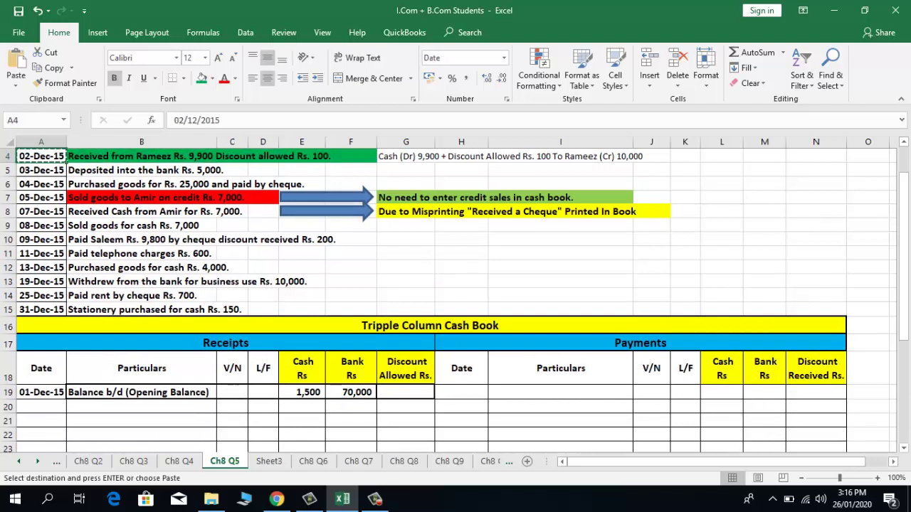
click(34, 410)
key(Return)
Step: Enter the payer's name from the 02-Dec-15 transaction as the Receipts particulars in B20
key(Right)
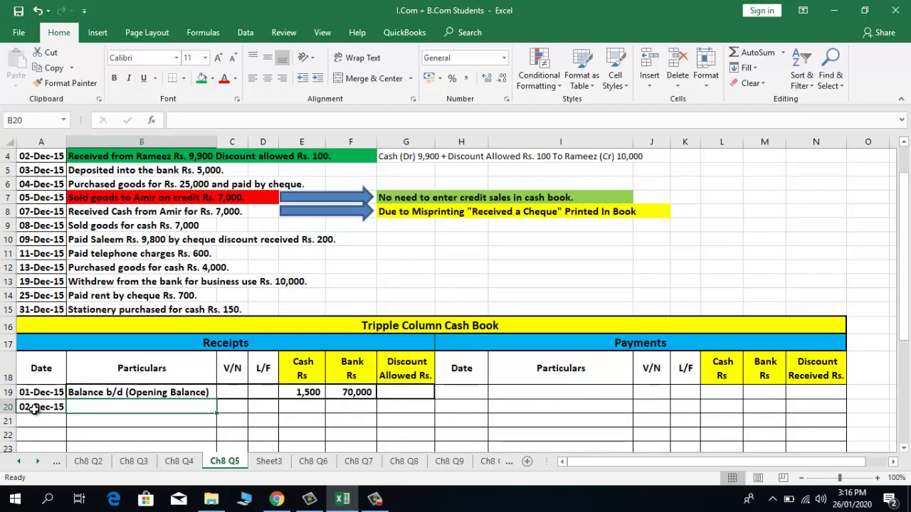
text(Ra)
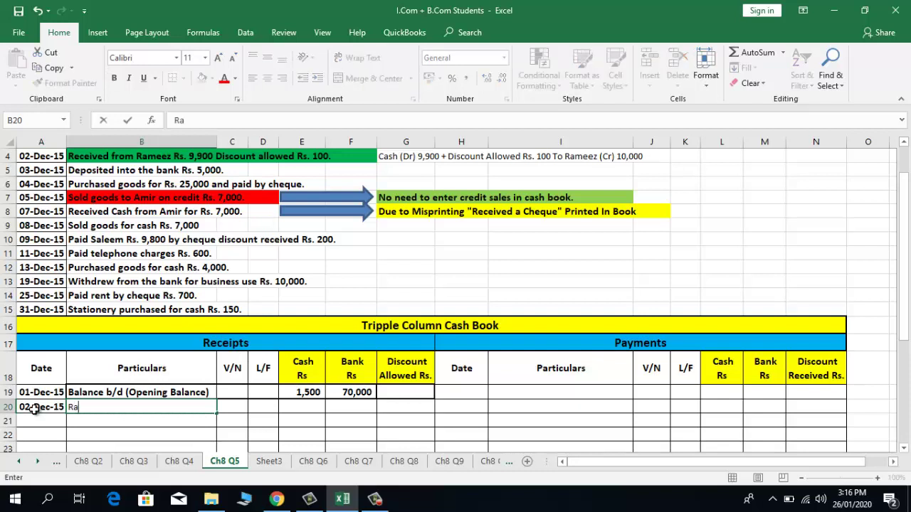
text(meez)
key(Right)
key(Right)
key(Right)
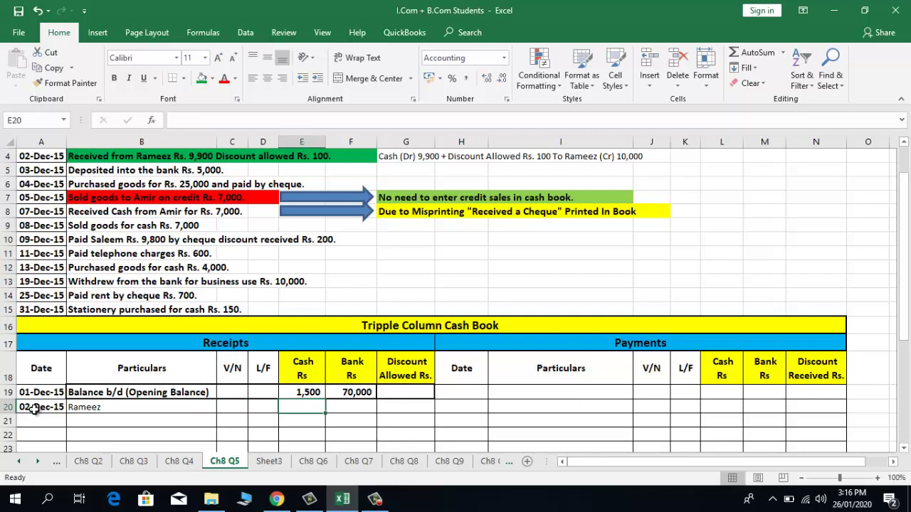
Step: Record 9,900 in the Cash column and 100 in the Discount Allowed column of the 02-Dec-15 receipt
text(9900)
key(Right)
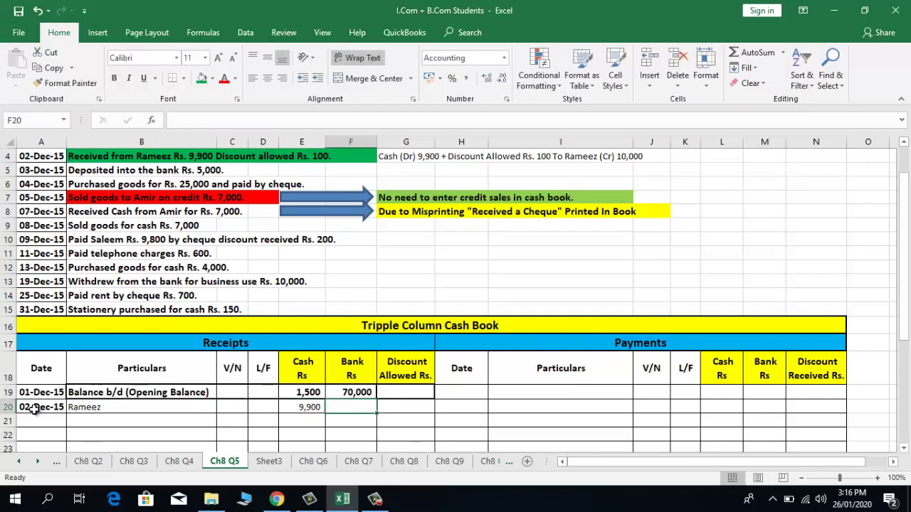
key(Right)
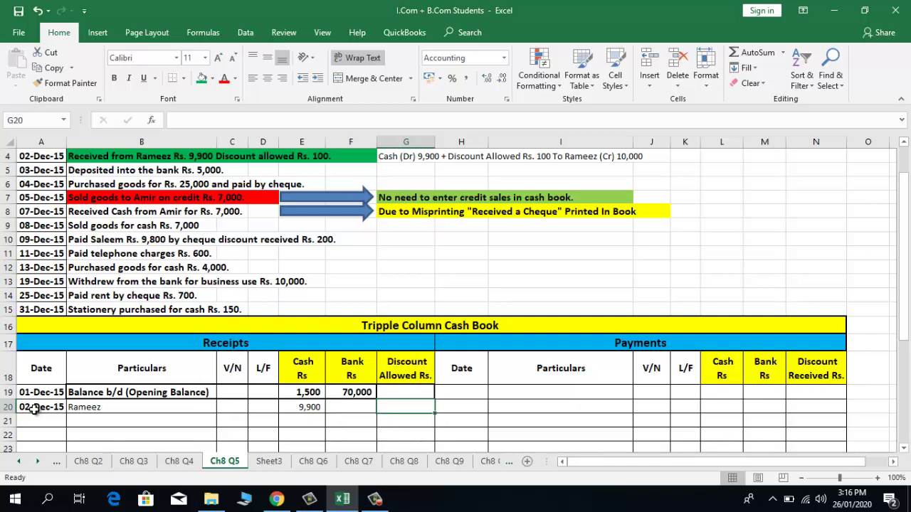
key(Left)
key(Right)
text(100)
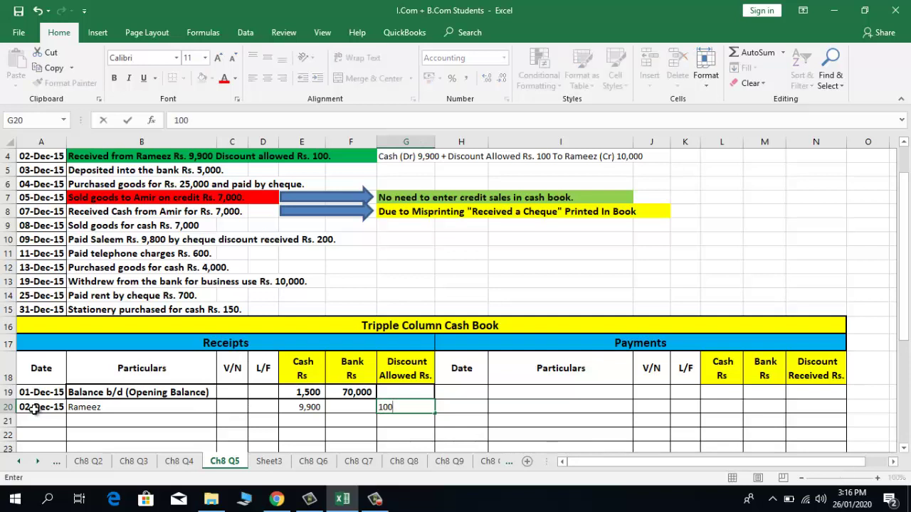
key(Return)
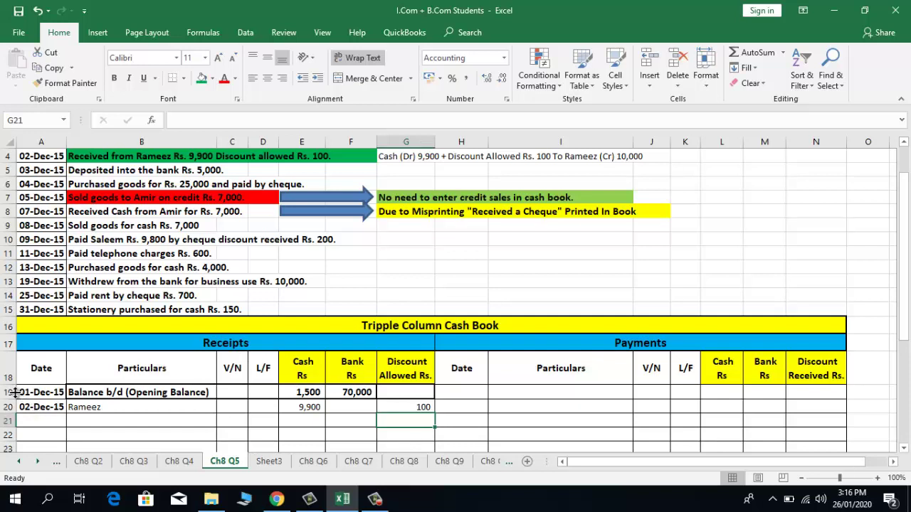
click(409, 407)
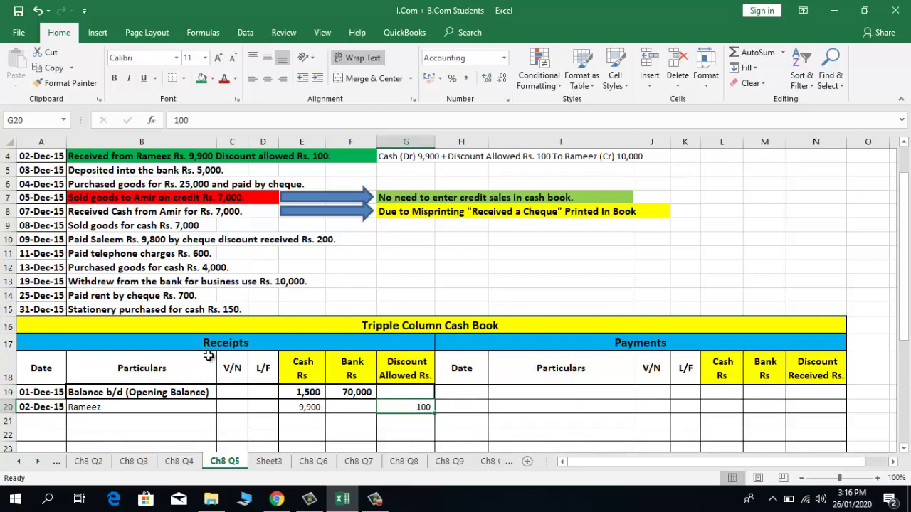
Step: Copy the 03-Dec-15 date from A5 into the first Payments date cell, H19
click(33, 172)
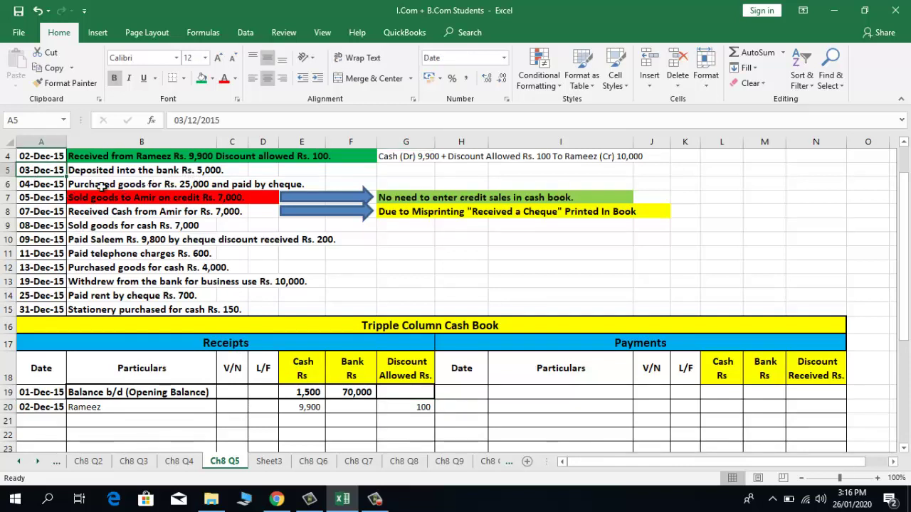
key(ctrl+c)
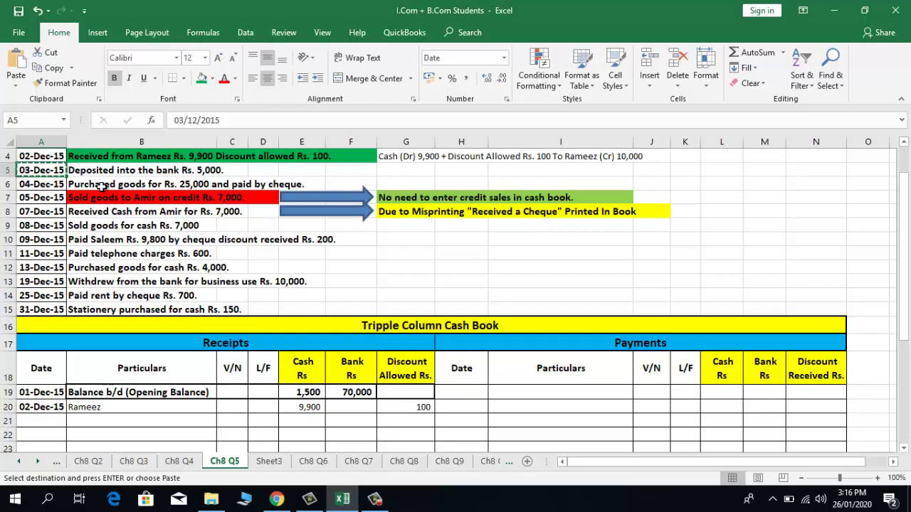
click(464, 394)
key(Return)
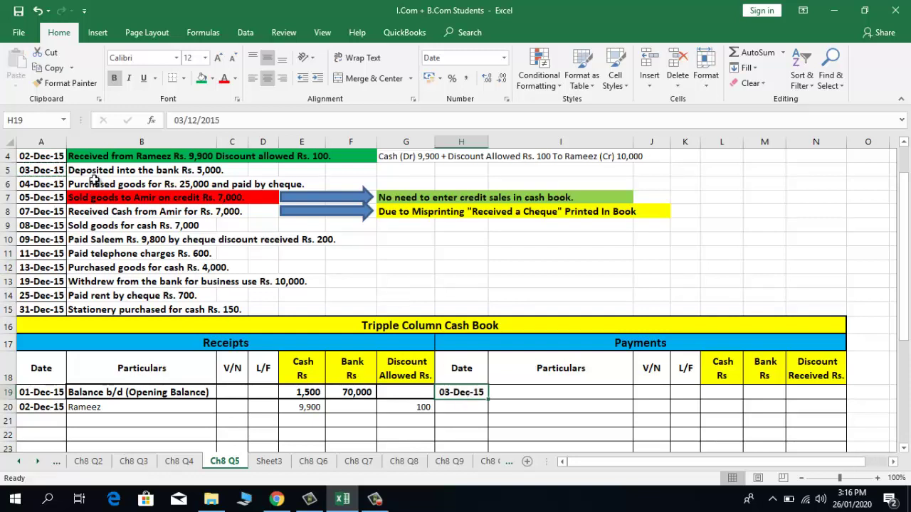
Step: Enter "Cash Deposited Into Bank" as the 03-Dec-15 payment particulars in I19, with 5,000 in the Cash column
click(506, 392)
text(Cash Dep)
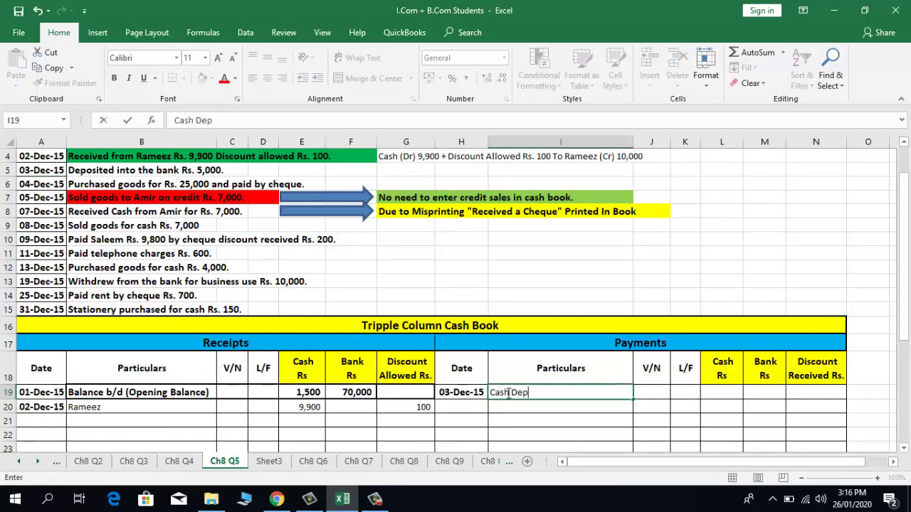
text(osited Into Bank)
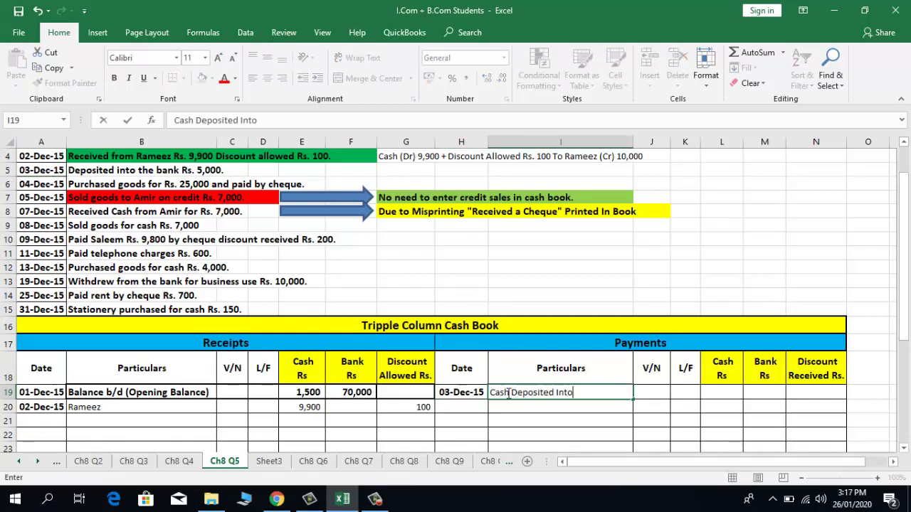
key(Tab)
key(Tab)
key(Tab)
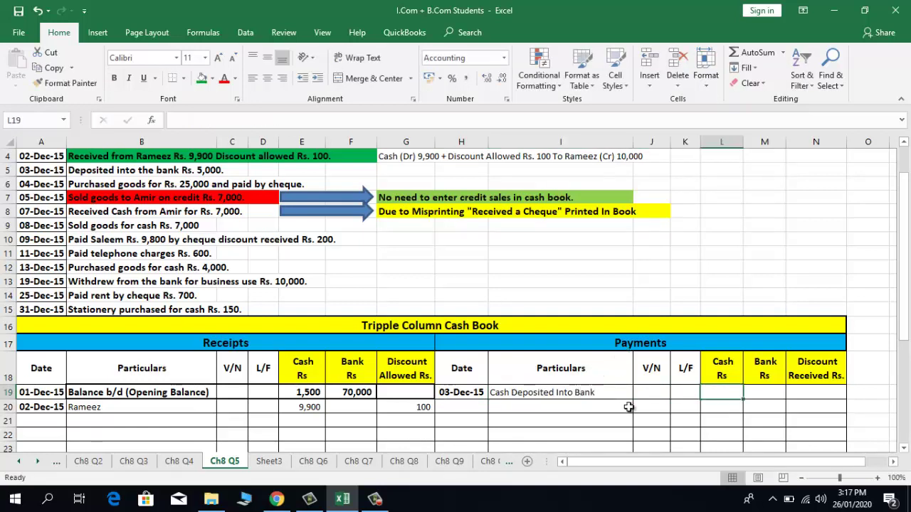
text(5000)
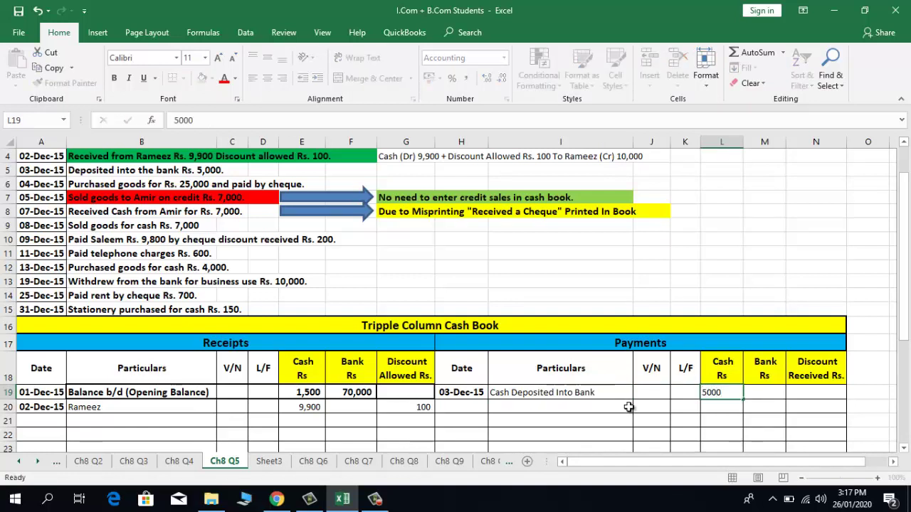
key(Return)
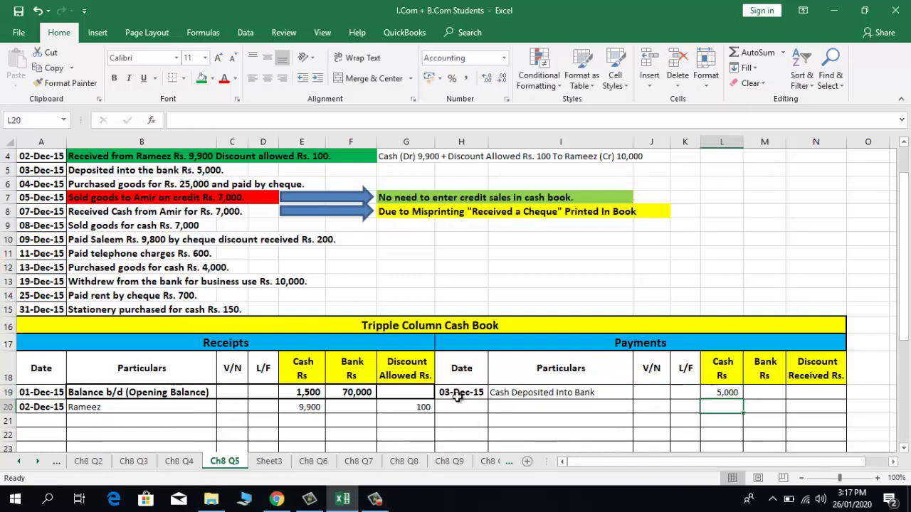
Step: Copy the 03-Dec-15 date and particulars from H19:I19 into the Receipts side at A21
drag(466, 392, 524, 400)
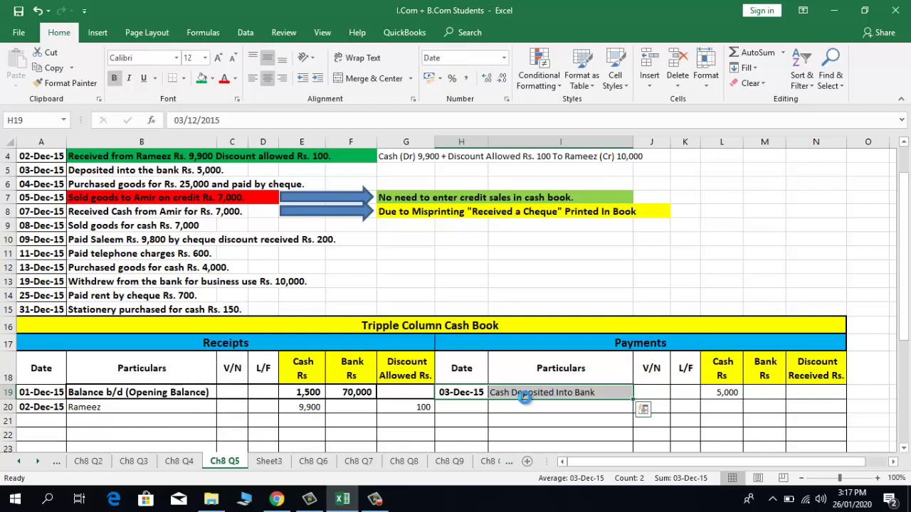
key(ctrl+c)
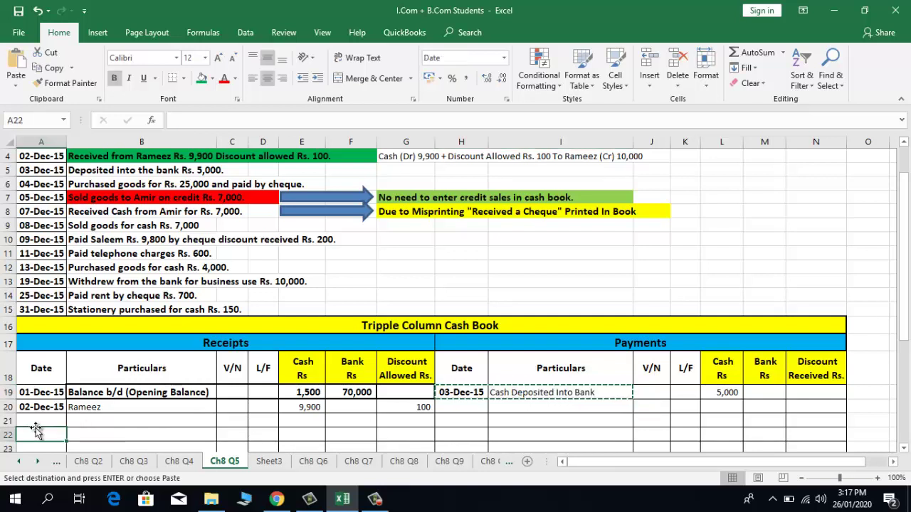
click(37, 424)
key(Return)
Step: Record 5,000 in the Receipts Bank column, F21, for the 03-Dec-15 deposit
key(Right)
key(Right)
key(Right)
key(Right)
key(Right)
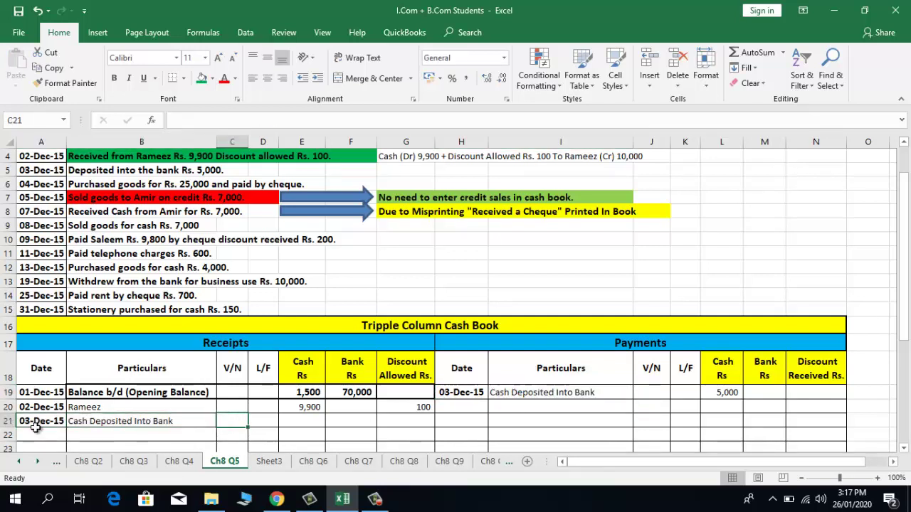
text(5000)
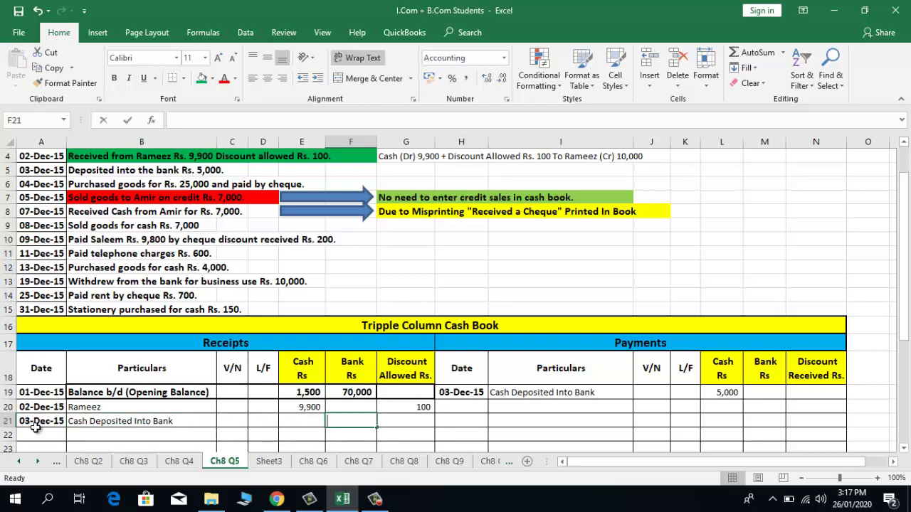
key(ctrl+Return)
key(Return)
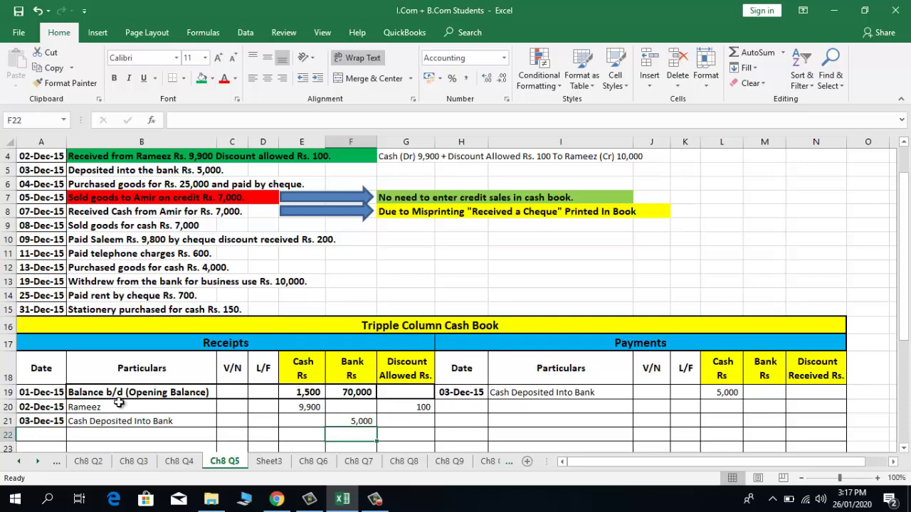
Step: Copy the 04-Dec-15 date from A6 into the Payments date cell H20
click(41, 185)
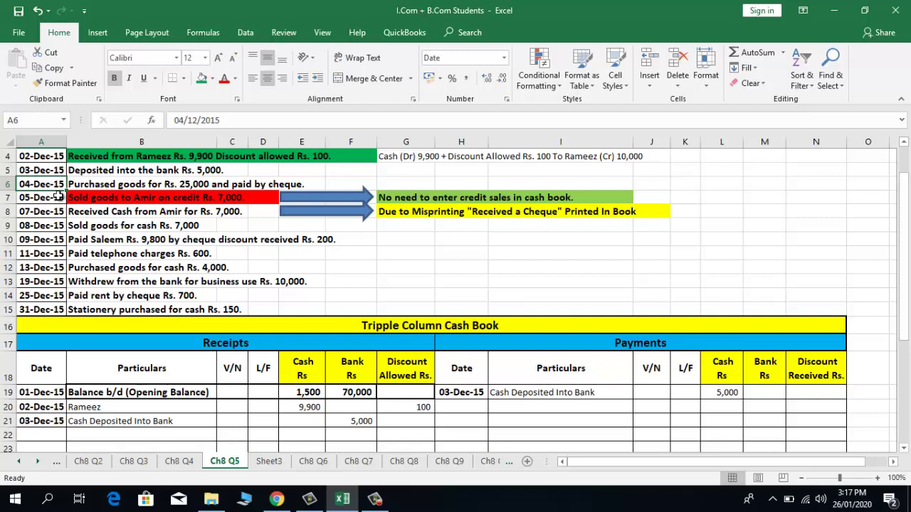
key(ctrl+c)
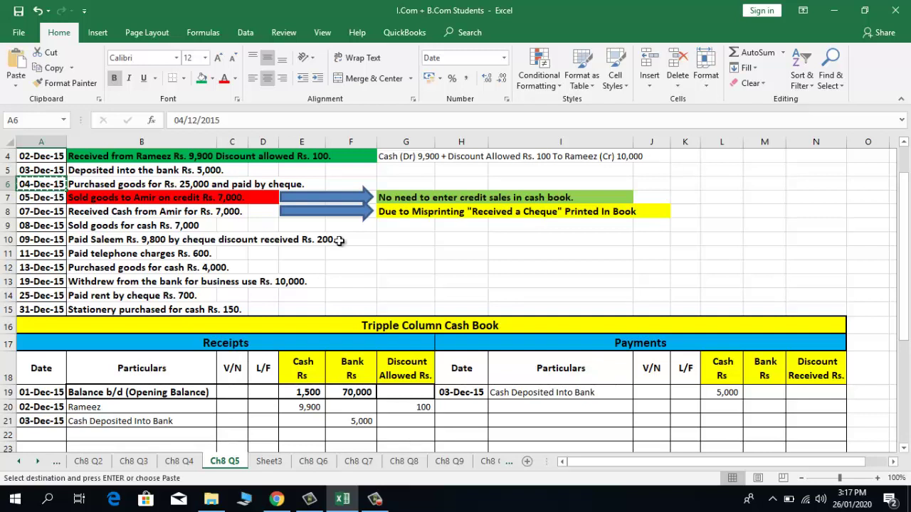
click(451, 406)
key(Return)
Step: Enter "Goods Purchased" as the 04-Dec-15 payment particulars in I20, with 25,000 in the Bank column
key(Right)
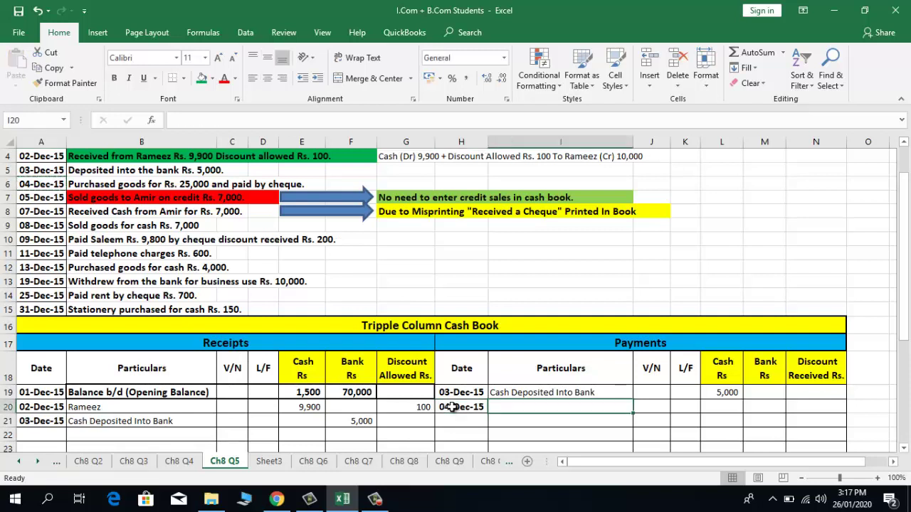
text(G)
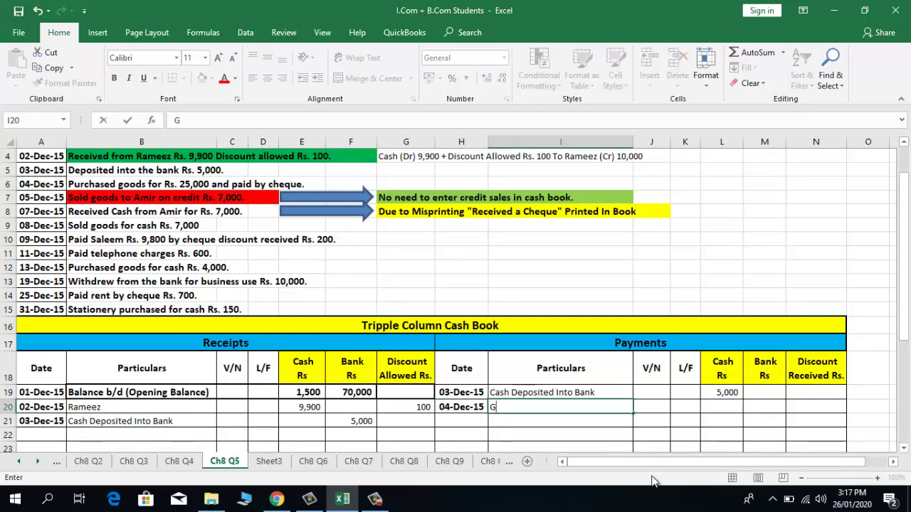
text(oods Purch)
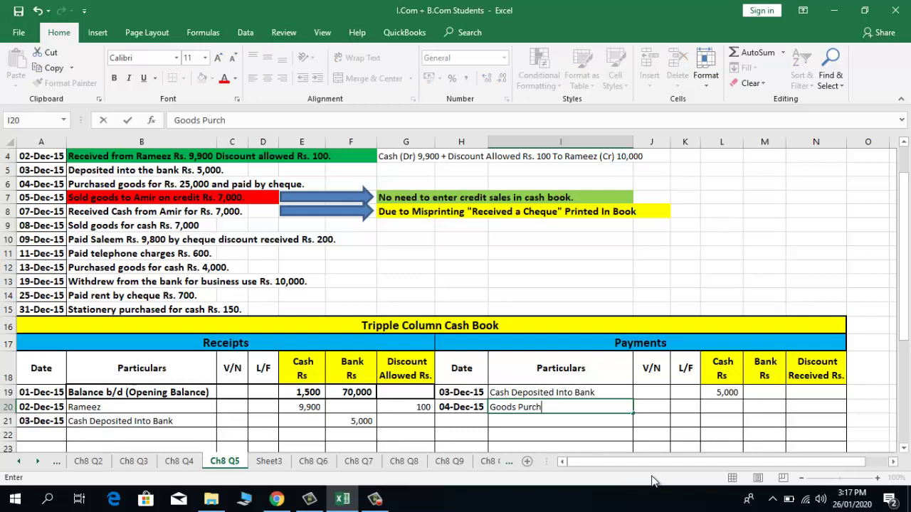
text(ased)
key(Tab)
key(Tab)
key(Tab)
key(Tab)
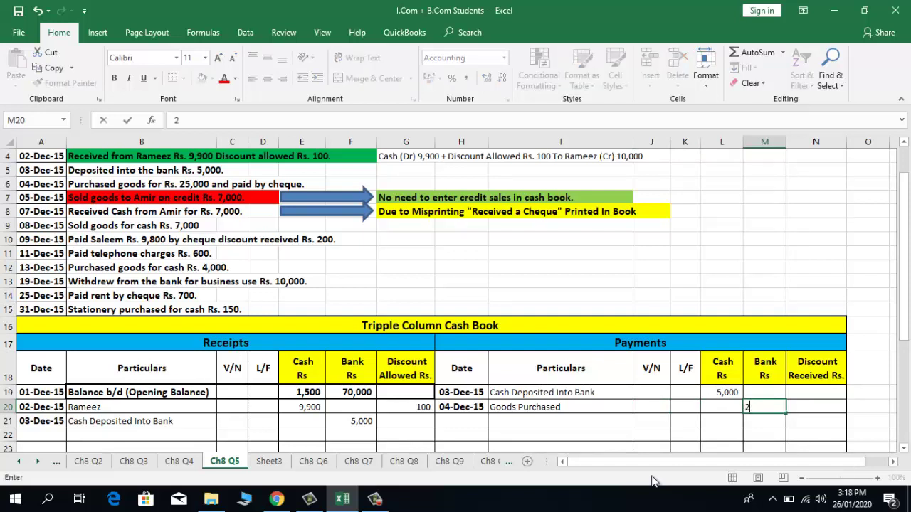
text(25000)
key(Return)
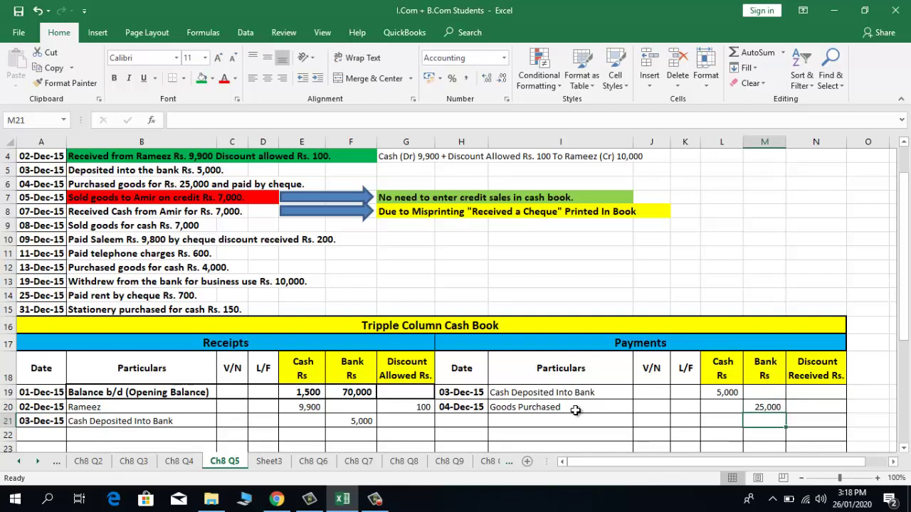
Step: Examine the 05-Dec-15 credit sale and 07-Dec-15 receipt with their notes to decide which belongs in the cash book and in which column
click(32, 198)
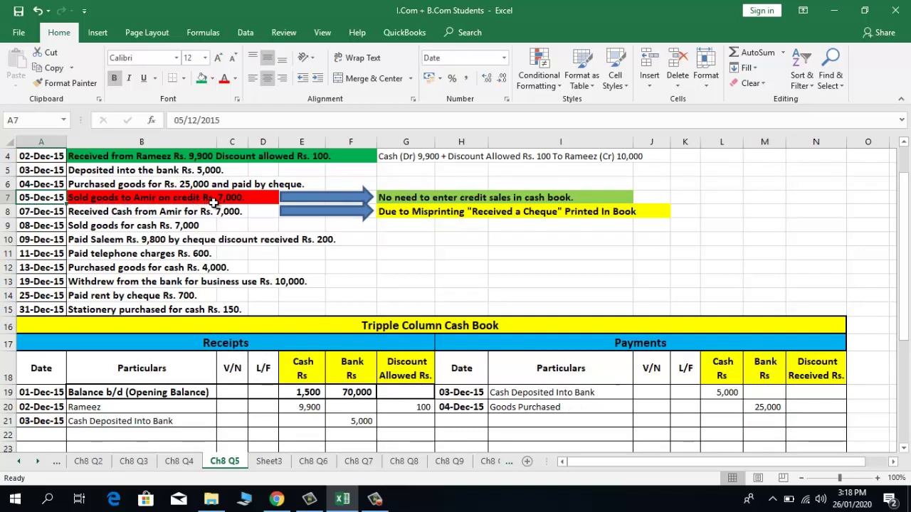
click(90, 199)
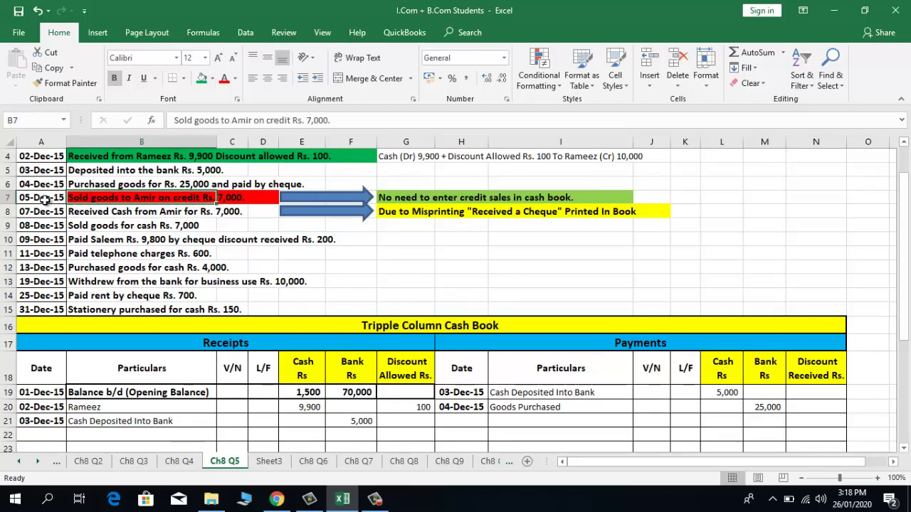
click(44, 200)
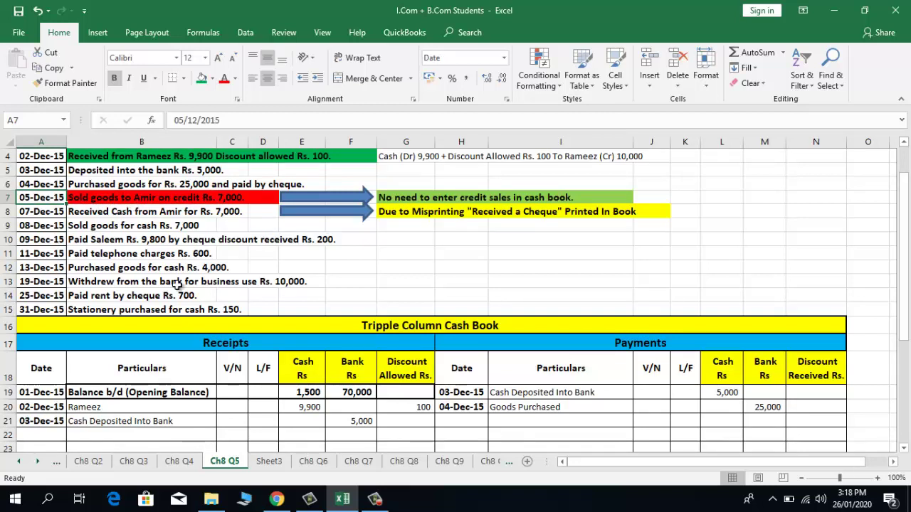
click(139, 346)
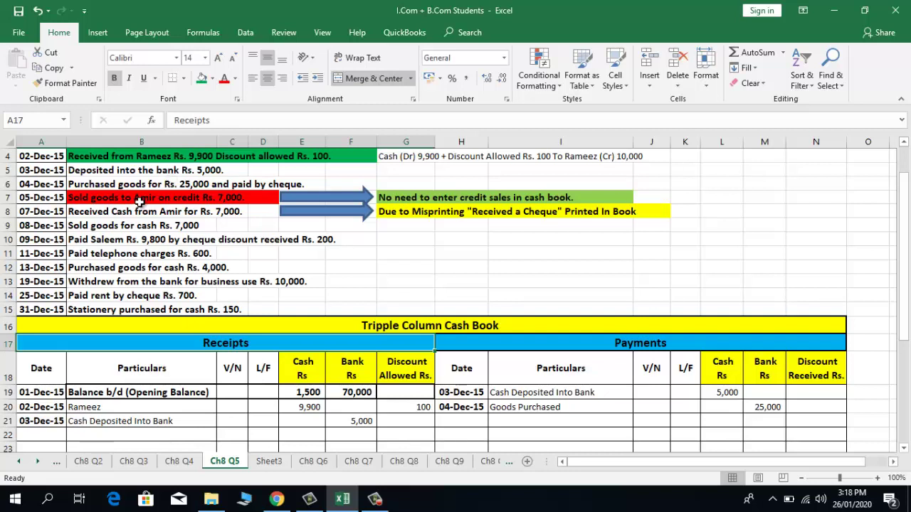
click(115, 433)
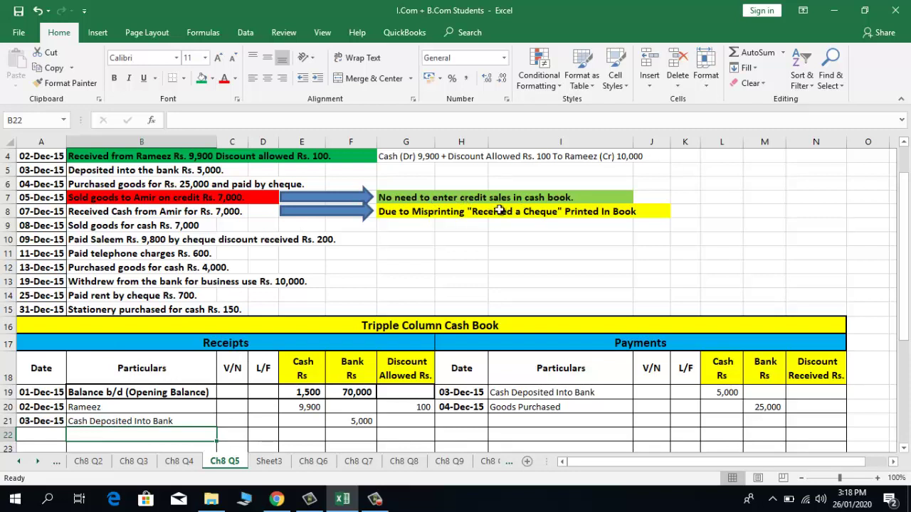
click(39, 211)
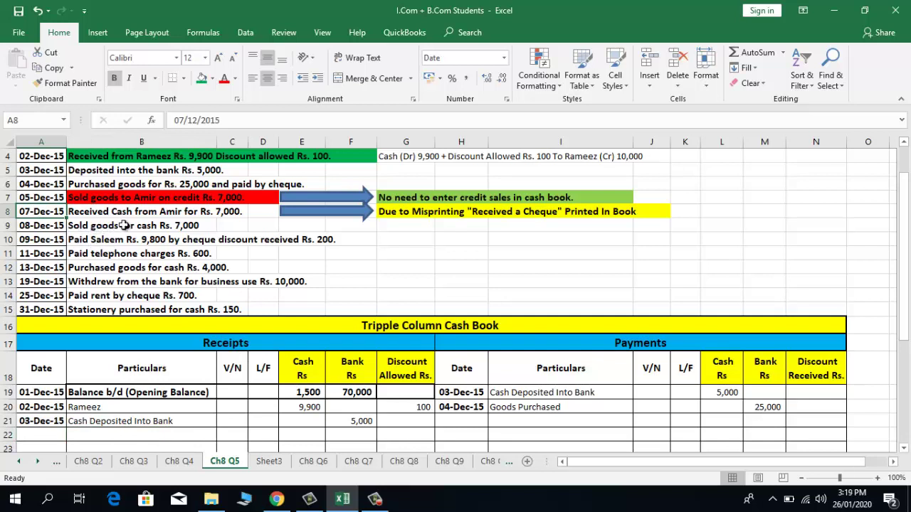
click(228, 213)
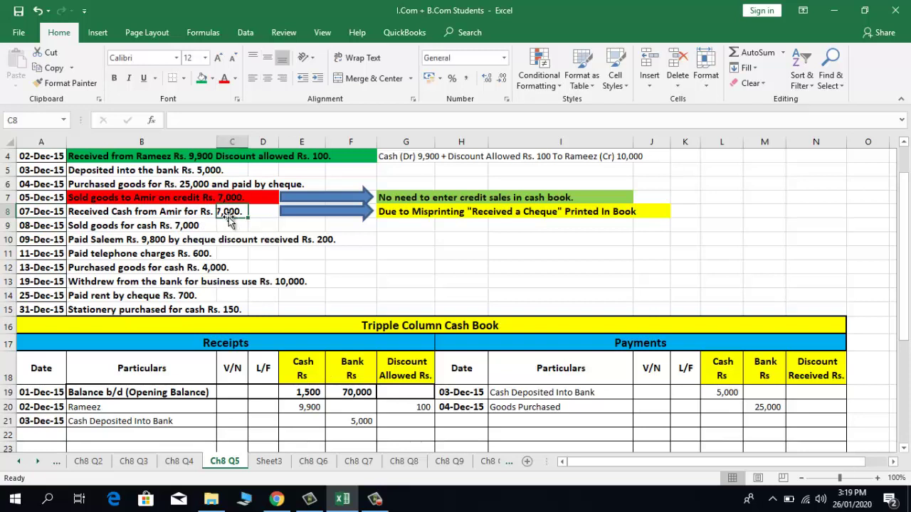
click(31, 212)
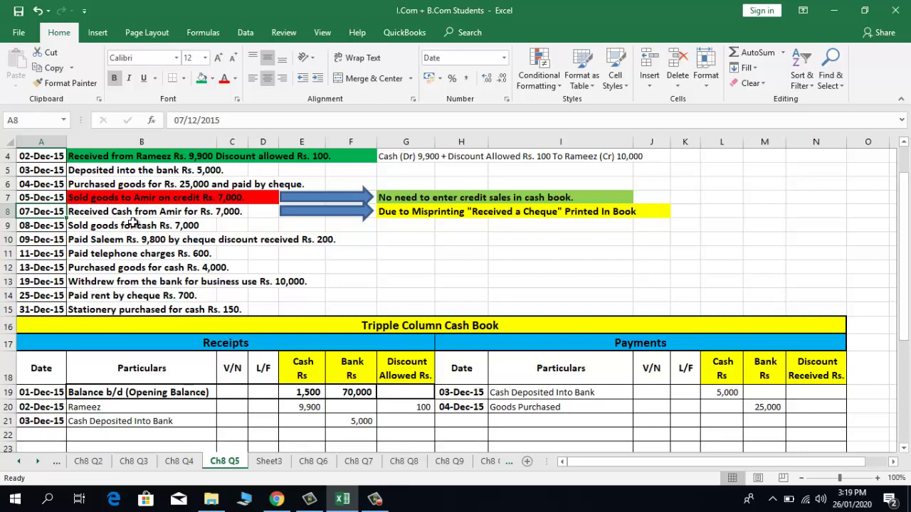
click(343, 379)
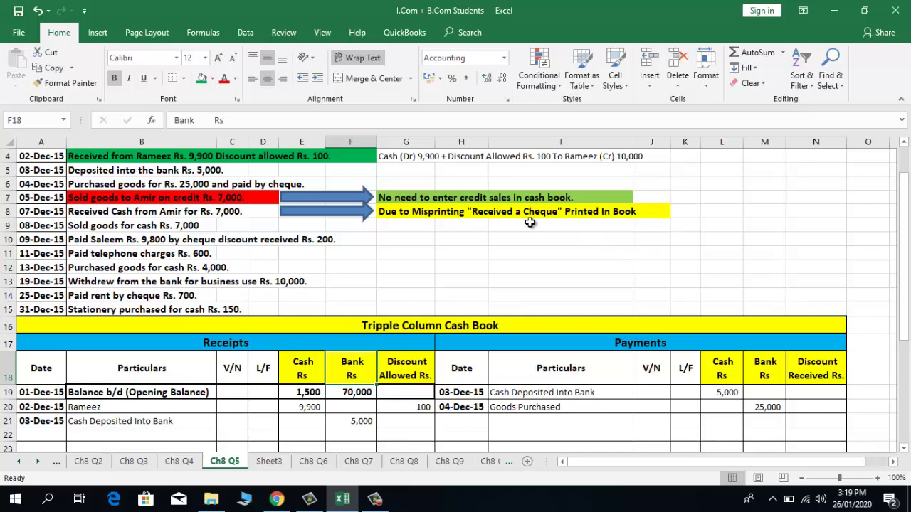
Step: Copy the 07-Dec-15 date from A8 into the Receipts date cell A22
click(32, 222)
click(31, 212)
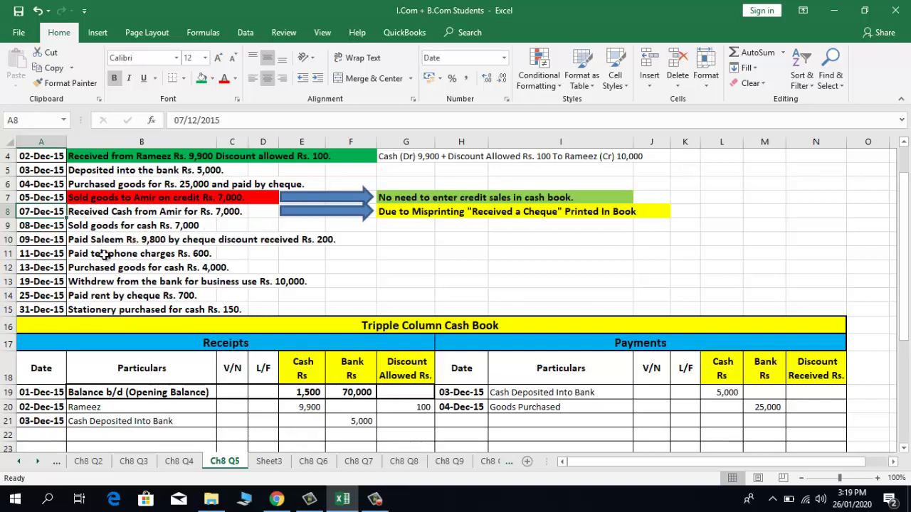
key(ctrl+c)
key(Down)
key(Down)
key(Down)
key(Down)
key(Down)
key(Down)
key(Down)
key(Down)
key(Down)
key(Down)
key(Down)
key(Down)
key(Down)
key(Down)
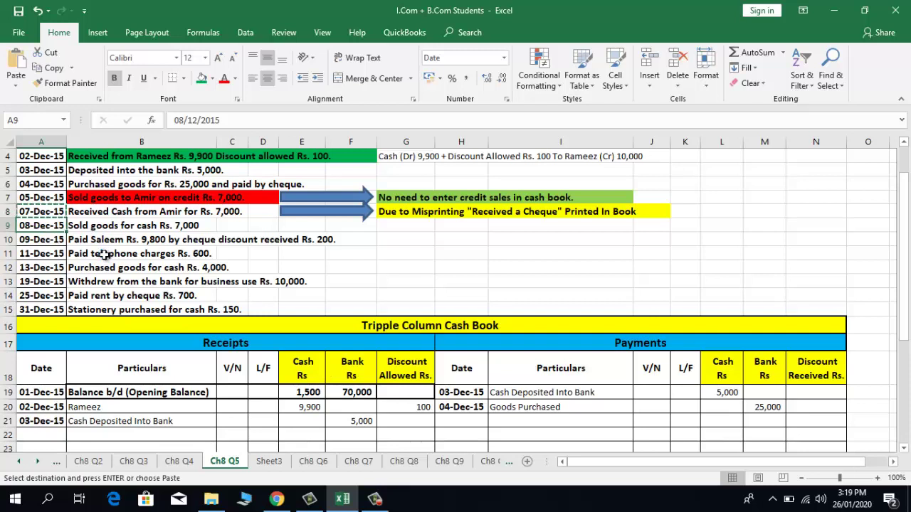
key(Return)
key(Right)
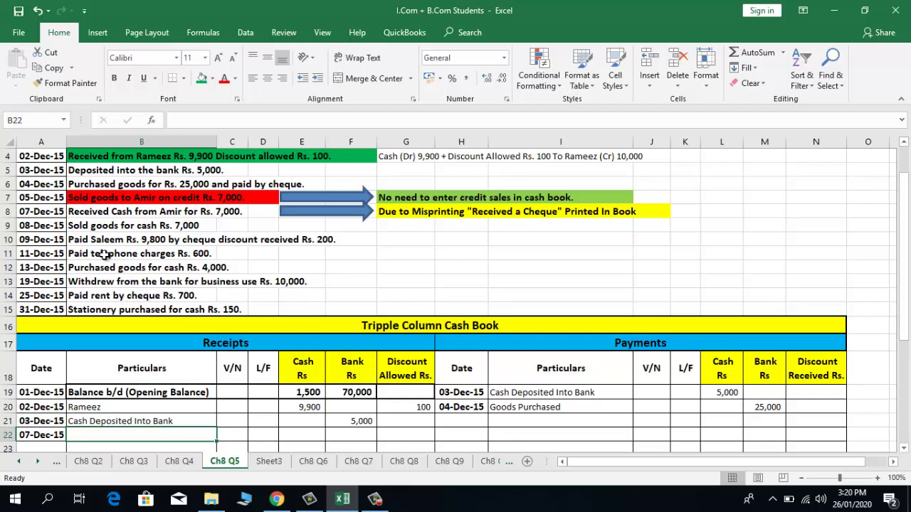
Step: Enter the payer's name as the 07-Dec-15 receipt particulars in B22, with 7,000 in the Cash column
text(Amir)
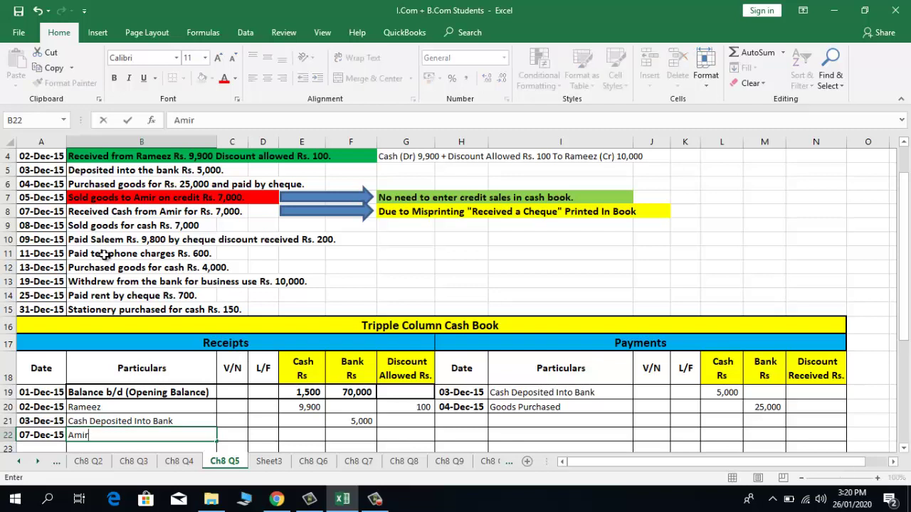
key(Right)
key(Right)
key(Right)
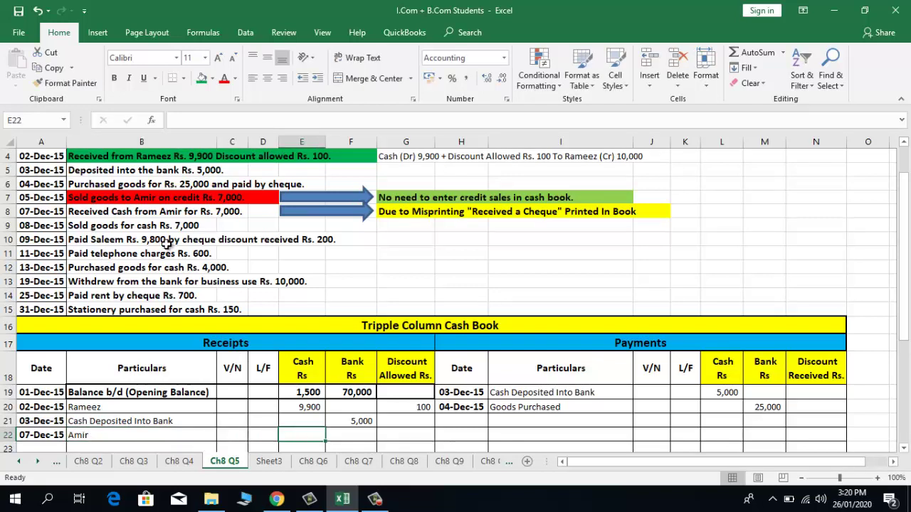
text(7000)
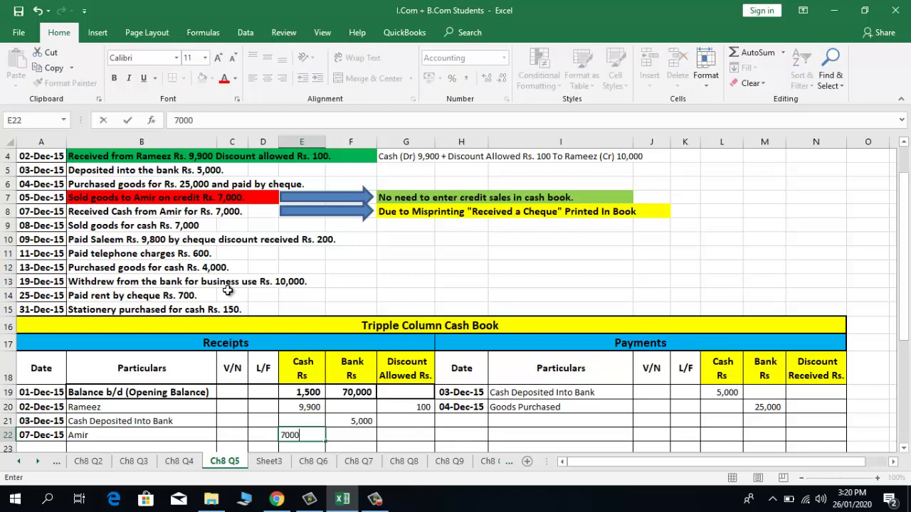
key(Return)
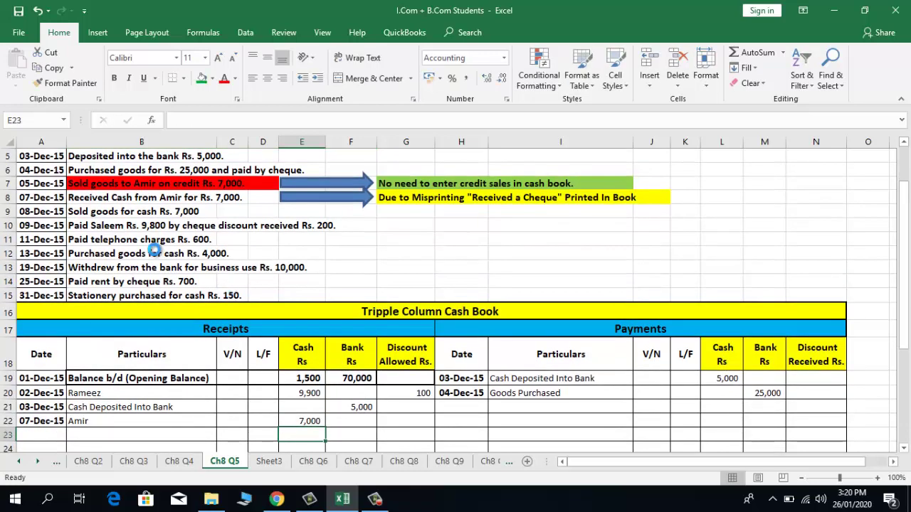
Step: Copy the 08-Dec-15 date from A9 into the Receipts date cell A23
click(57, 212)
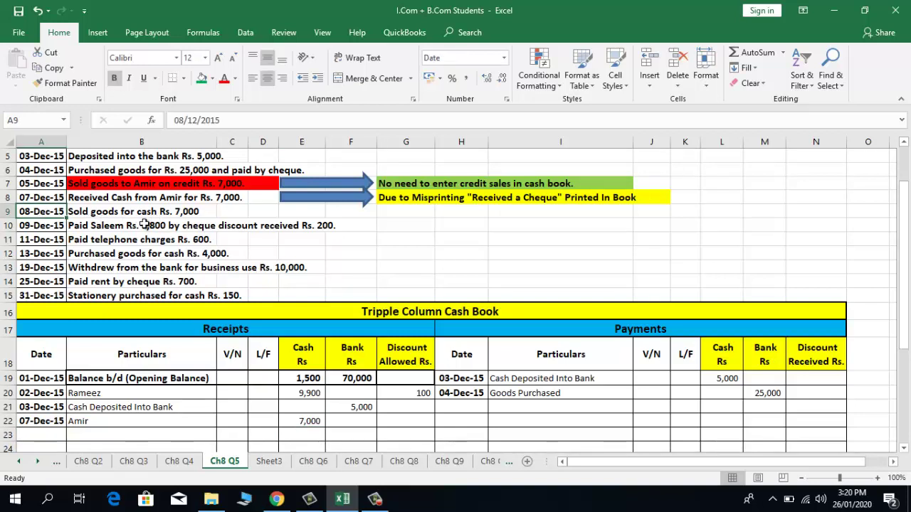
key(ctrl+c)
key(Down)
key(Down)
key(Down)
key(Down)
key(Down)
key(Down)
key(Down)
key(Down)
key(Down)
key(Down)
key(Down)
key(Down)
key(Down)
key(Down)
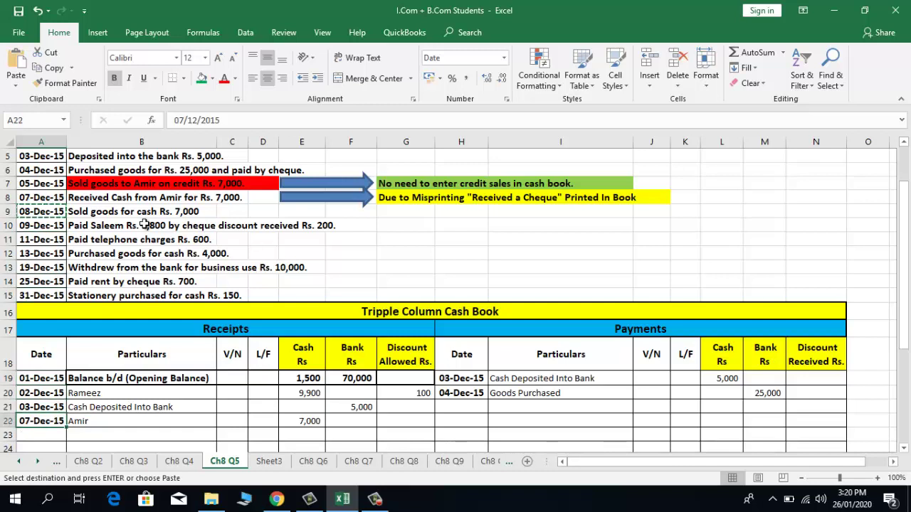
key(Return)
key(Tab)
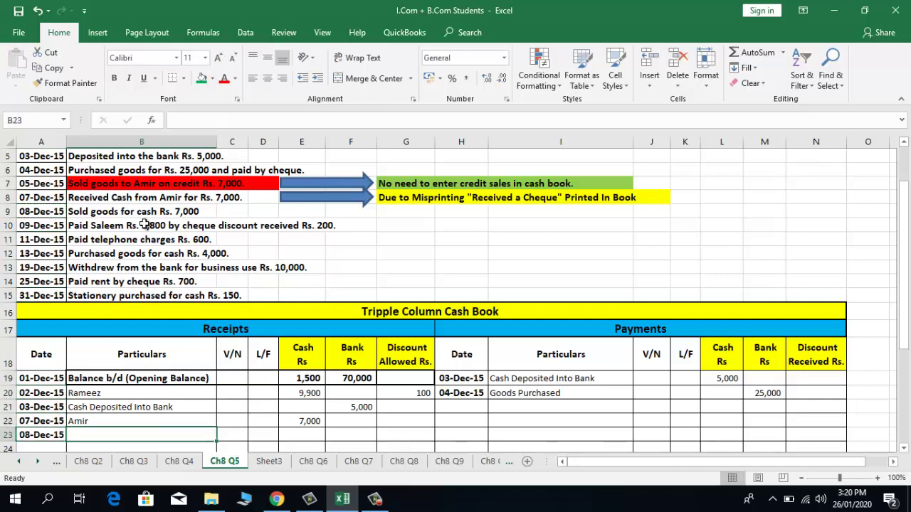
Step: Enter "Sales on Cash" as the 08-Dec-15 receipt particulars in B23, with 7,000 in the Cash column
text(Sale)
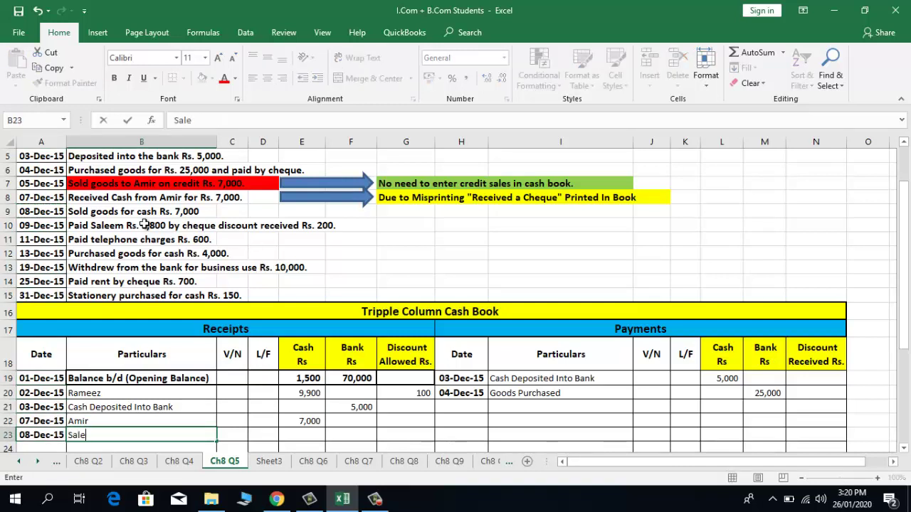
text(s on Cash)
key(Tab)
key(Tab)
key(Tab)
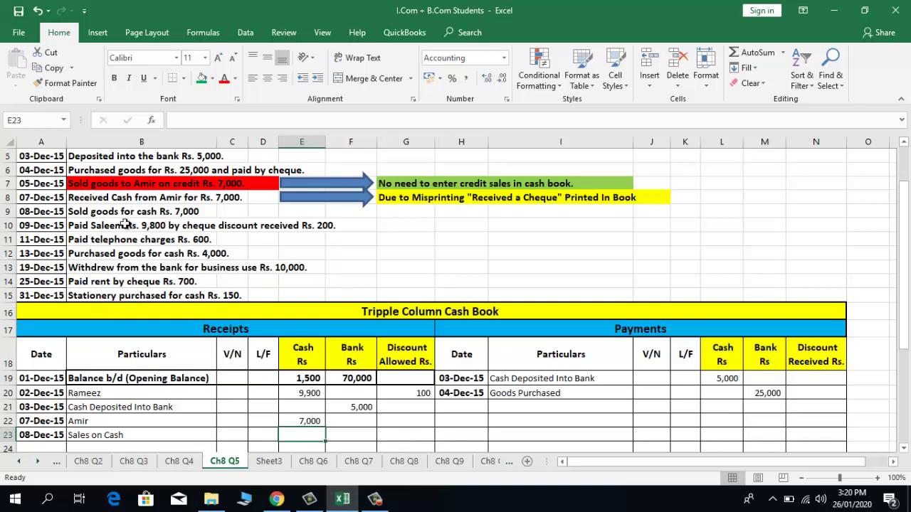
text(7000)
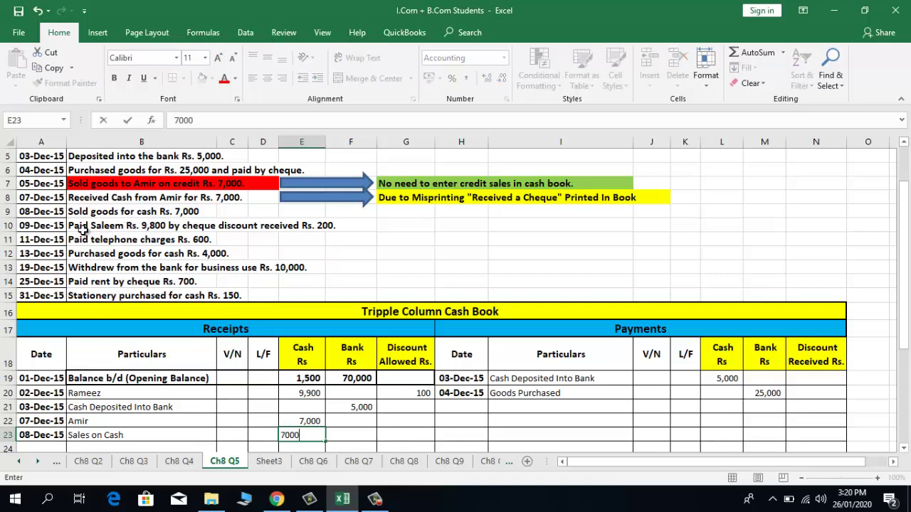
key(Return)
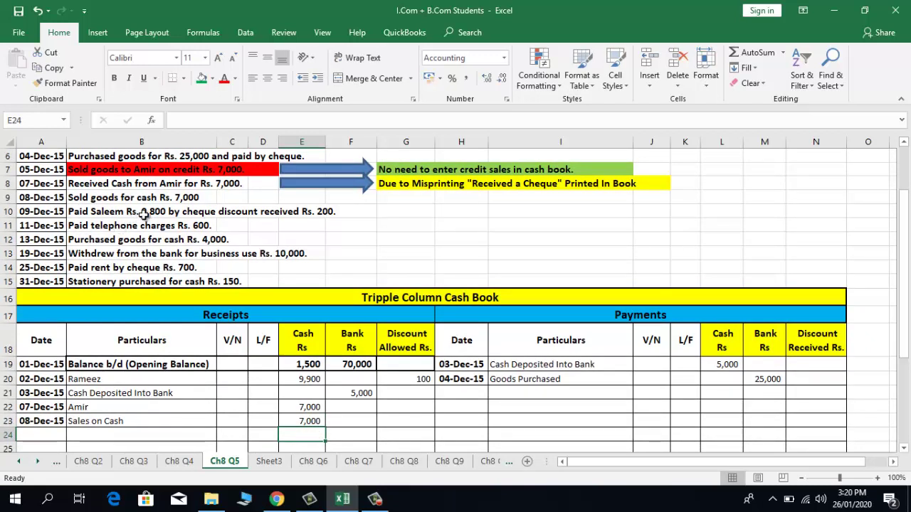
Step: Highlight the 09-Dec-15 transaction text across B10:F10 with a green fill
click(51, 213)
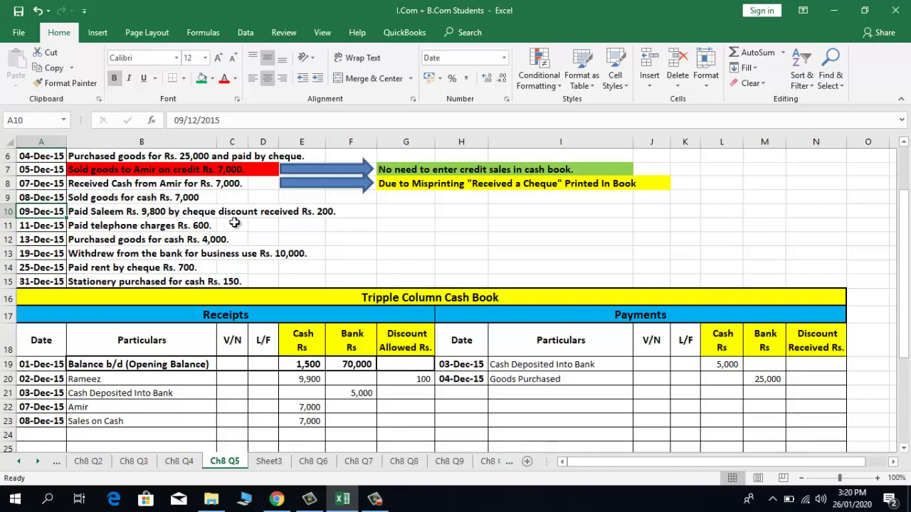
key(Right)
key(shift+Right)
key(shift+Right)
key(shift+Right)
key(shift+Right)
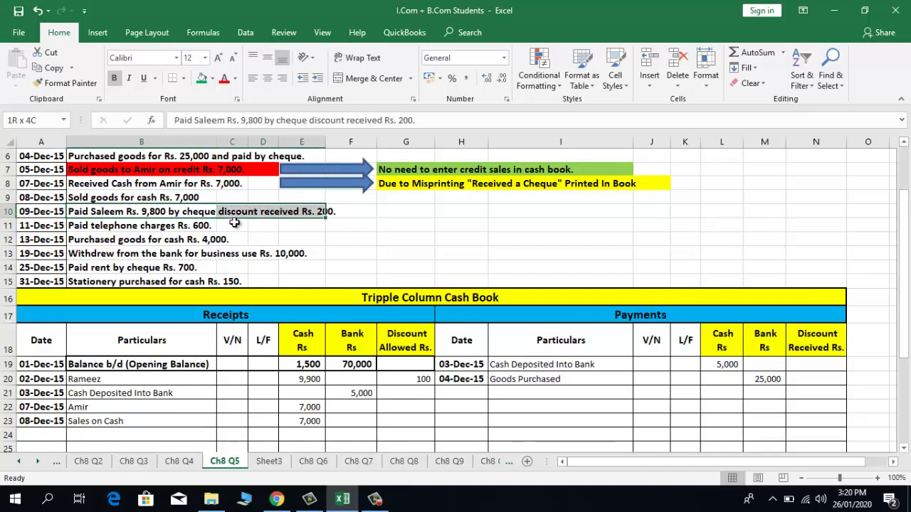
click(202, 79)
click(427, 214)
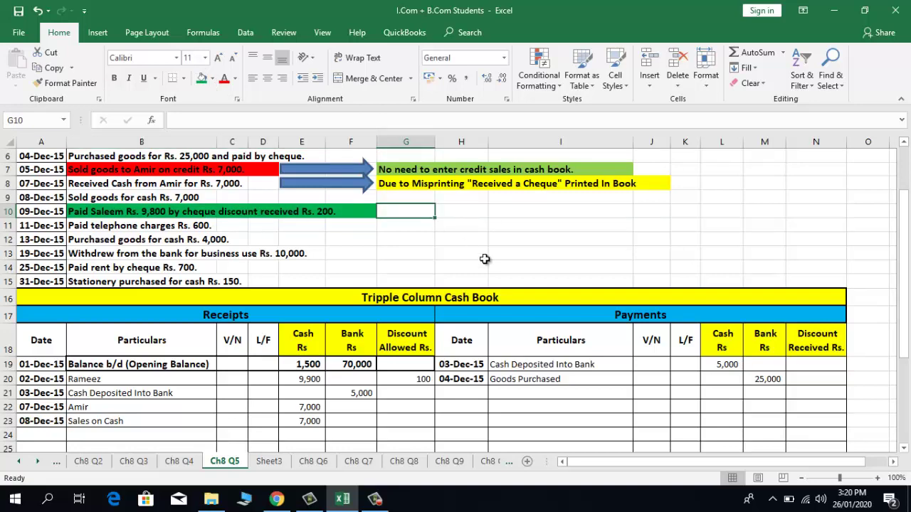
Step: Review the 02-Dec-15 journal note in G4 as a model for the 09-Dec-15 discount transaction
key(Up)
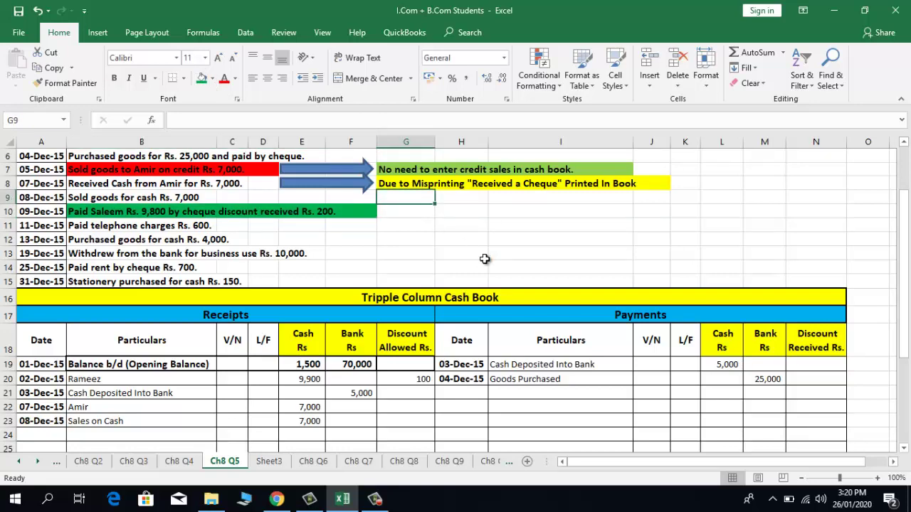
key(Up)
key(Up)
key(Up)
key(Up)
key(Up)
key(Up)
key(Up)
key(Up)
key(Down)
key(Down)
key(Down)
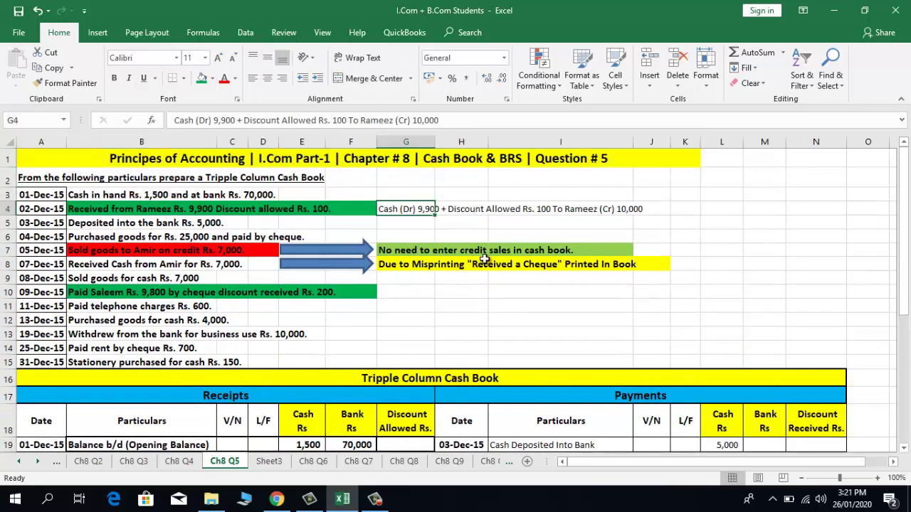
key(Down)
click(393, 207)
click(395, 295)
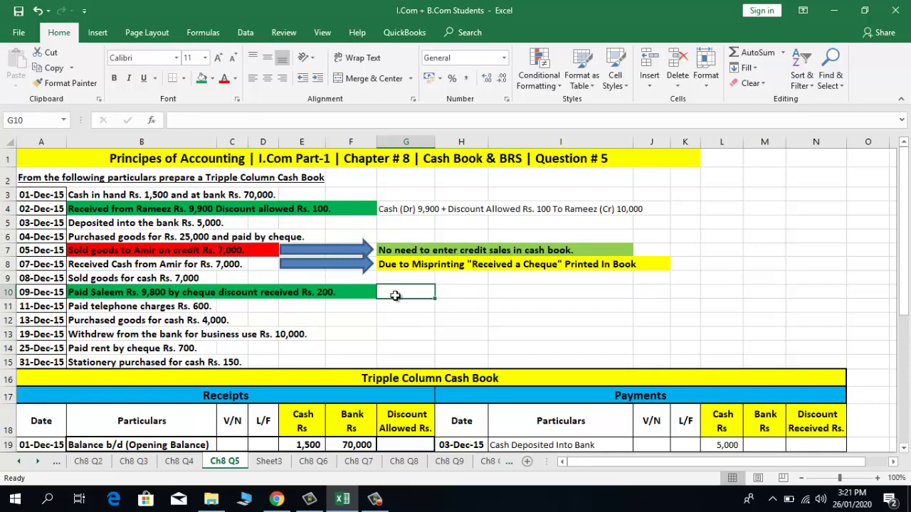
click(391, 209)
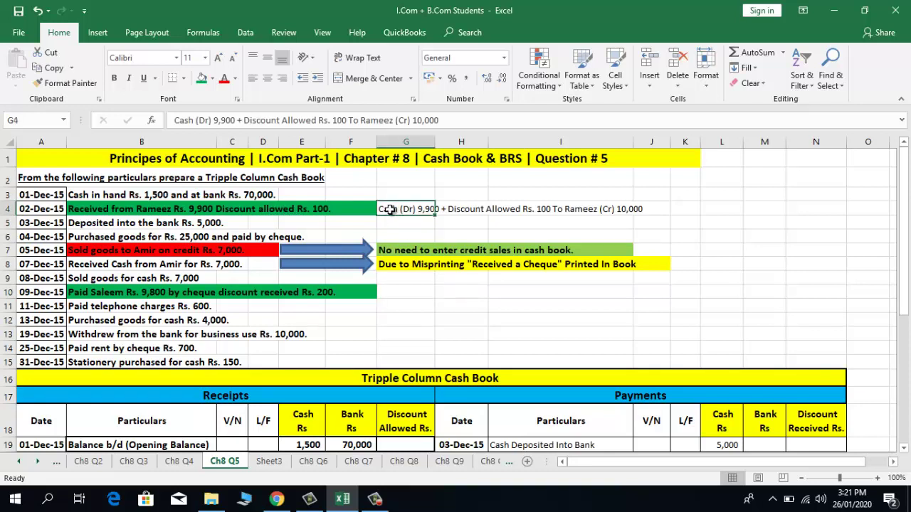
Step: Enter the journal note in G10: the payee's name followed by "(Dr) Rs. 10,000 To Bank (Cr) Rs. 9,800 + Discount Received (Cr) Rs. 200"
click(389, 294)
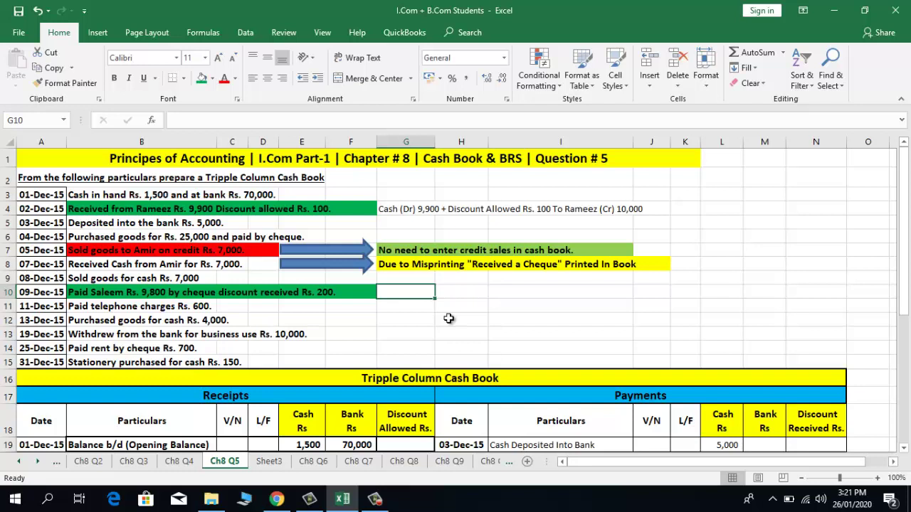
text(Saleem)
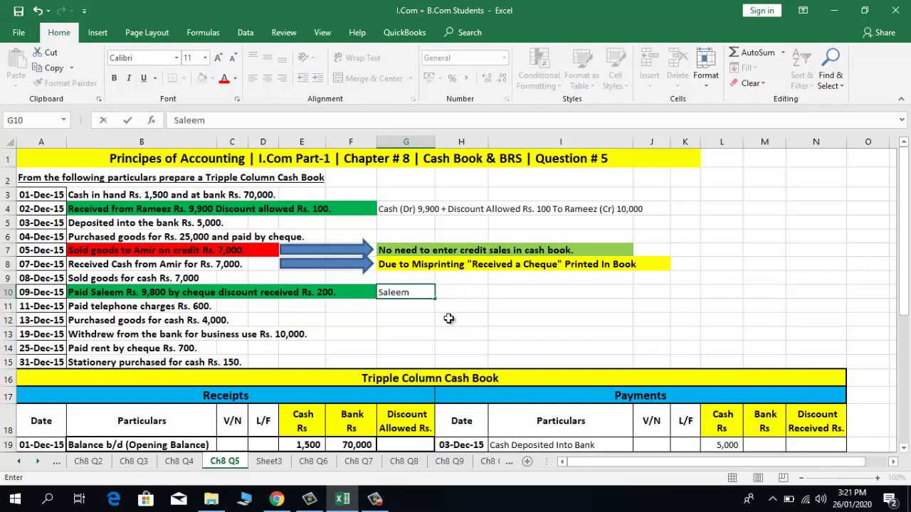
text( (Dr) Rs.)
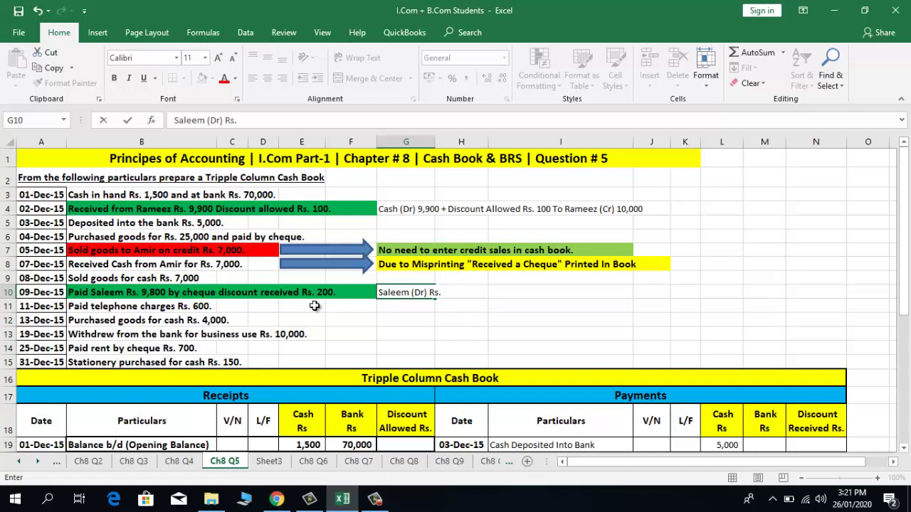
text(10,000 To Bank ()
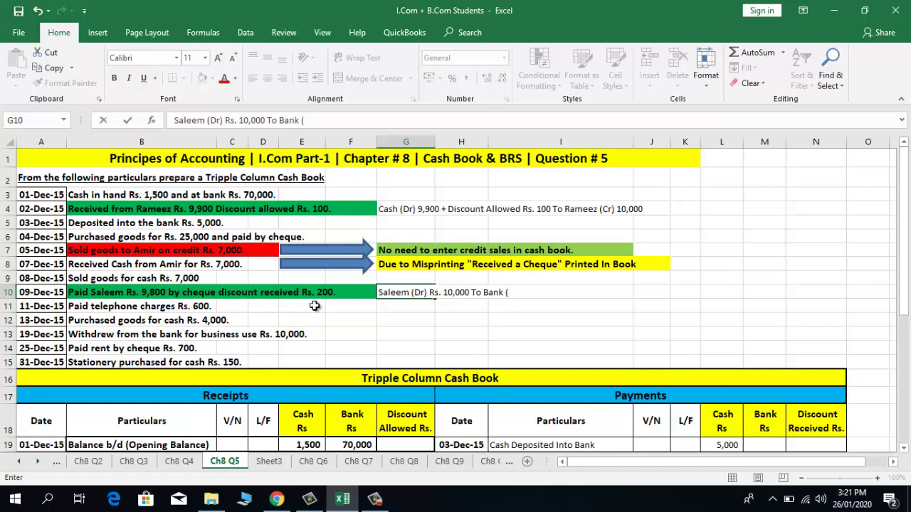
text(Cr) )
text(Rs.)
text( 9.)
text(00 +)
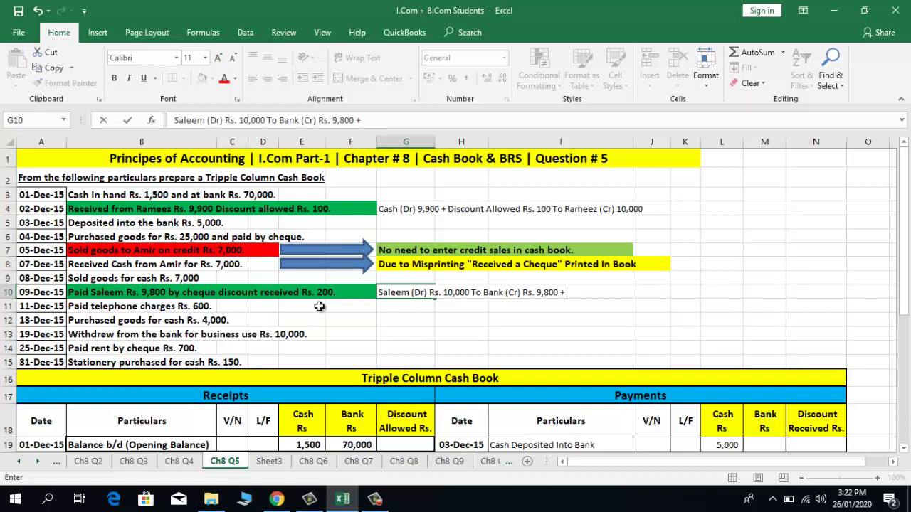
text(Discount Rece)
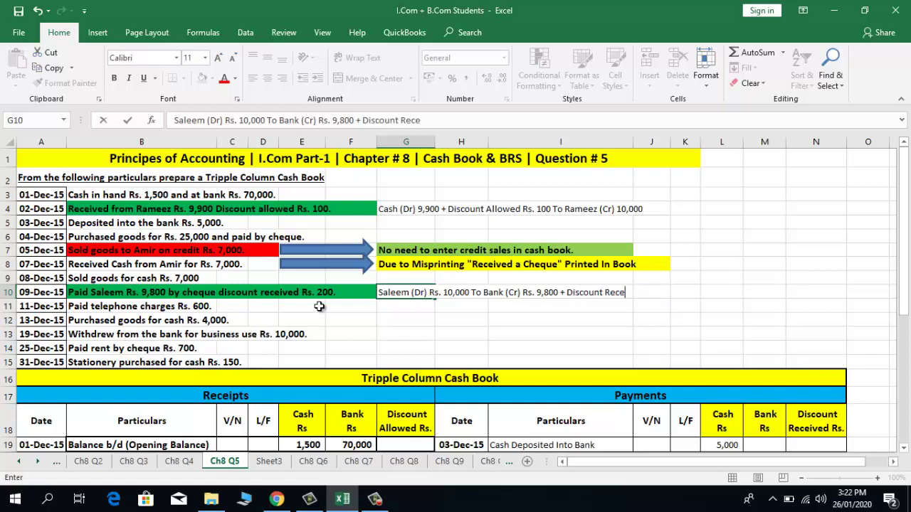
text(ived (Cr) Rs.)
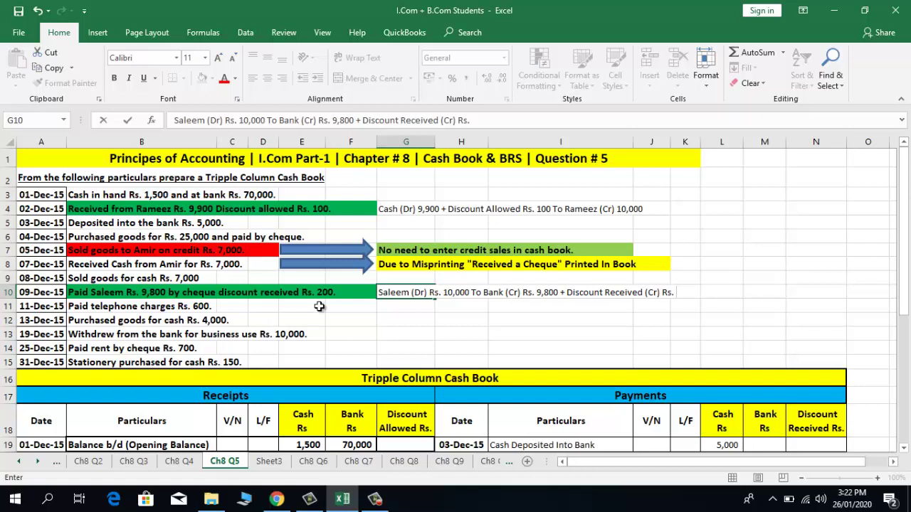
text( 200)
key(ctrl+Return)
key(Return)
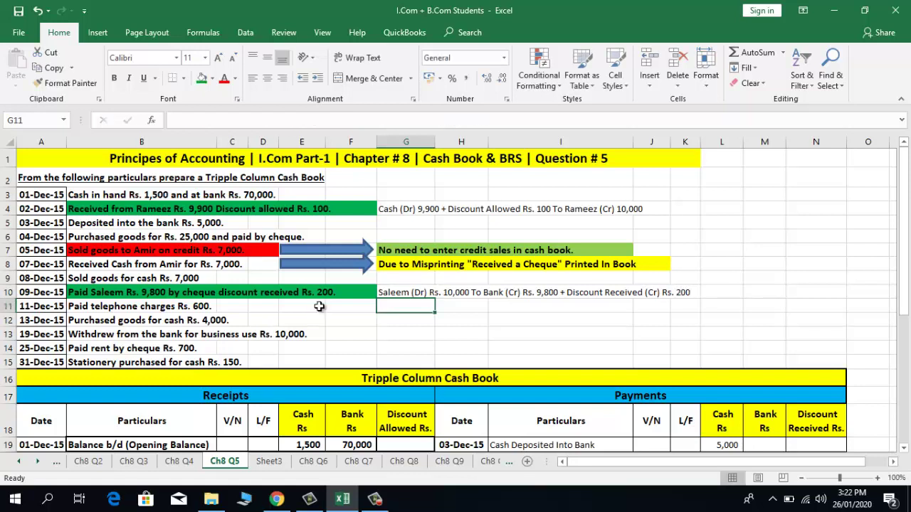
Step: Copy the 09-Dec-15 date from A10 into the Payments date cell H21
click(44, 292)
key(ctrl+c)
key(Down)
key(Down)
key(Down)
key(Down)
key(Down)
key(Down)
key(Down)
key(Down)
key(Down)
key(Down)
key(Down)
key(Down)
key(Down)
key(Down)
key(Down)
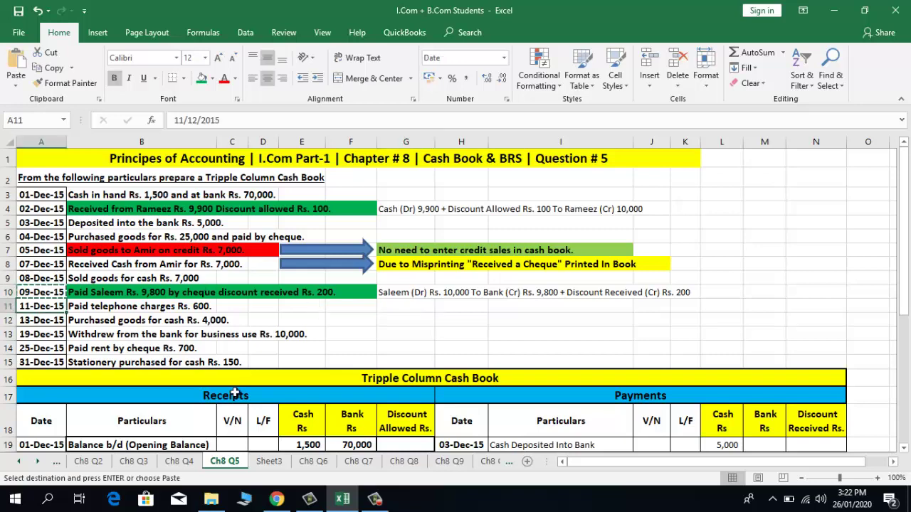
key(Right)
key(Right)
key(Right)
key(Right)
key(Right)
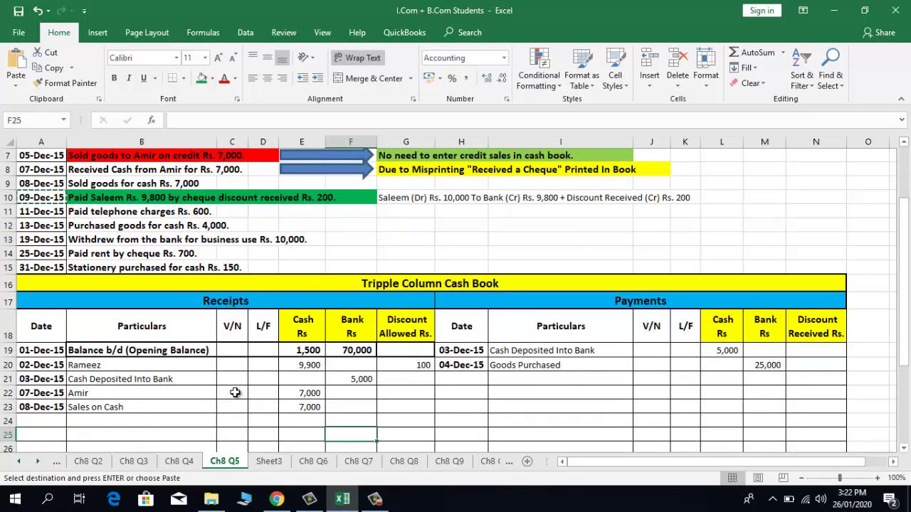
key(Up)
key(Up)
key(Up)
key(Right)
key(Right)
key(Up)
key(Return)
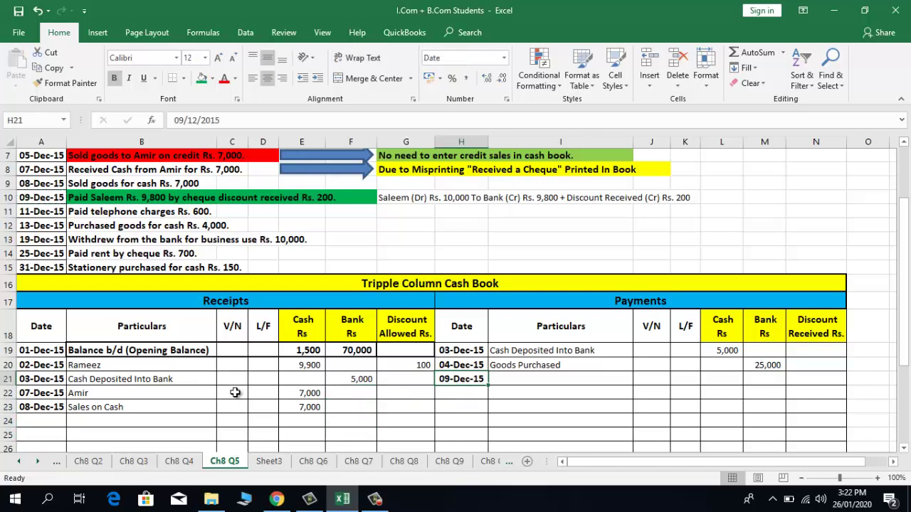
Step: Enter the payee's name as the 09-Dec-15 payment particulars in I21, with 9,800 in the Bank column
key(Right)
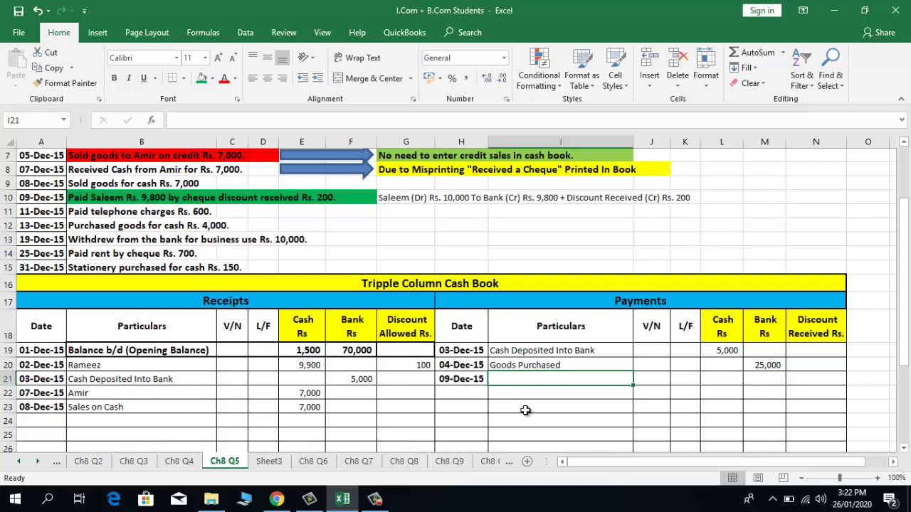
text(Salem)
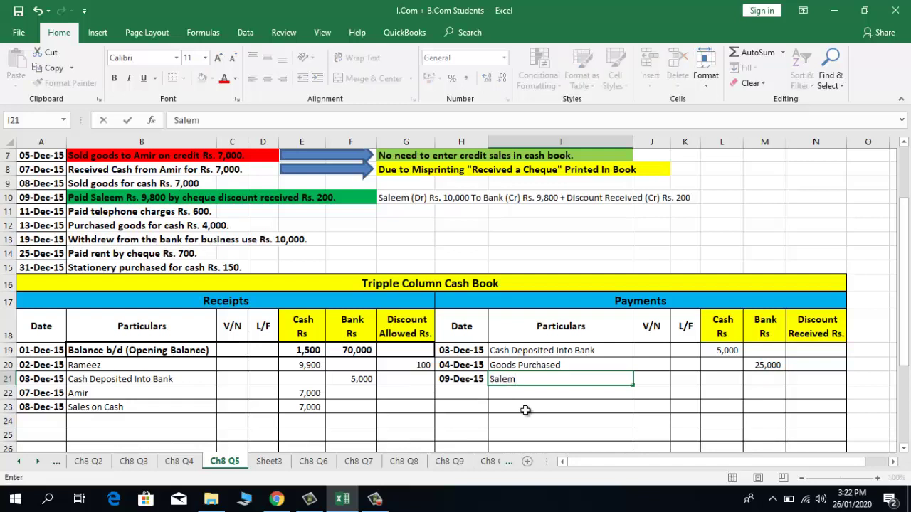
key(BackSpace)
text(em)
key(Right)
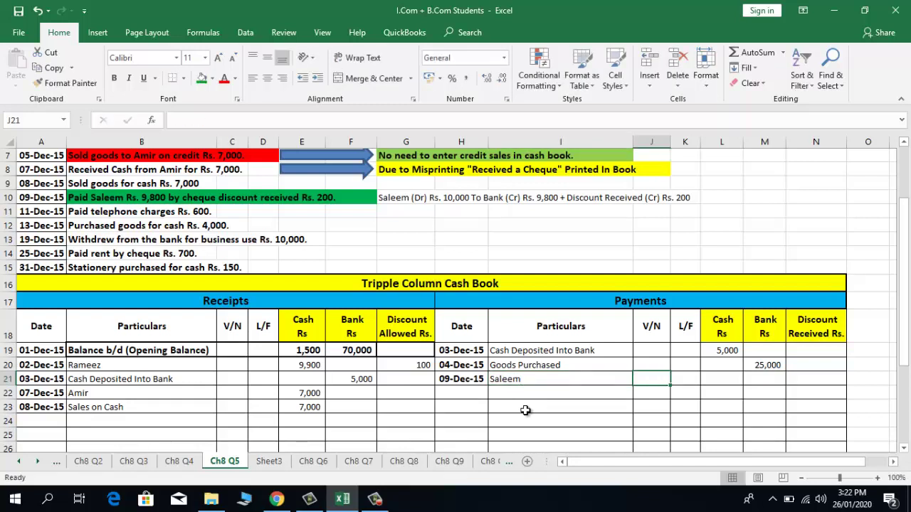
key(Right)
key(Right)
key(Right)
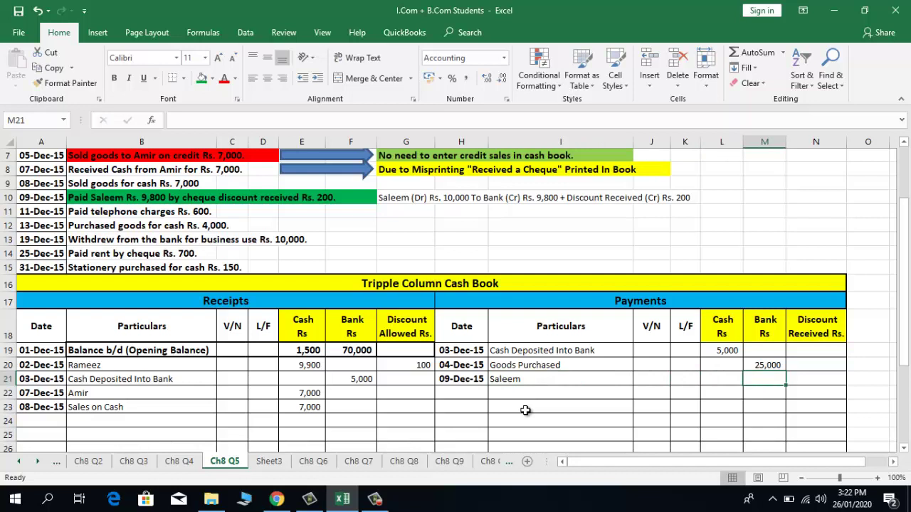
text(9800)
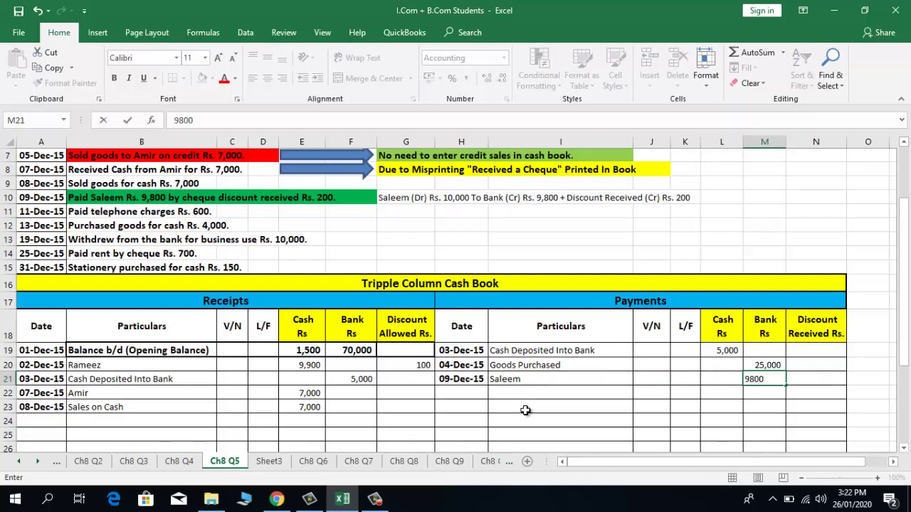
key(Right)
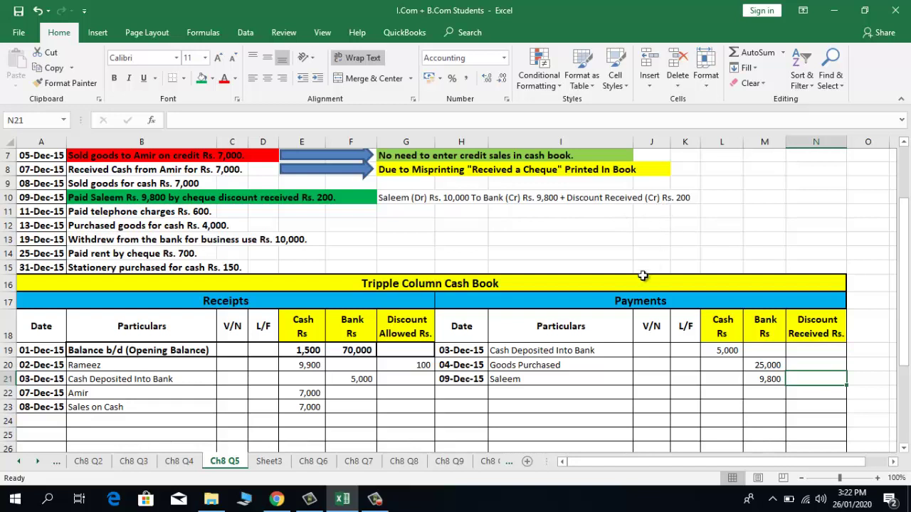
Step: Enter 200 in the Discount Received column for the 09-Dec-15 payment in N21
click(613, 299)
click(820, 329)
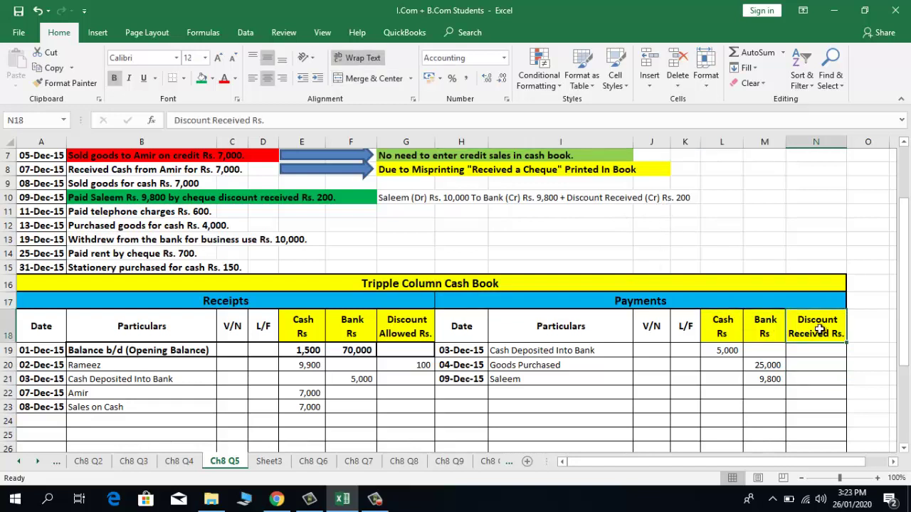
click(803, 379)
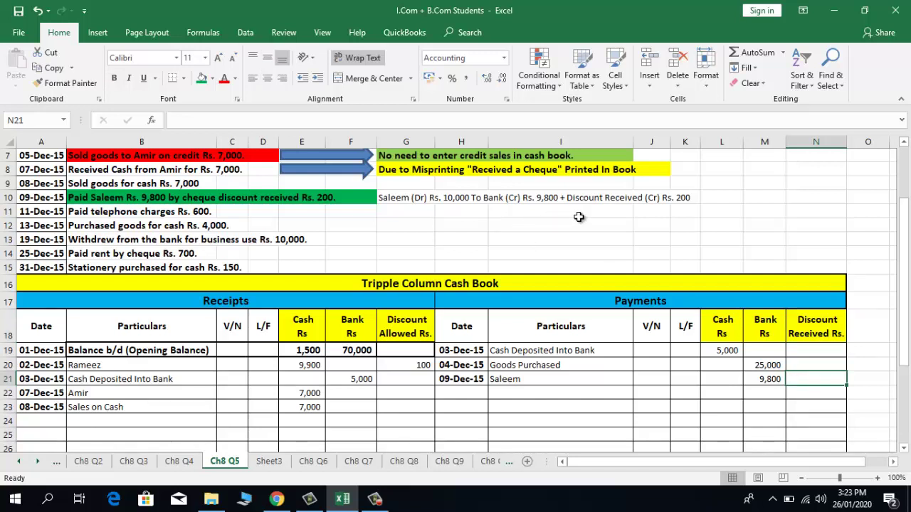
click(27, 200)
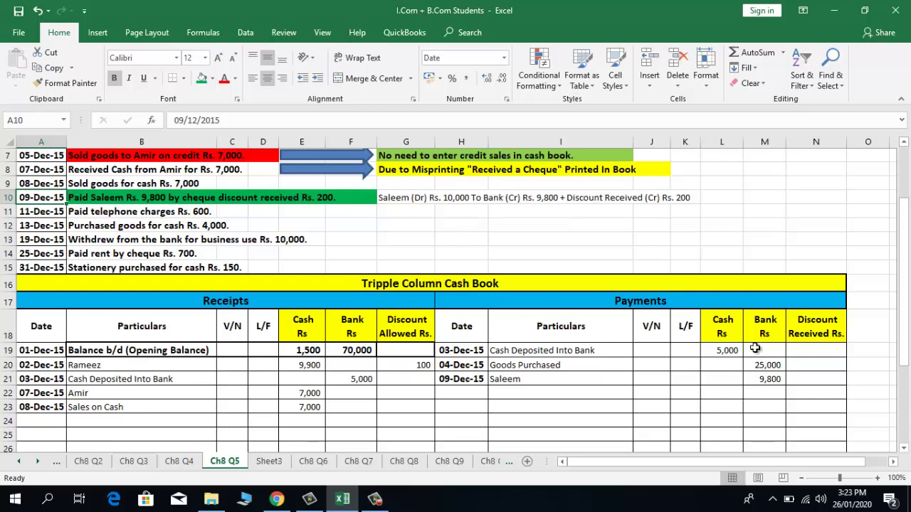
click(800, 379)
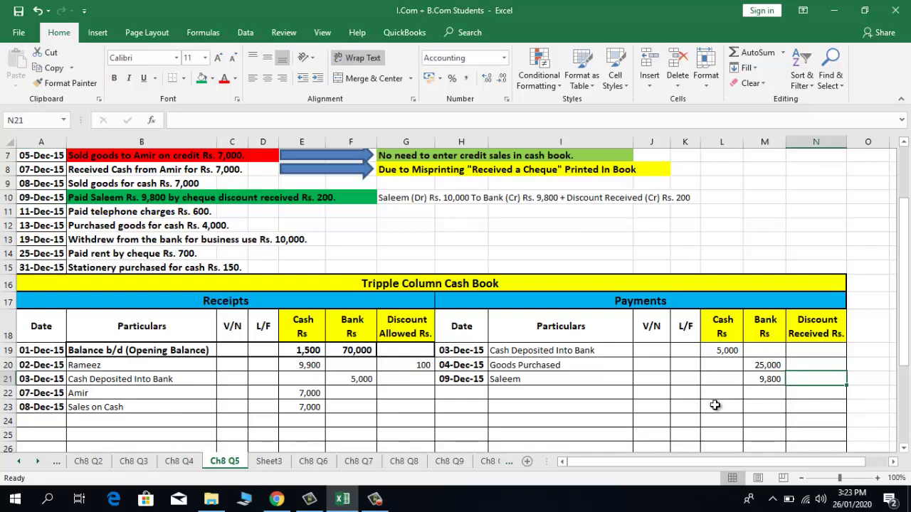
text(200)
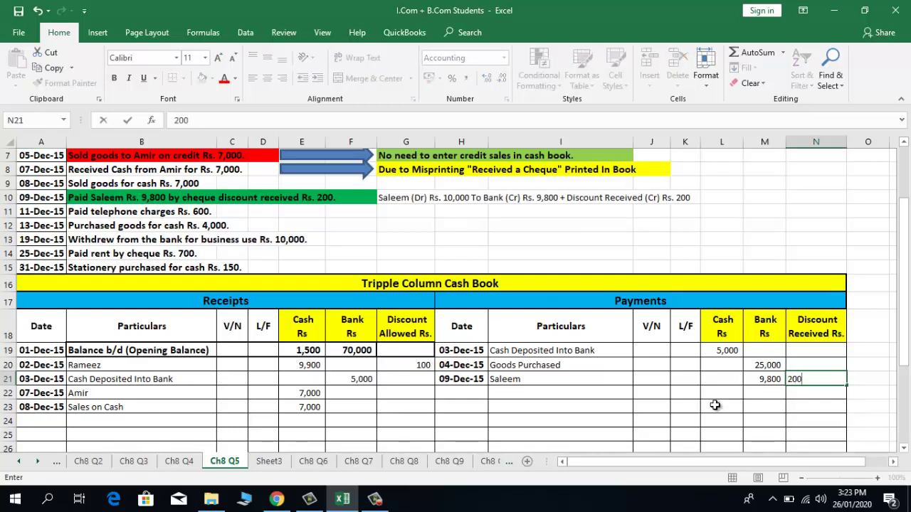
key(Return)
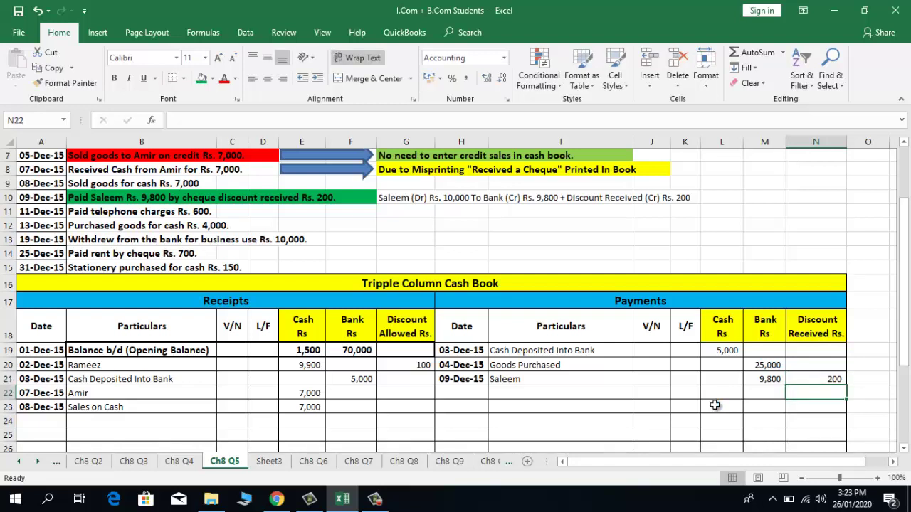
key(Up)
key(Up)
click(840, 328)
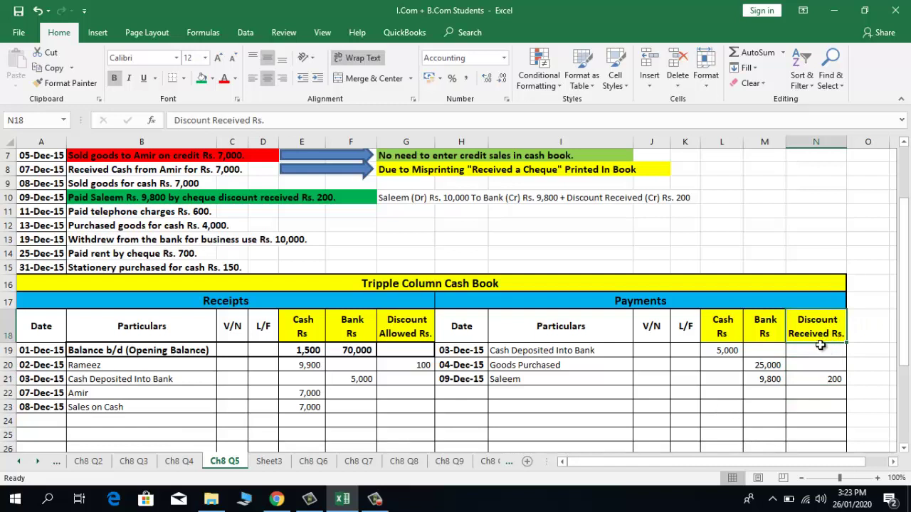
click(820, 382)
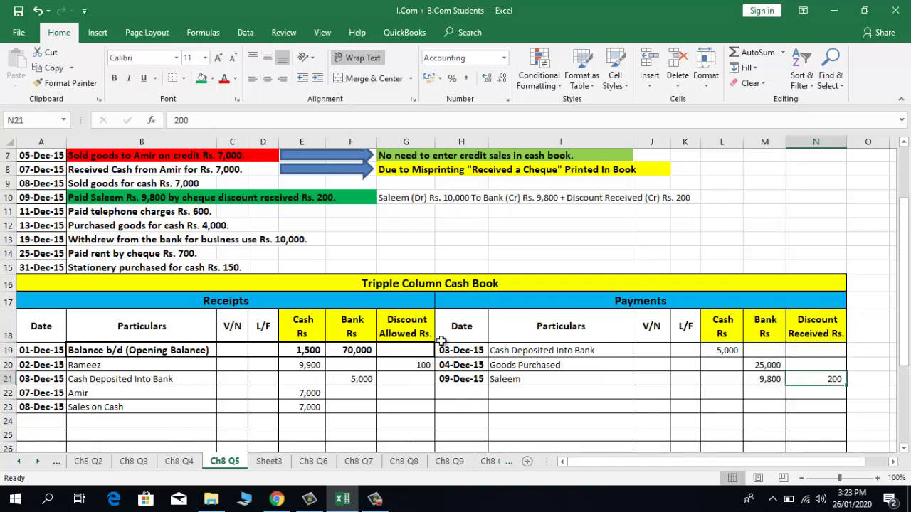
Step: Copy the 11-Dec-15 date from A11 into the Payments date cell H22
click(43, 212)
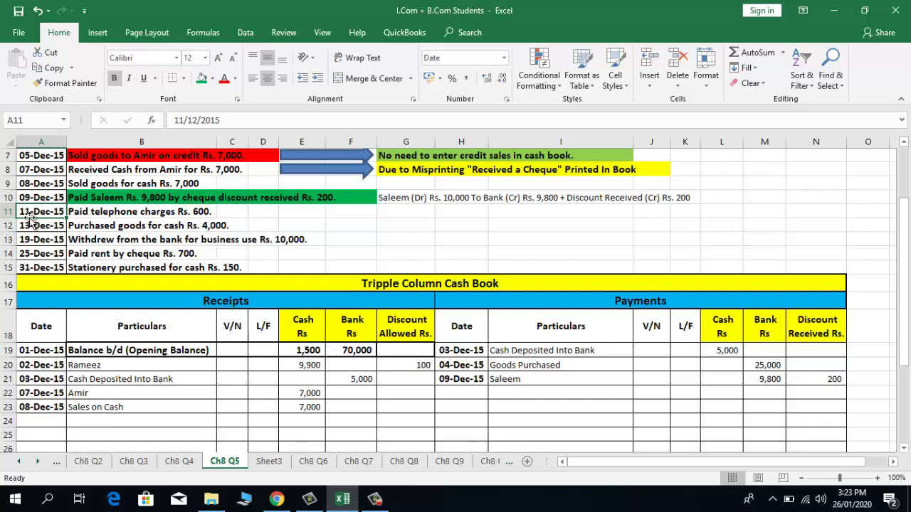
key(ctrl+c)
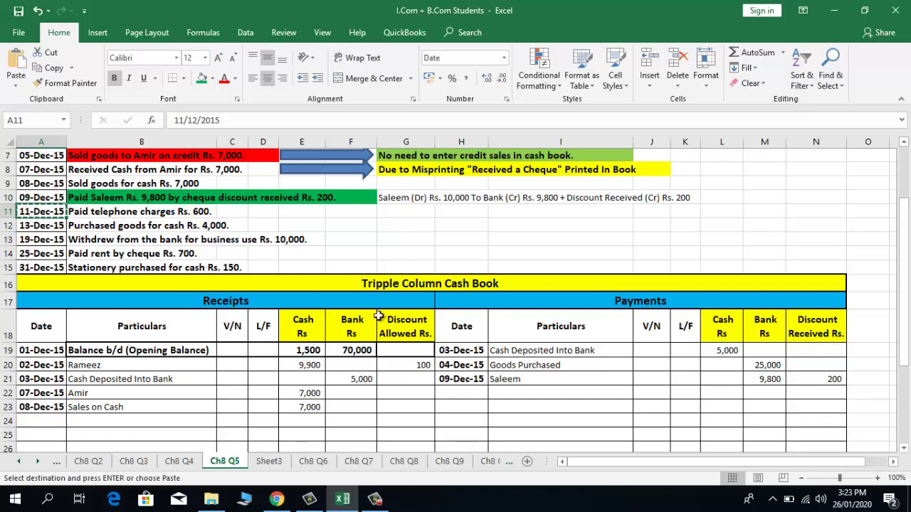
click(459, 394)
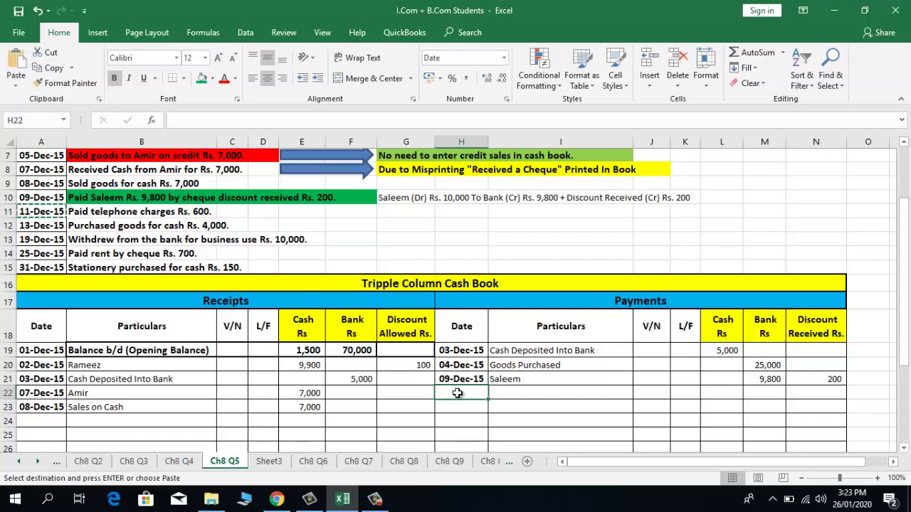
key(Return)
Step: Enter "Telephone Charges" as the 11-Dec-15 payment particulars in I22, with 600 in the Cash column
key(Tab)
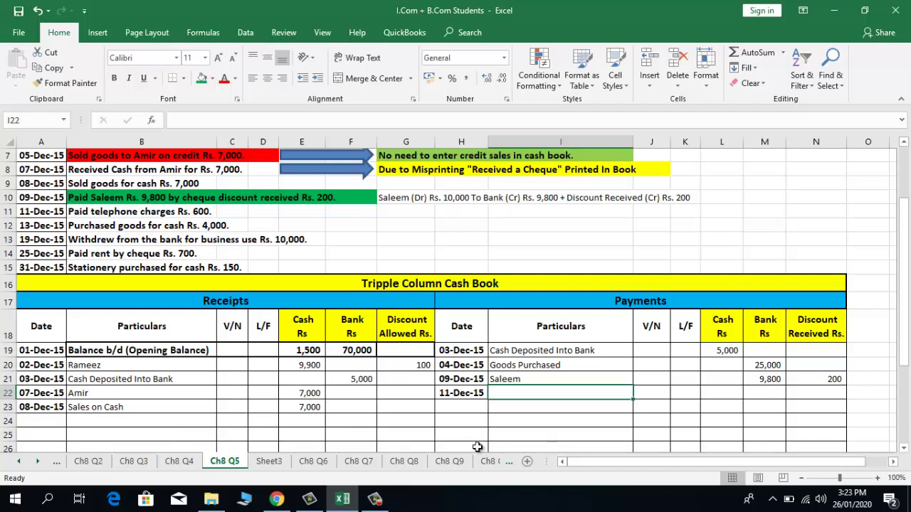
text(T)
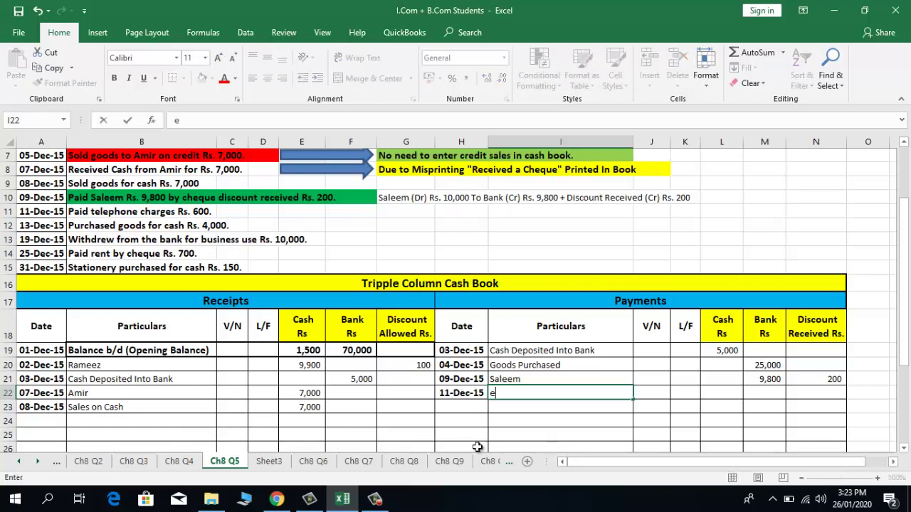
text(elephone)
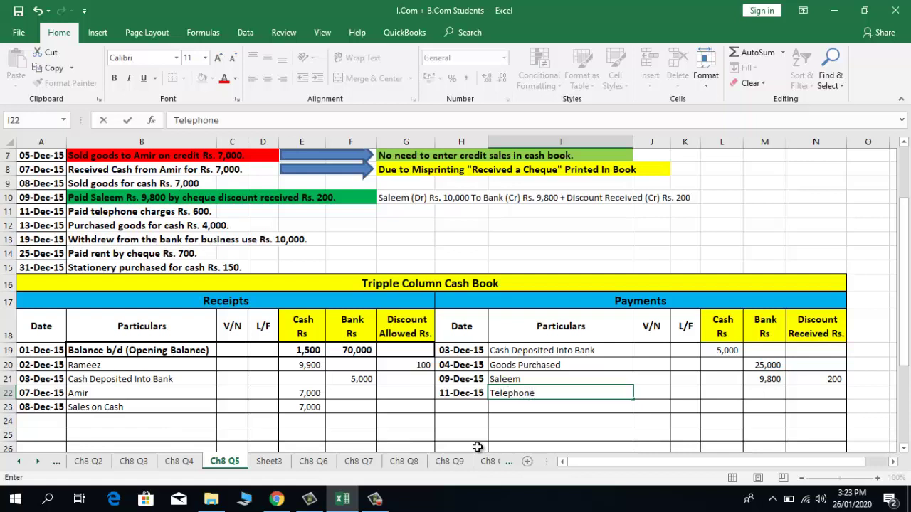
text( Charges)
key(Tab)
key(Tab)
key(Tab)
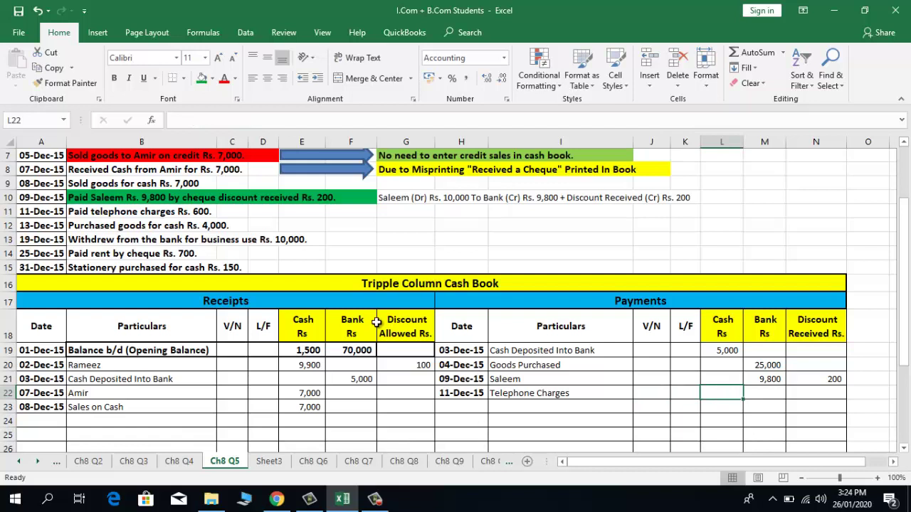
text(600)
key(Return)
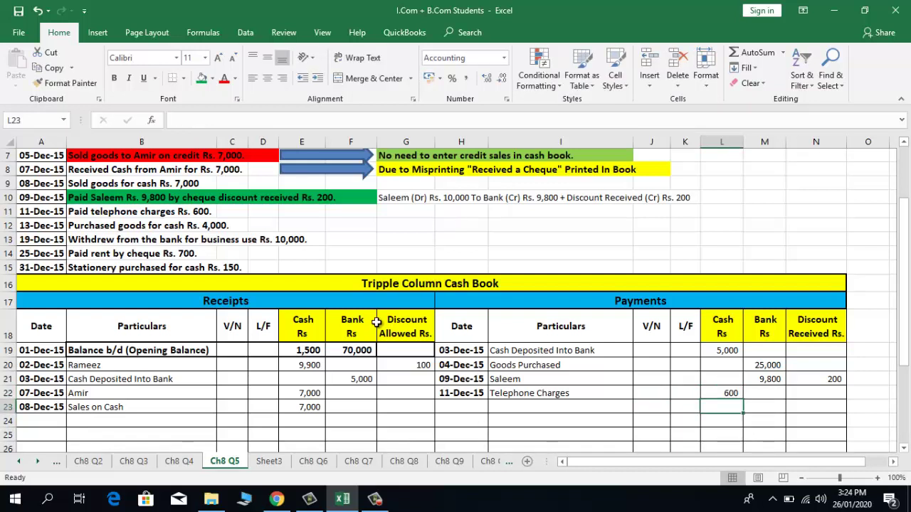
Step: Copy the 13-Dec-15 date from A12 into the Payments date cell H23
click(39, 229)
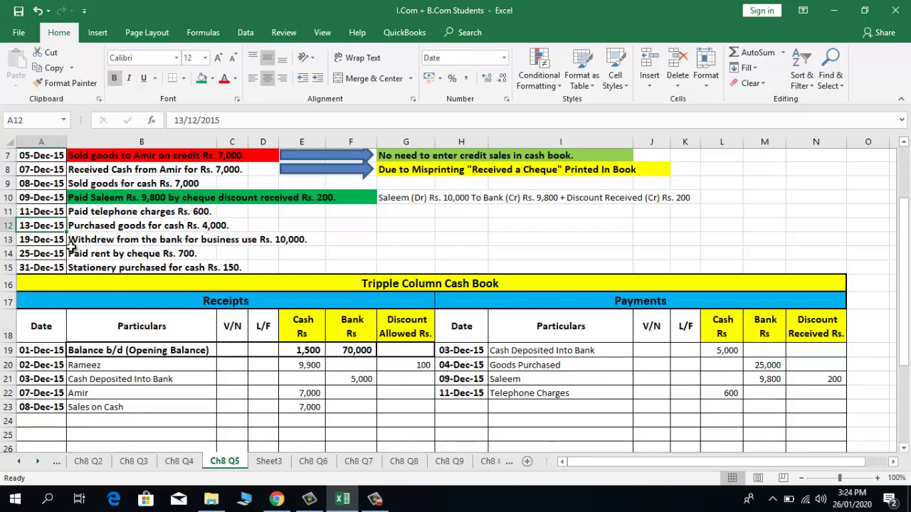
key(ctrl+c)
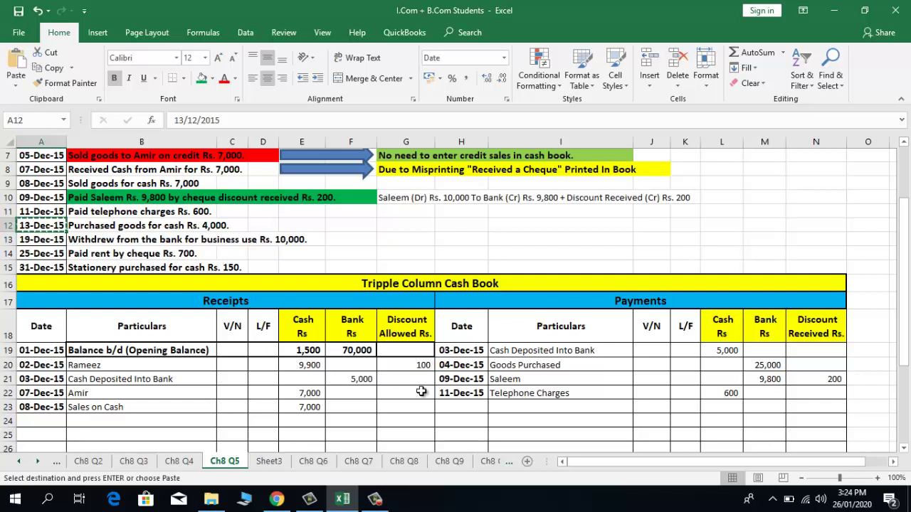
click(459, 405)
key(Return)
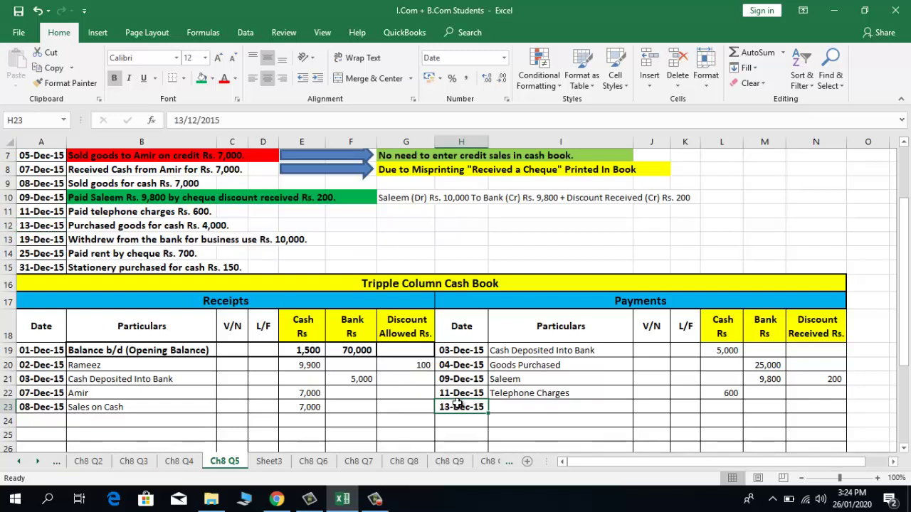
Step: Copy the "Goods Purchased" particulars from I20 into I23 for the 13-Dec-15 payment
key(Tab)
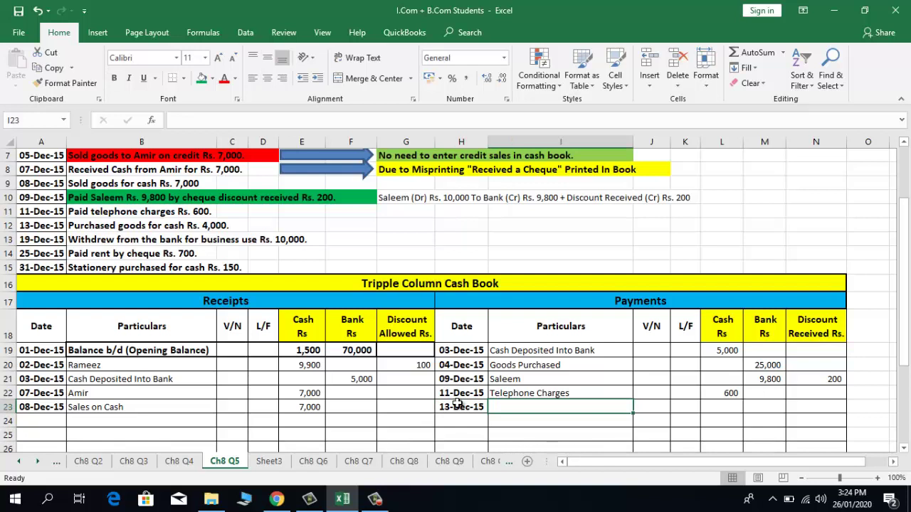
key(Up)
key(Up)
key(Up)
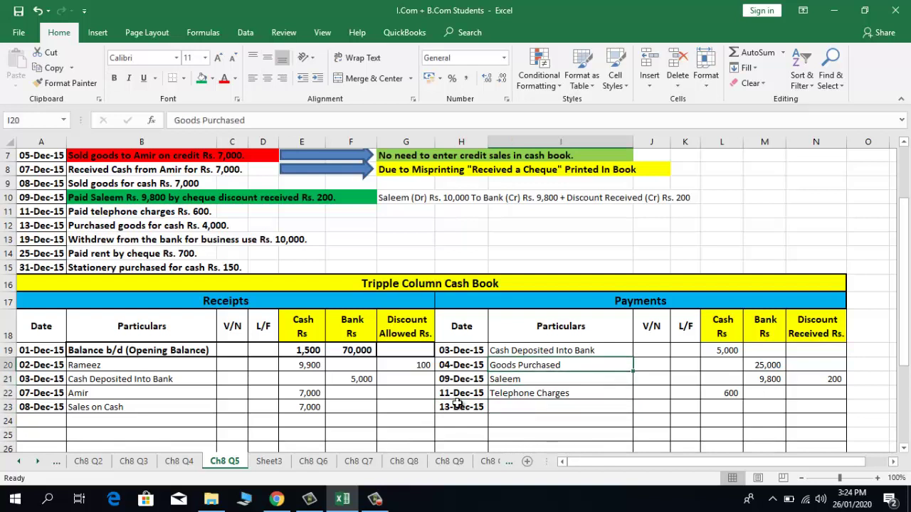
key(ctrl+c)
key(Down)
key(Down)
key(Down)
key(Return)
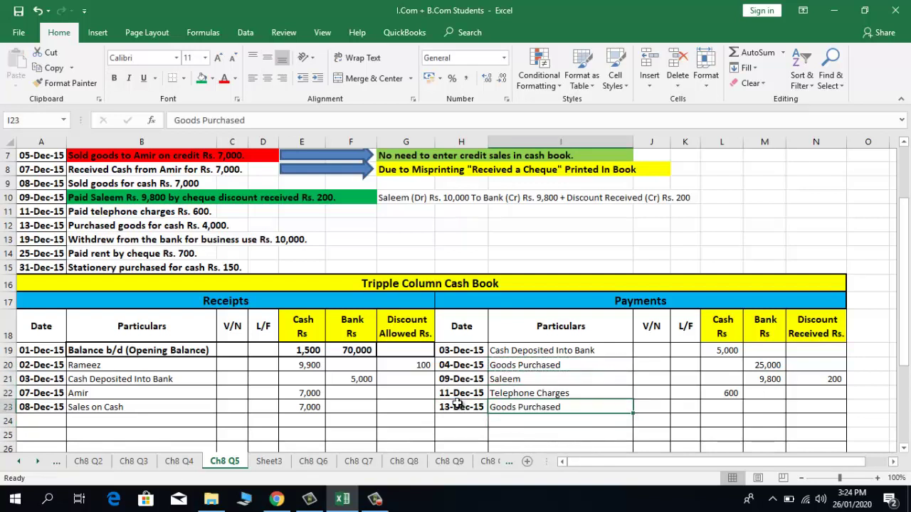
Step: Enter 4,000 in the Cash column for the 13-Dec-15 payment in L23
key(Right)
key(Right)
key(Right)
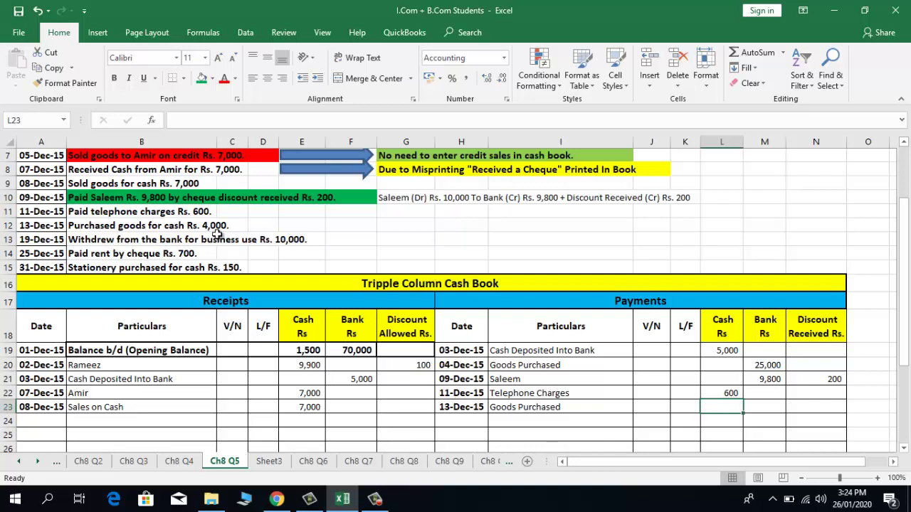
text(4,000)
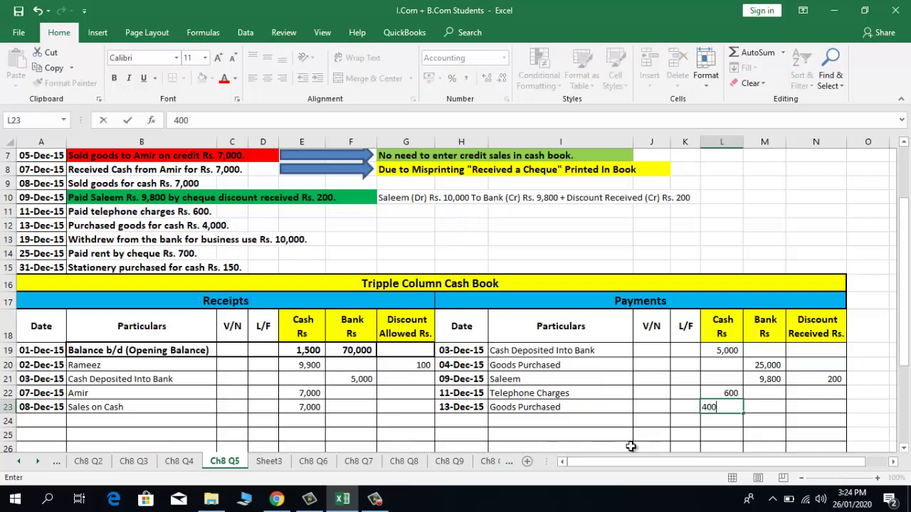
key(Return)
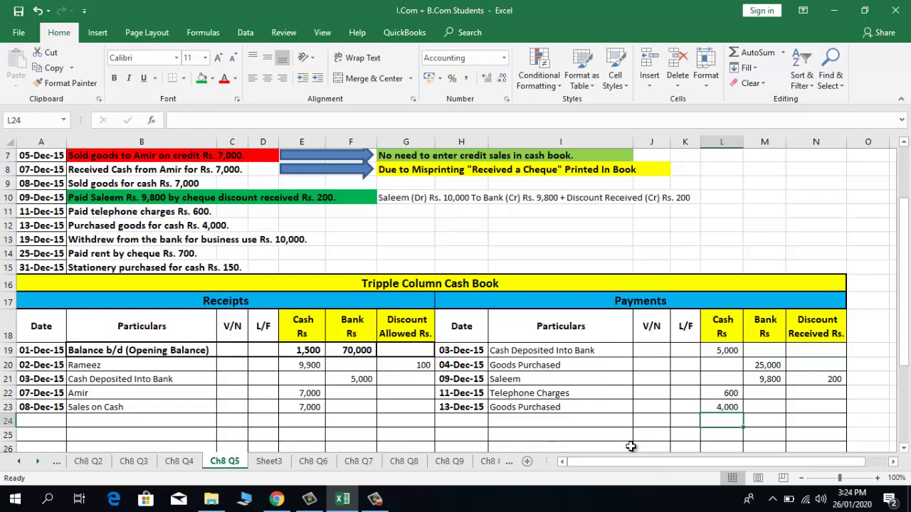
Step: Copy the 19-Dec-15 date from A13 into the Receipts date cell A24
click(41, 240)
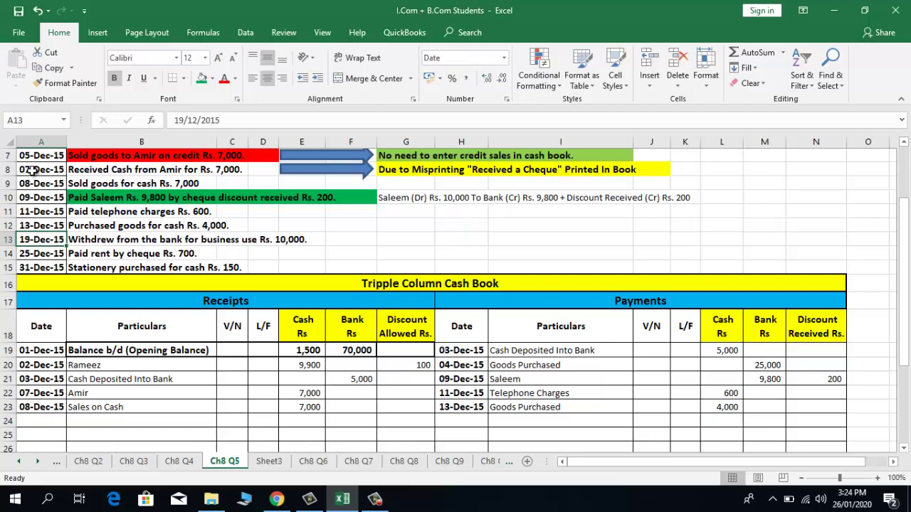
click(37, 226)
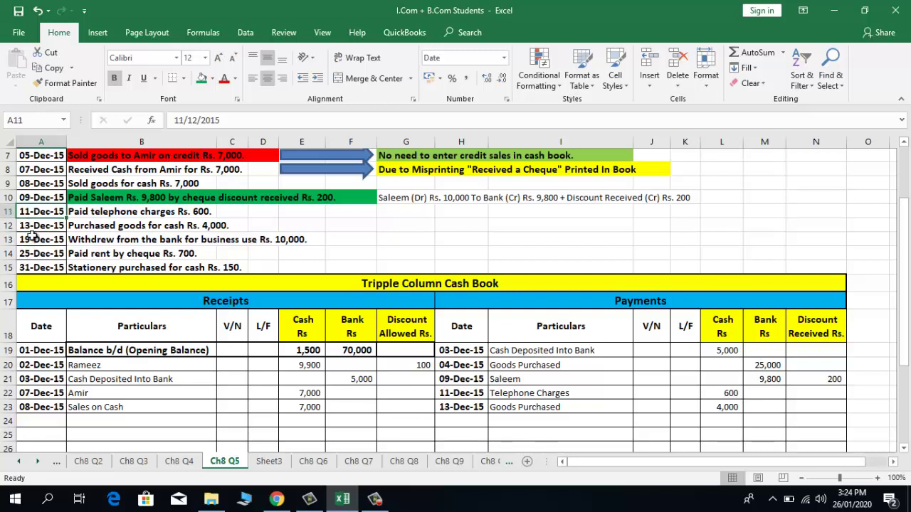
click(34, 239)
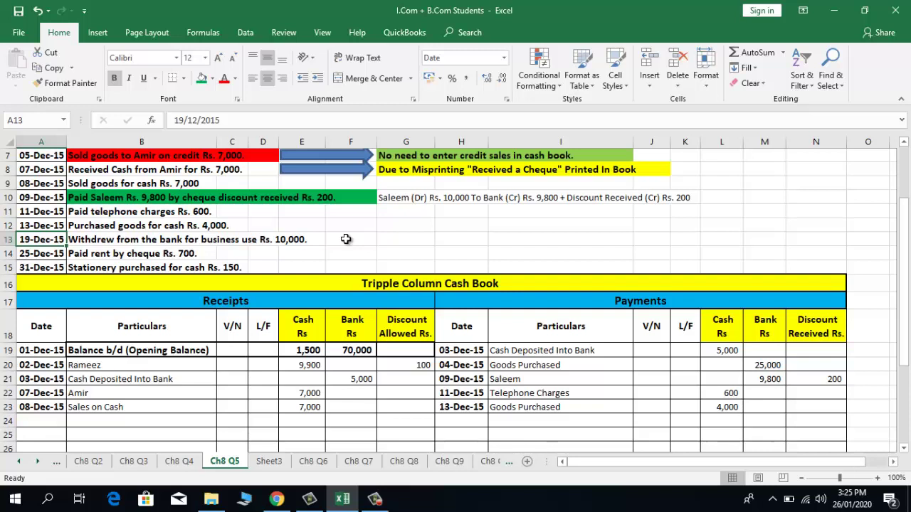
key(ctrl+c)
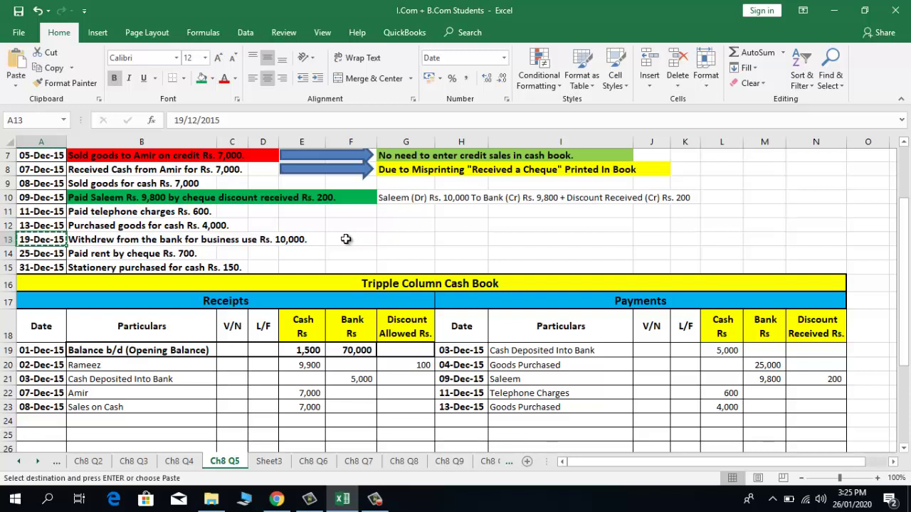
key(Down)
key(Down)
key(Down)
key(Down)
key(Down)
key(Down)
key(Down)
key(Down)
key(Down)
key(Down)
key(Down)
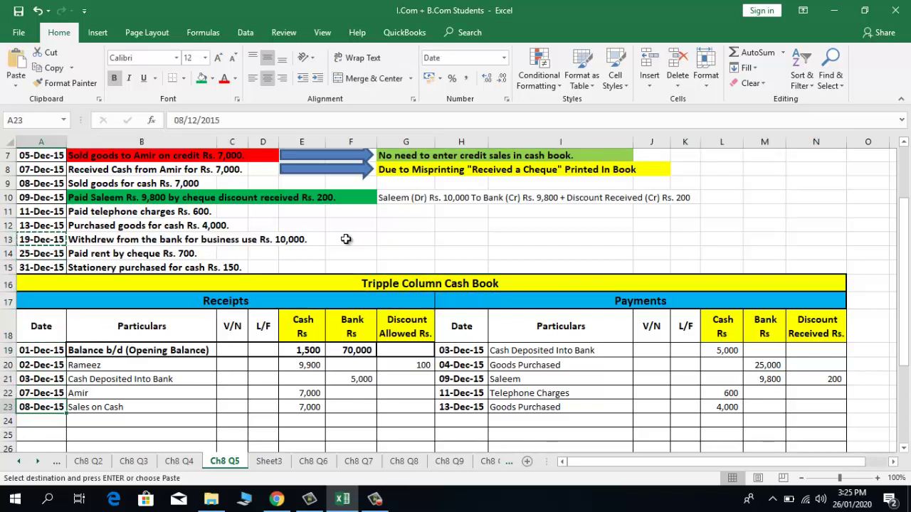
key(Return)
Step: Enter "Cash Withdraw from Bank" as the 19-Dec-15 receipt particulars in B24, with 10,000 in the Cash column
key(Right)
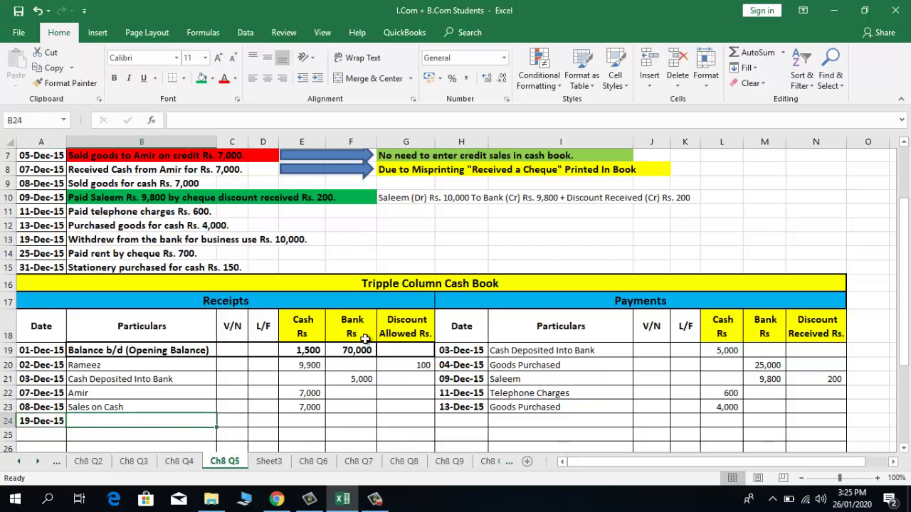
text(Cash )
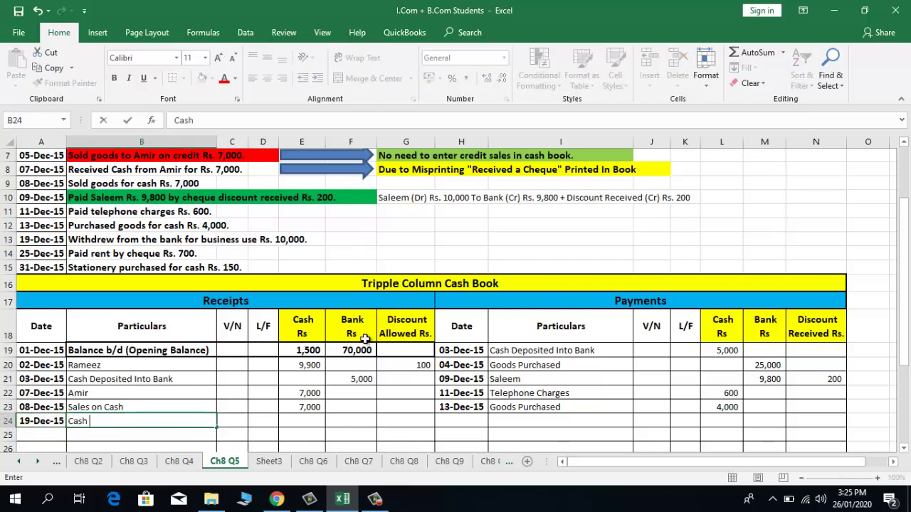
text(Withdraw from)
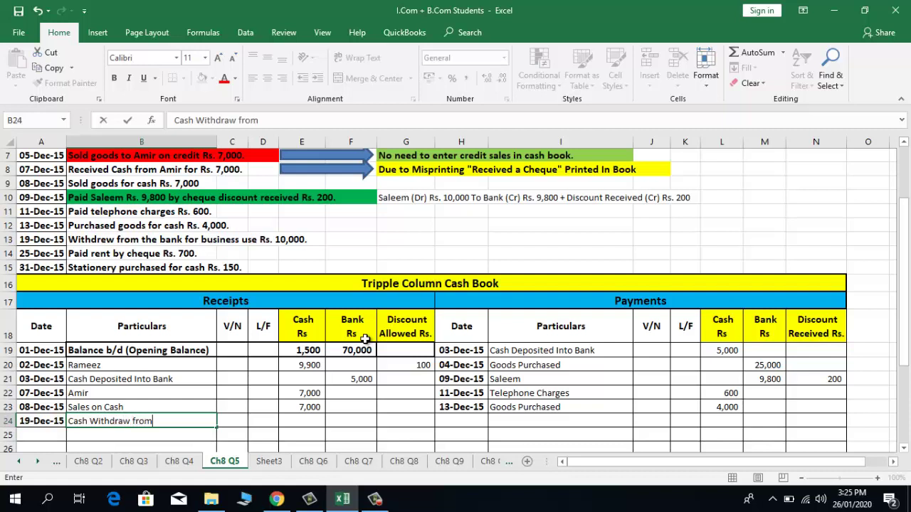
text( Bank)
key(Tab)
key(Tab)
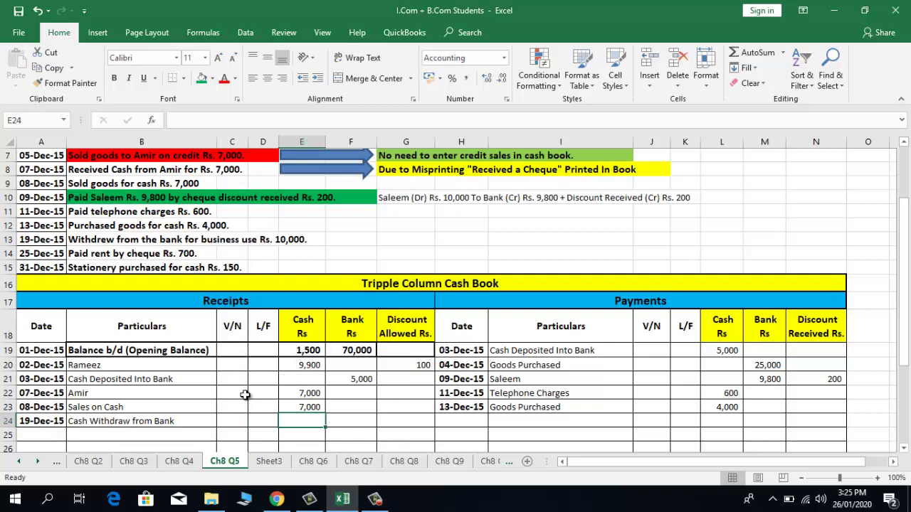
text(10000)
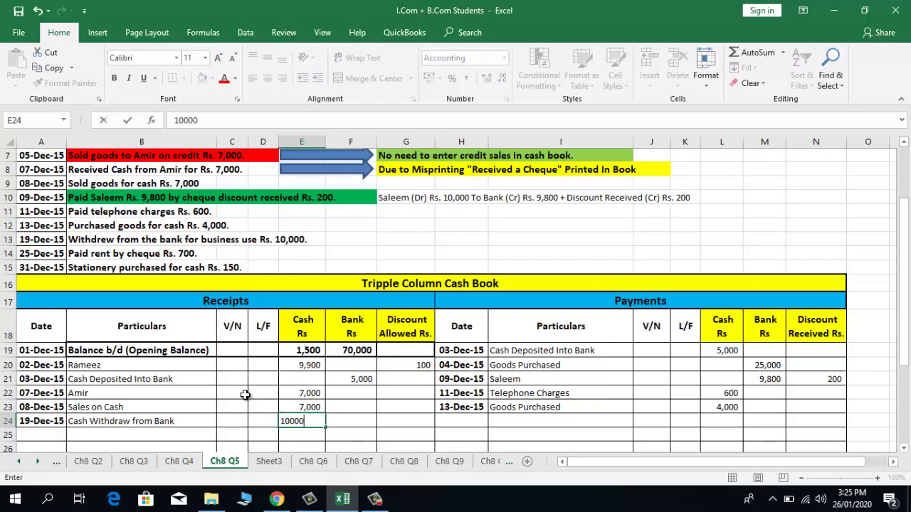
key(Return)
key(Up)
key(Left)
key(Left)
key(Left)
key(Left)
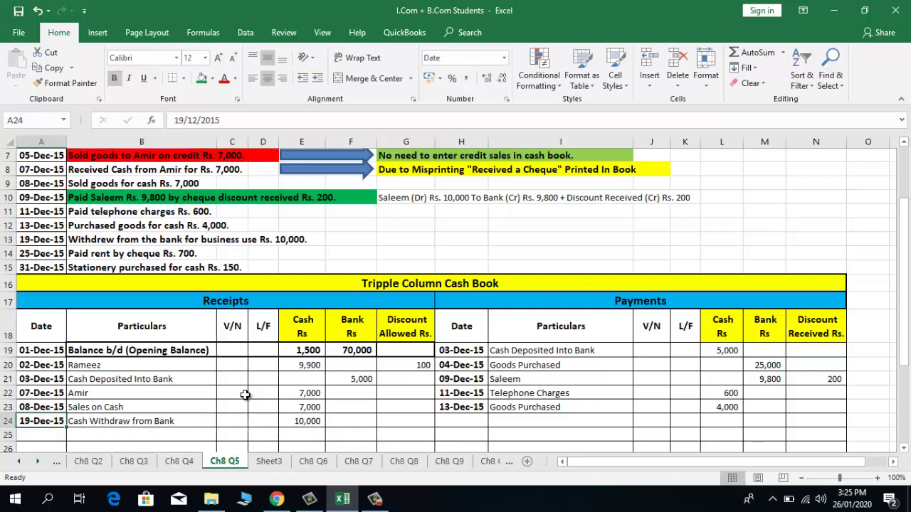
key(shift+Right)
key(shift+Right)
key(shift+Right)
key(shift+Right)
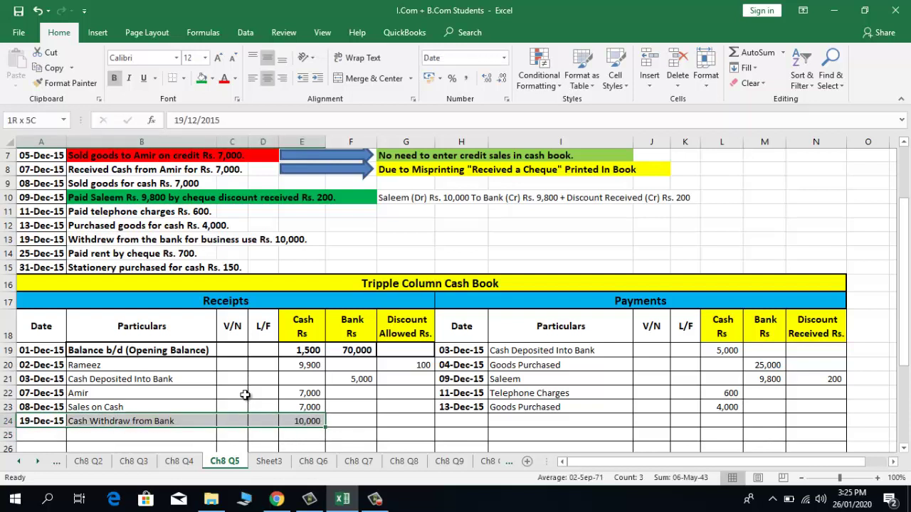
key(shift+Left)
key(shift+Left)
key(shift+Left)
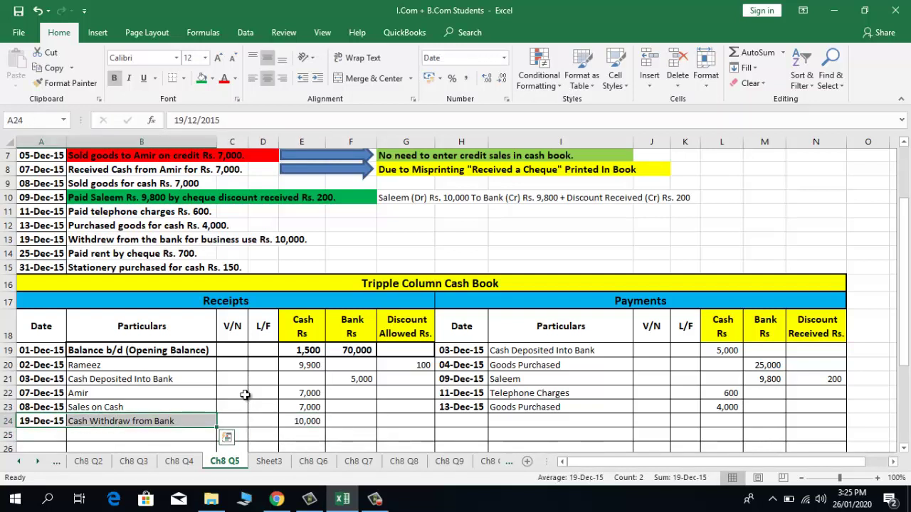
click(226, 437)
click(356, 434)
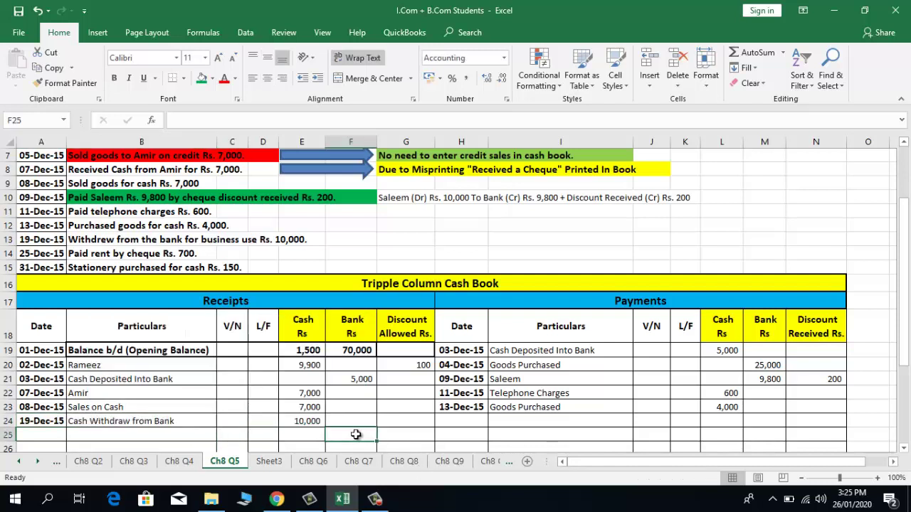
Step: Copy the 19-Dec-15 date and "Cash Withdraw from Bank" particulars from A24:B24 into the Payments cells H24:I24
click(45, 420)
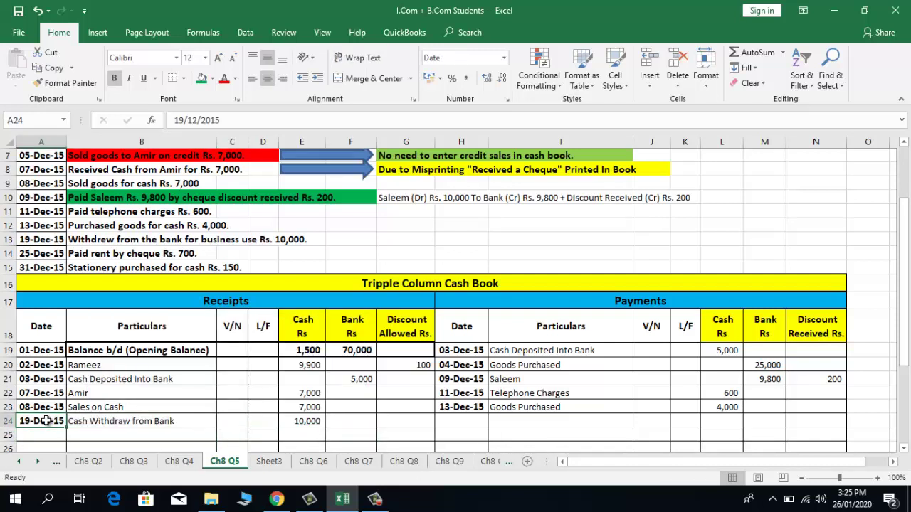
key(shift+Right)
key(ctrl+c)
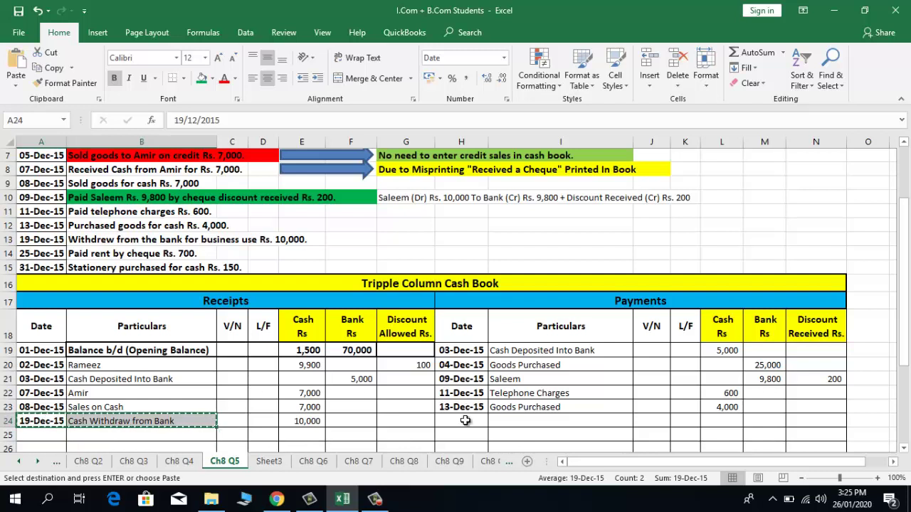
click(465, 421)
key(ctrl+v)
key(Return)
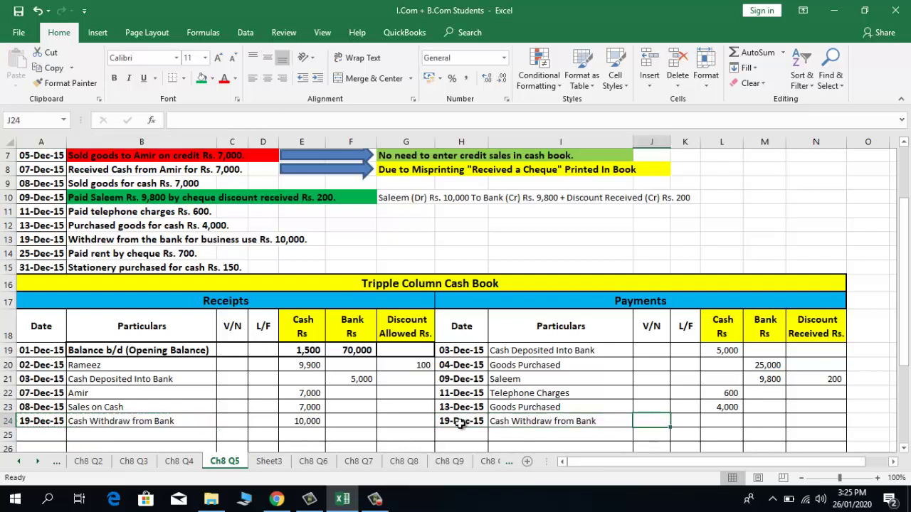
Step: Enter 10,000 in the Payments Bank column for the 19-Dec-15 cash withdrawal in M24
key(Right)
key(Right)
key(Right)
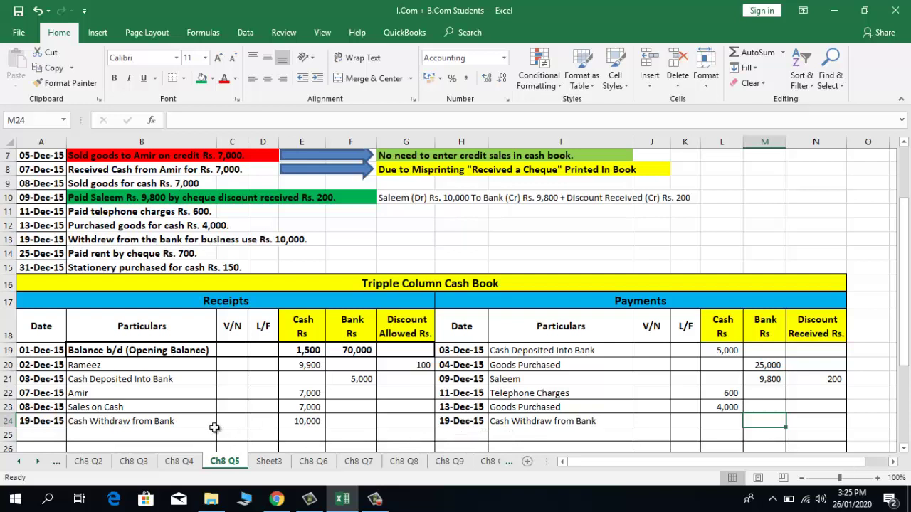
click(178, 420)
click(291, 421)
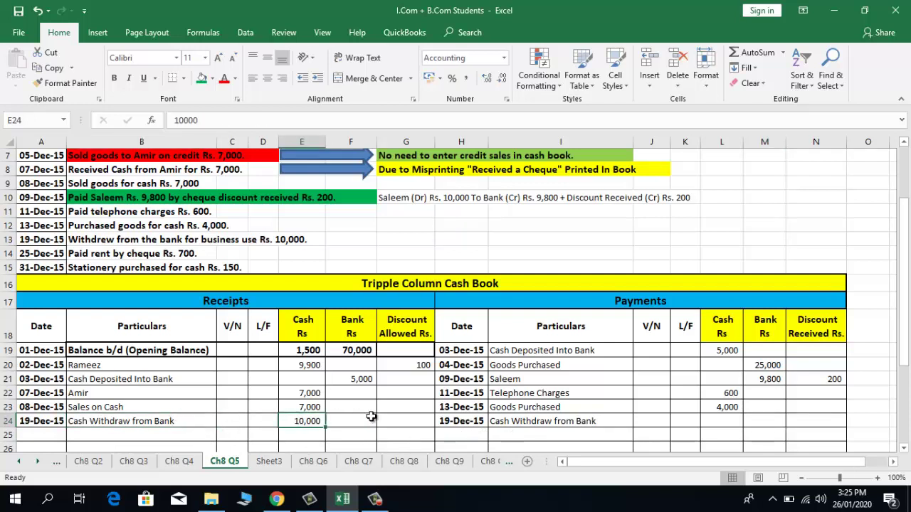
click(459, 420)
click(518, 426)
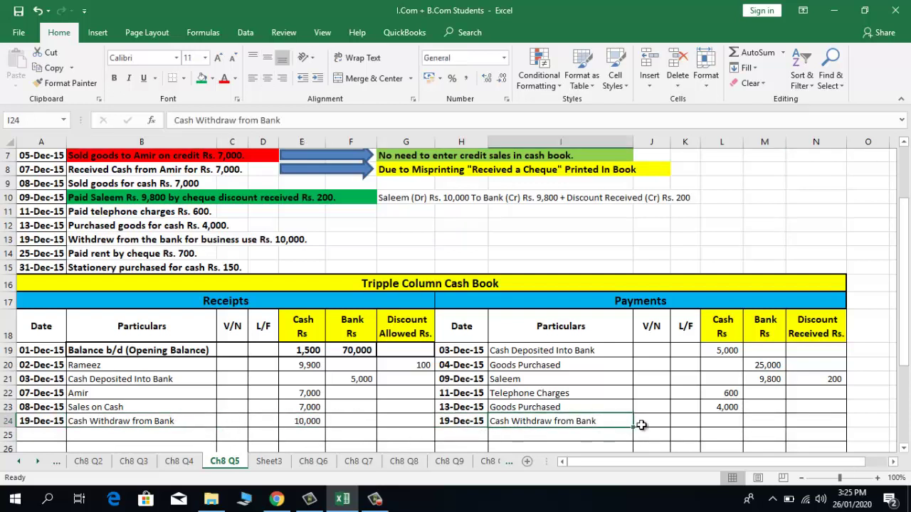
click(704, 422)
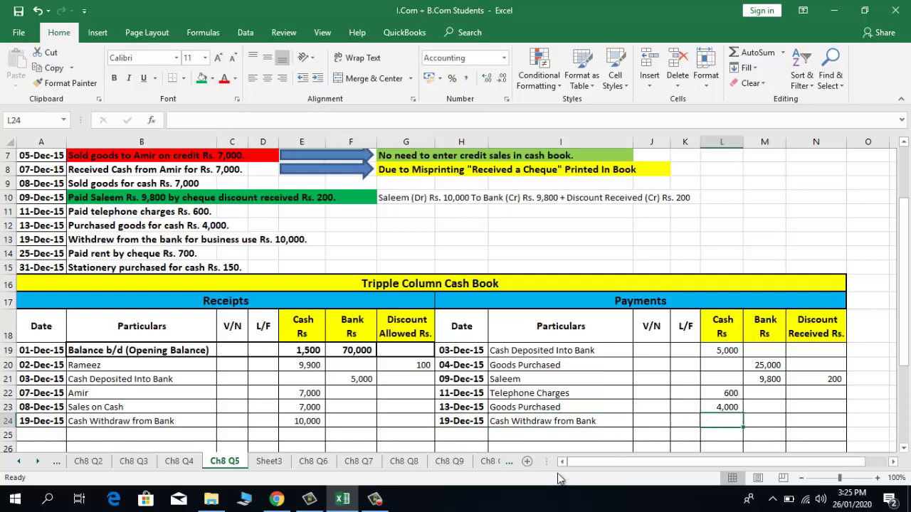
key(Right)
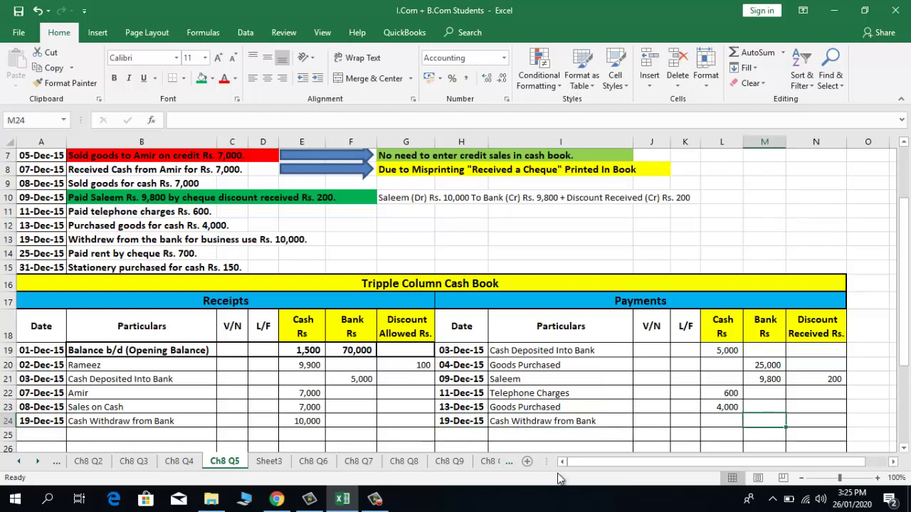
text(1000)
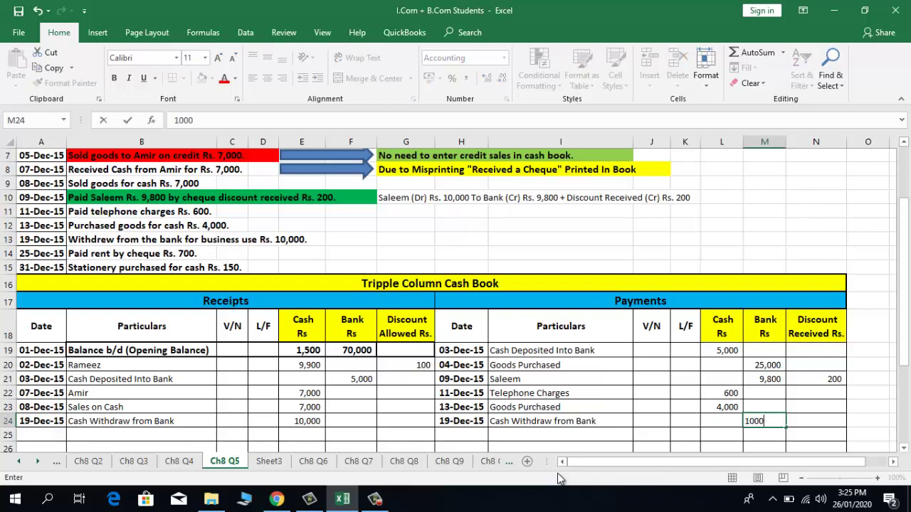
key(Return)
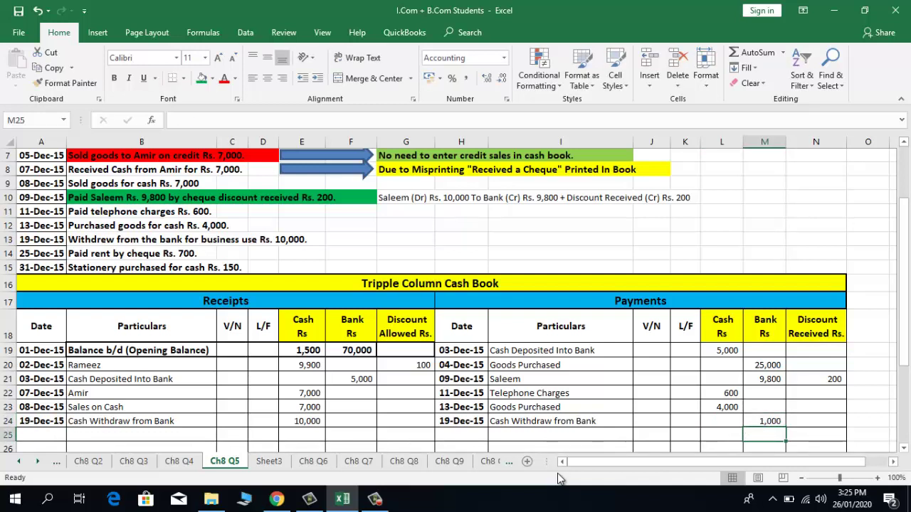
key(Up)
key(F2)
text(0)
key(Return)
Step: Copy the 25-Dec-15 date from A14 into the Payments date cell H25
click(42, 257)
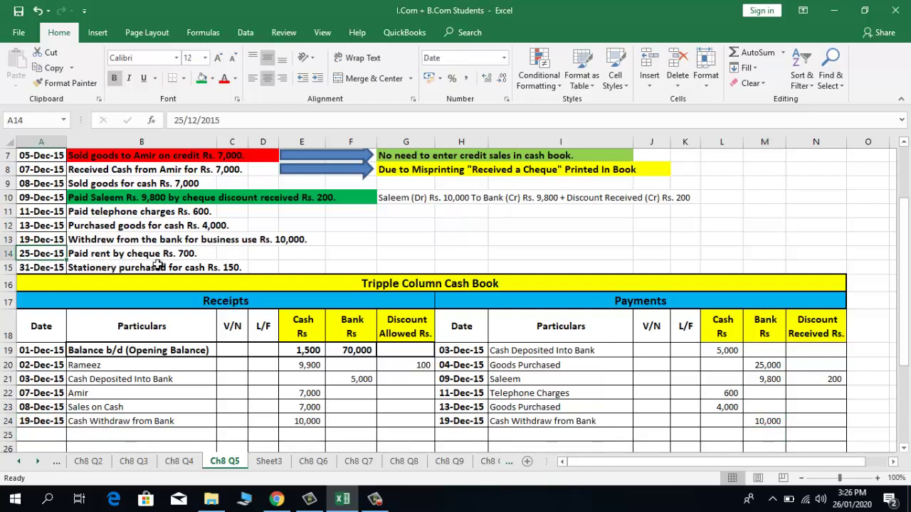
key(ctrl+c)
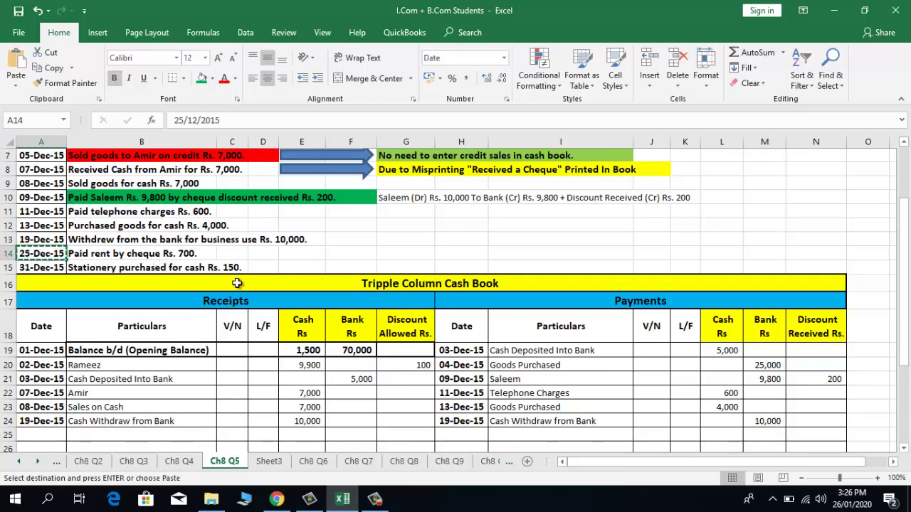
click(445, 436)
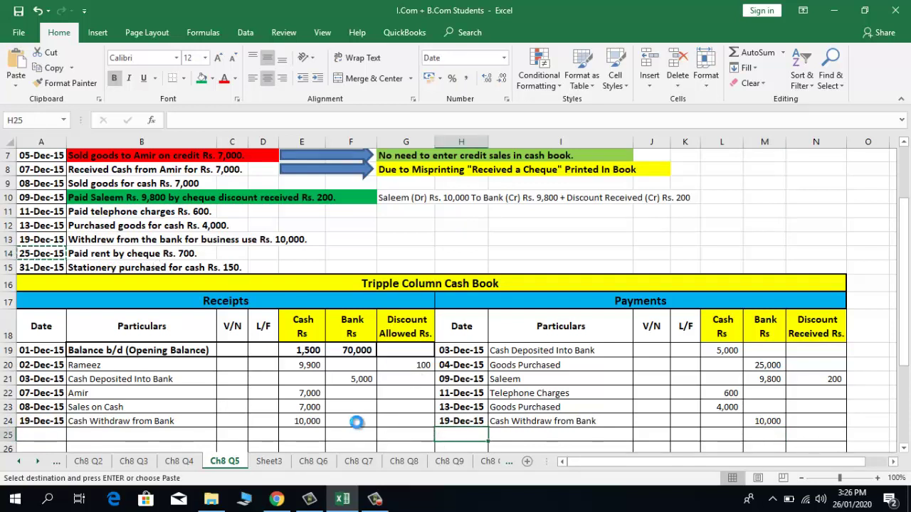
key(Return)
Step: Enter "Rent Paid by Cheque" as the 25-Dec-15 payment particulars in I25
key(Up)
key(Right)
key(Down)
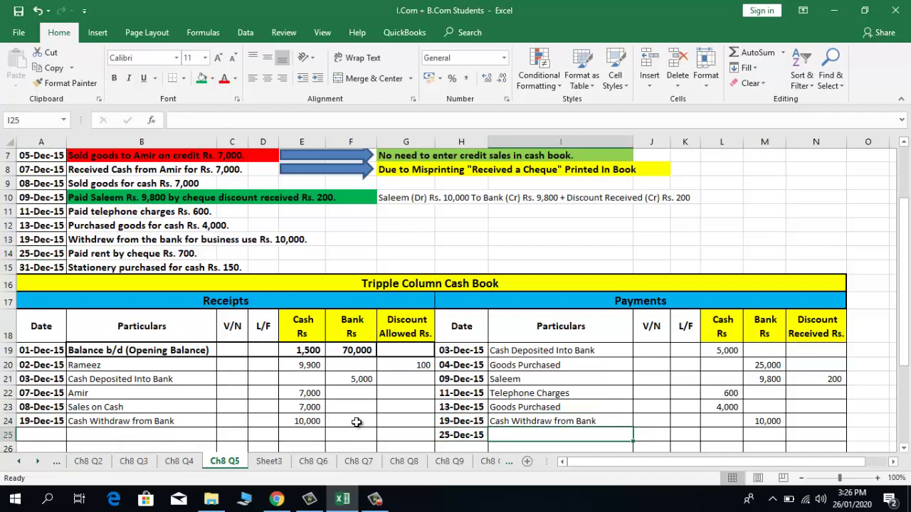
text(Rent)
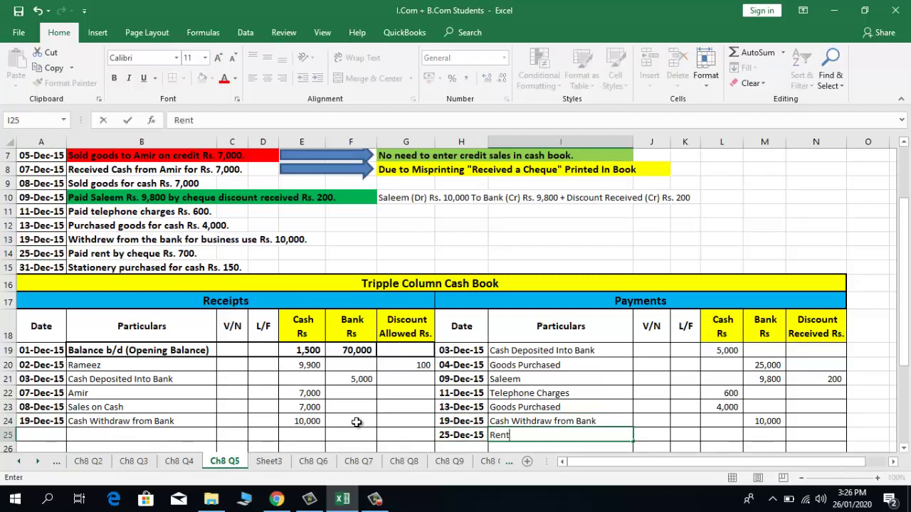
text( Paid by Cheq)
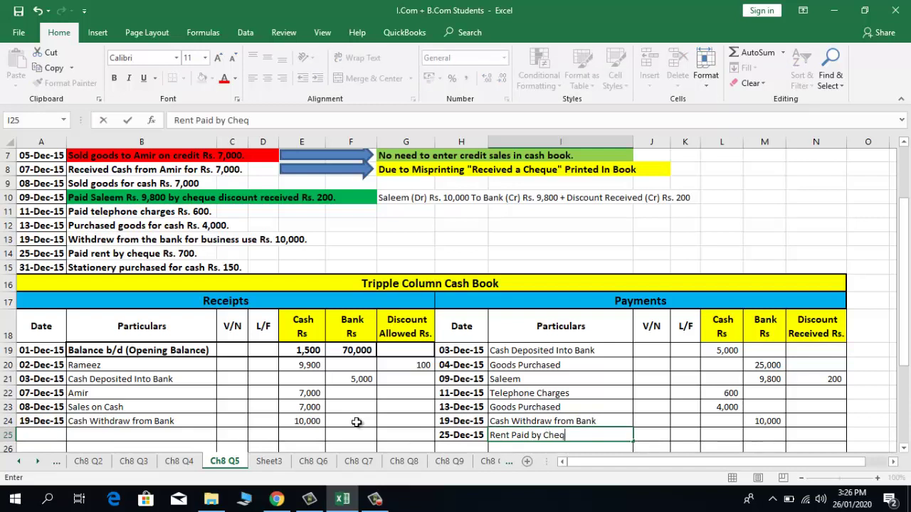
text(ue)
Step: Enter 700 in the Payments Bank column for the rent in M25 and save the workbook
key(Tab)
key(Tab)
key(Tab)
key(Tab)
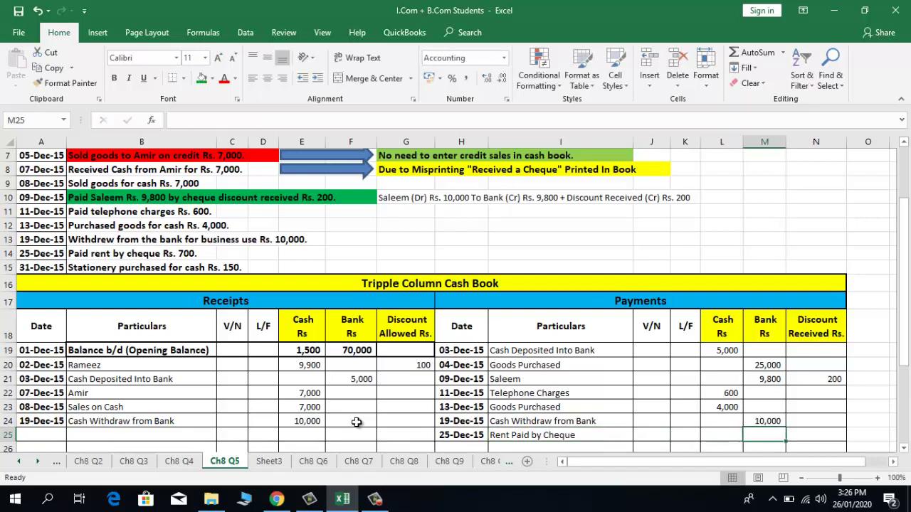
text(700)
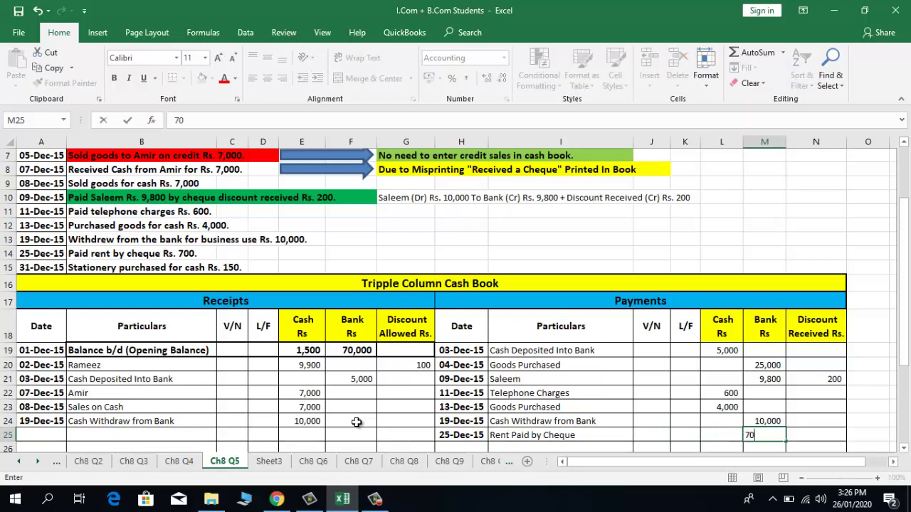
key(Return)
key(ctrl+s)
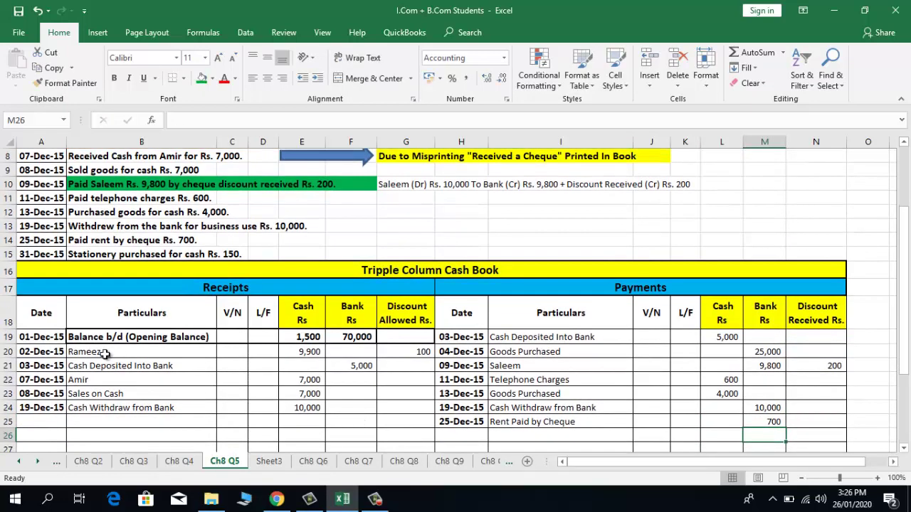
Step: Copy the 31-Dec-15 date from A15 into the Payments date cell H26
click(39, 255)
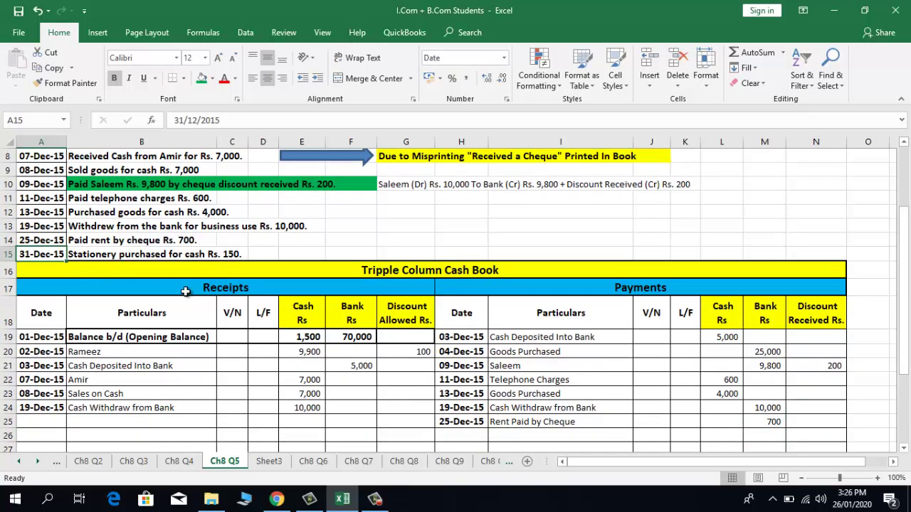
key(ctrl+c)
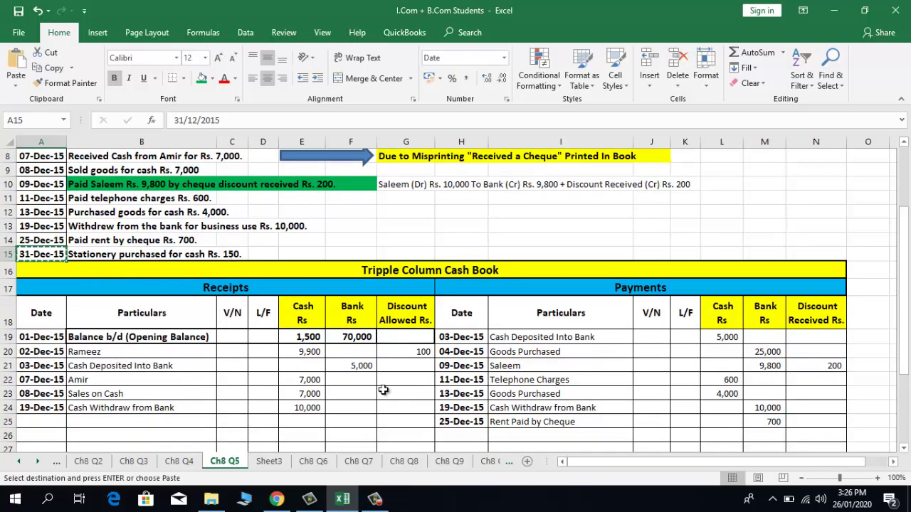
click(448, 436)
key(Return)
Step: Enter "Stationery" as the 31-Dec-15 payment particulars in I26, with 150 in the Cash column
key(Tab)
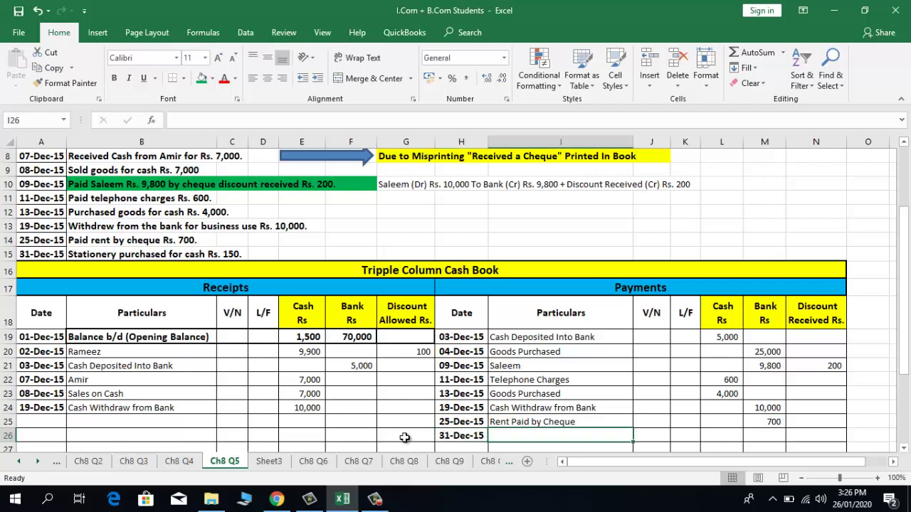
text(St)
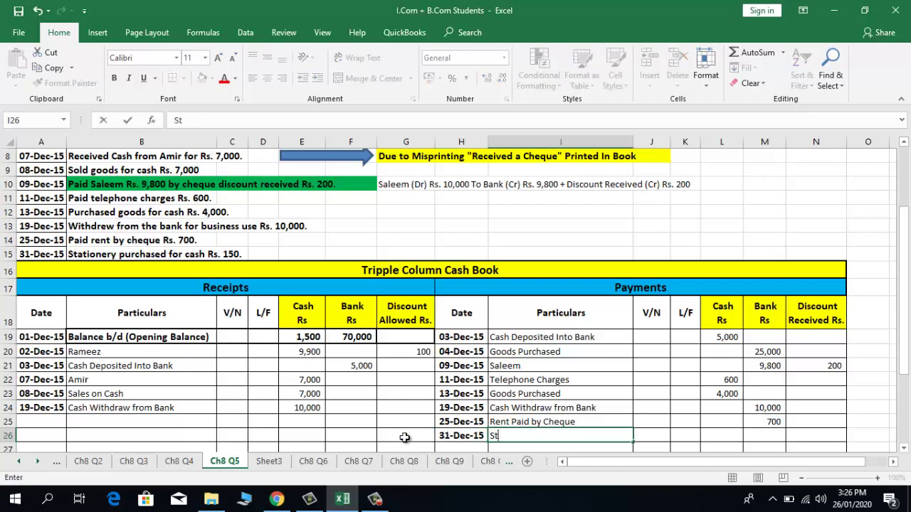
text(ationery)
key(Tab)
key(Tab)
key(Tab)
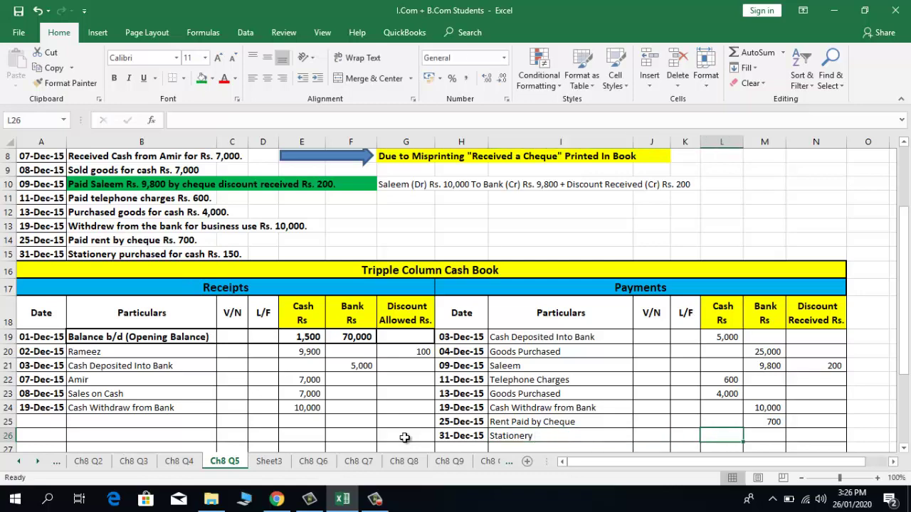
text(150)
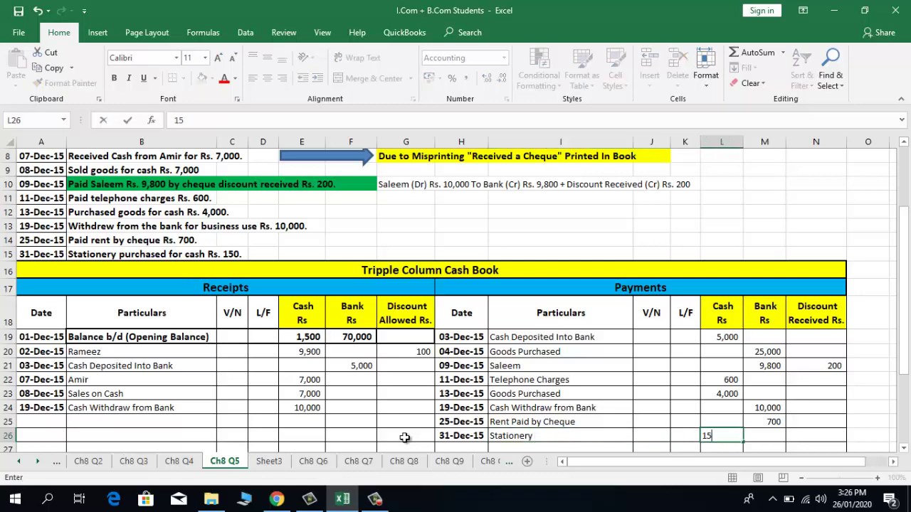
key(Return)
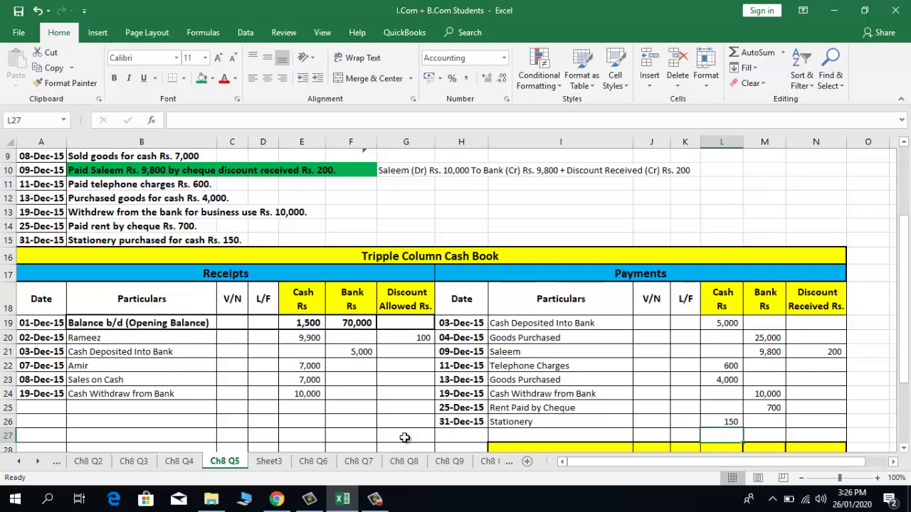
Step: Review the cash book's column totals, the Closing Balance section below and the posted entries against the transaction list
key(Down)
key(Down)
key(Return)
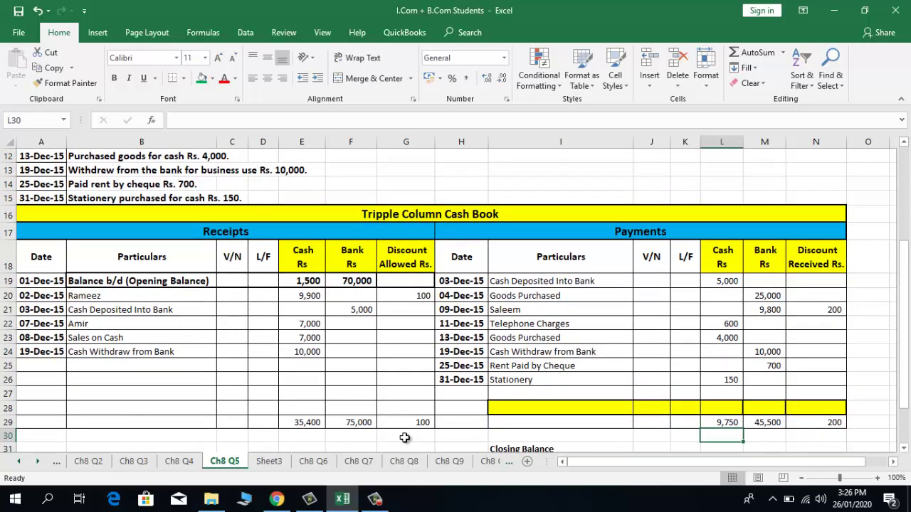
key(Down)
key(Down)
key(Down)
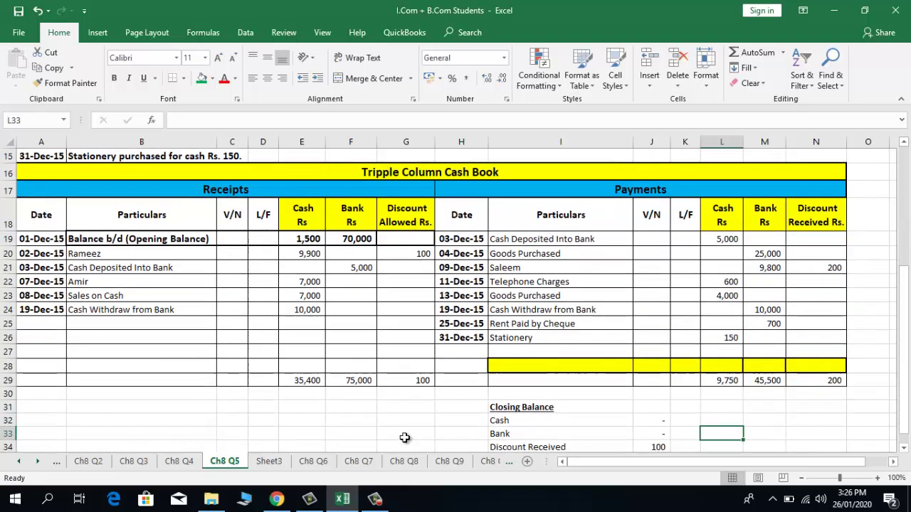
key(Up)
key(Up)
key(Up)
key(Up)
key(Up)
key(Up)
key(Up)
key(Up)
key(Up)
key(Up)
key(Up)
key(Up)
key(Up)
key(Up)
key(Up)
key(Up)
key(Up)
key(Up)
key(Up)
key(Up)
key(Up)
key(Up)
key(Up)
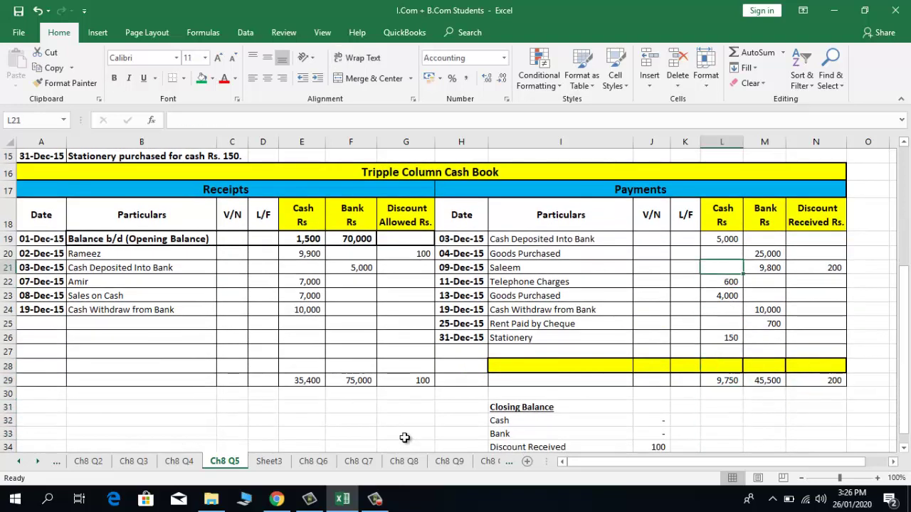
key(Down)
key(Down)
key(Down)
key(Down)
key(Down)
key(Down)
key(Down)
key(Down)
key(Down)
key(Down)
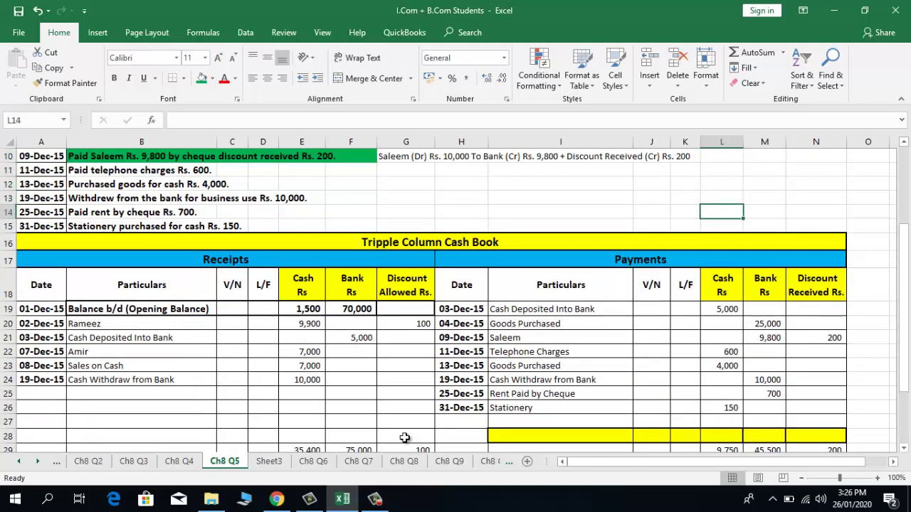
key(Down)
key(Down)
key(Down)
key(Down)
key(Down)
key(Down)
key(Down)
key(Down)
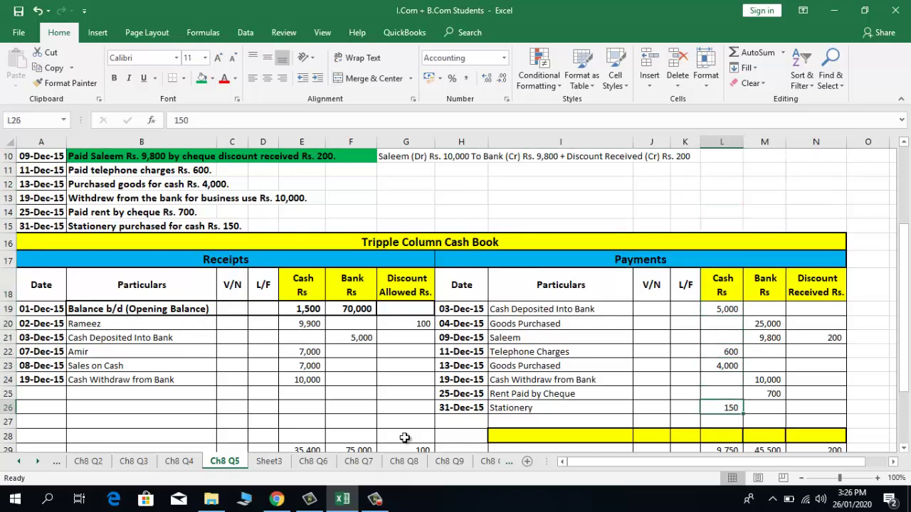
Step: Calculate the closing cash balance in the Payments Cash cell L28 with the formula =E29-9750
key(Down)
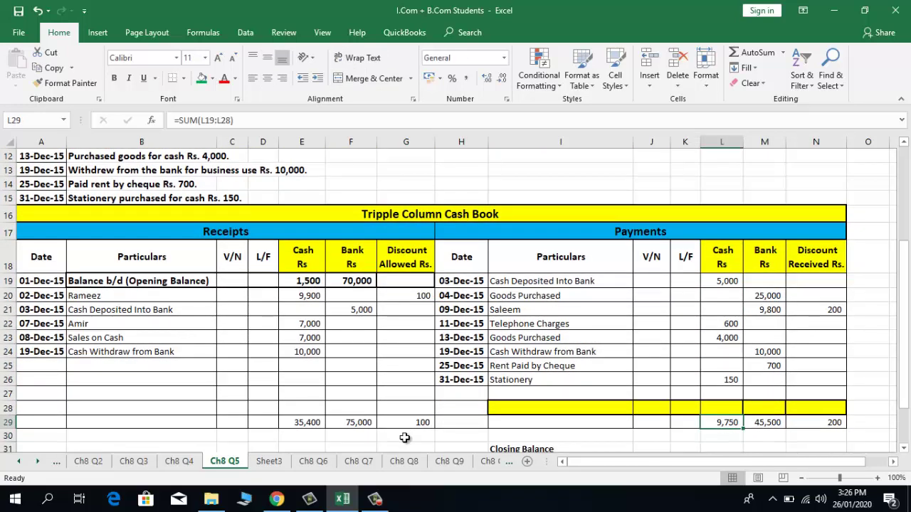
key(Up)
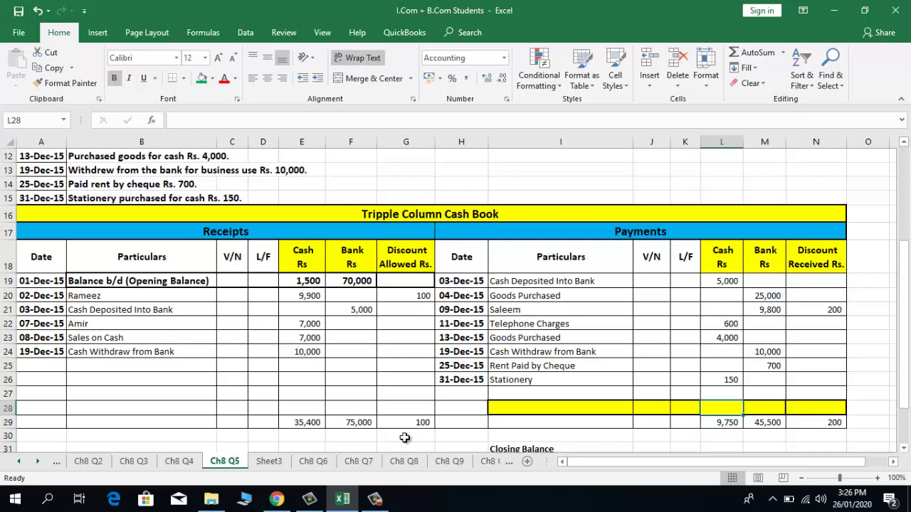
text(=)
key(Left)
key(Left)
key(Left)
key(Left)
key(Left)
key(Left)
key(Left)
key(Left)
key(Left)
key(Left)
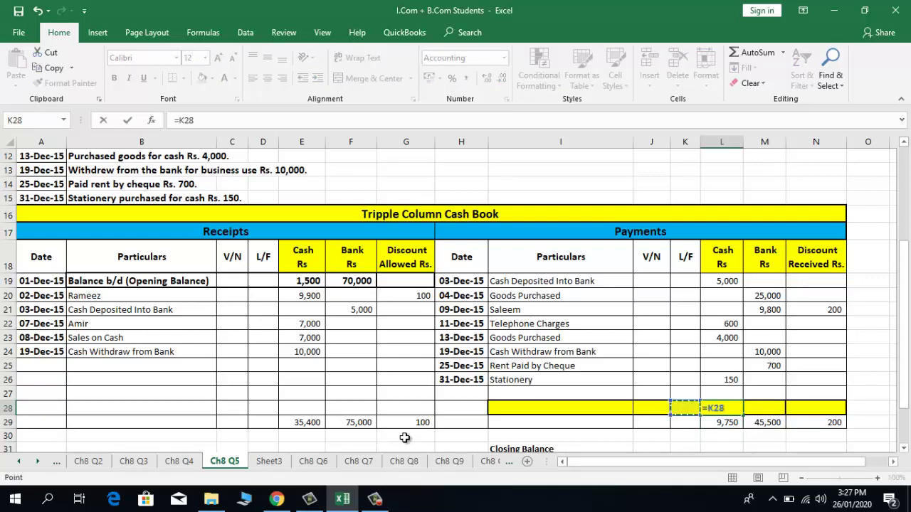
key(Right)
key(Right)
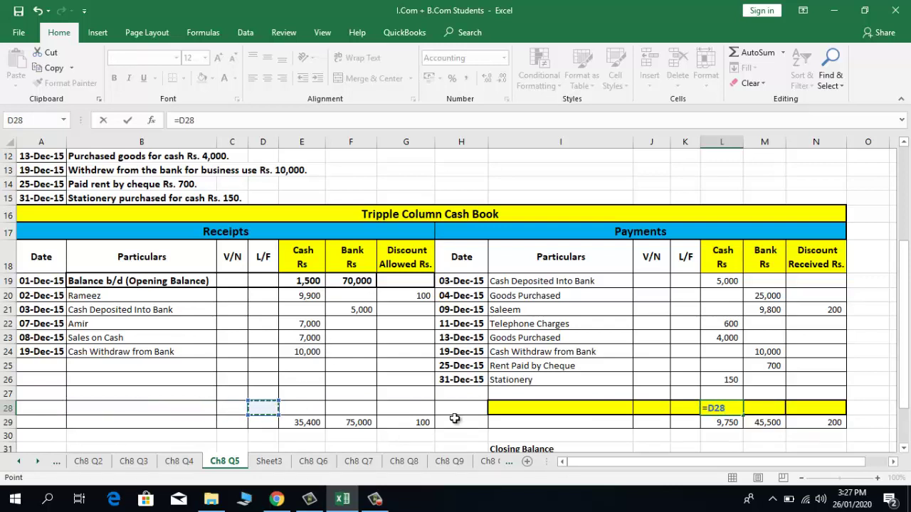
key(Down)
key(Right)
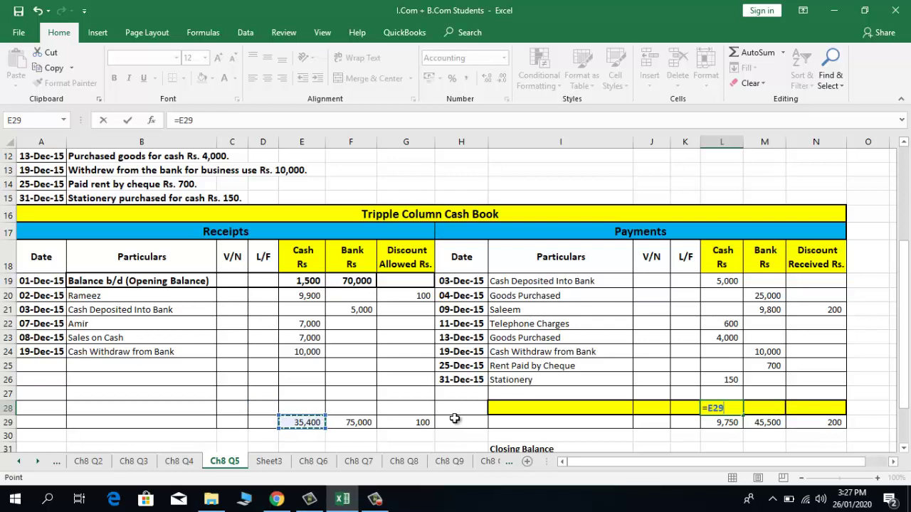
text(-97)
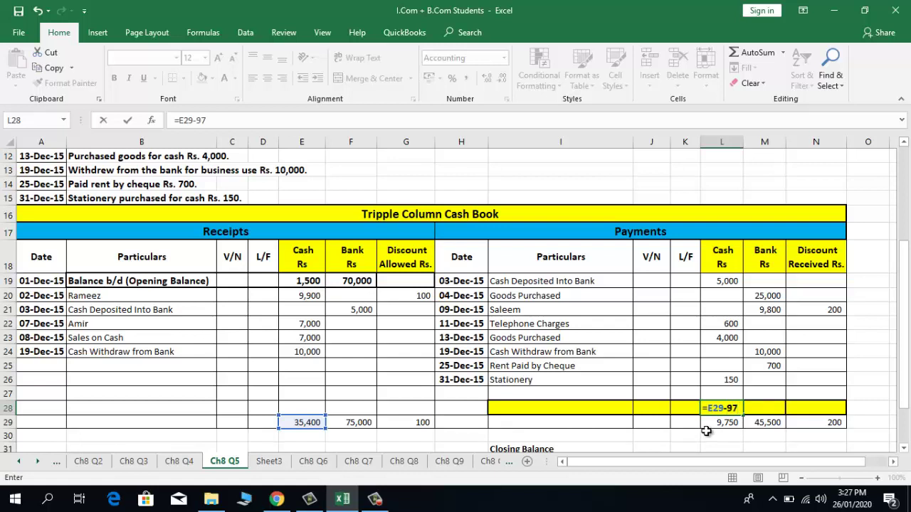
text(50)
key(Return)
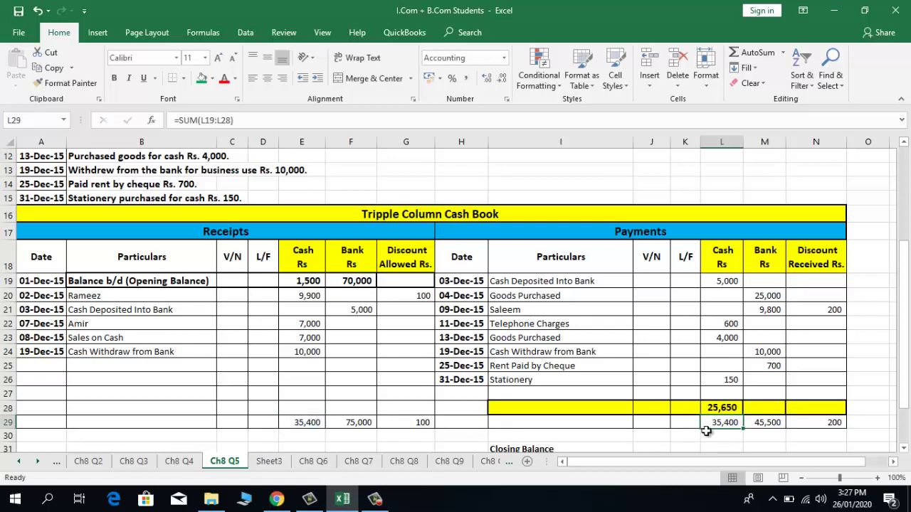
click(705, 432)
click(705, 425)
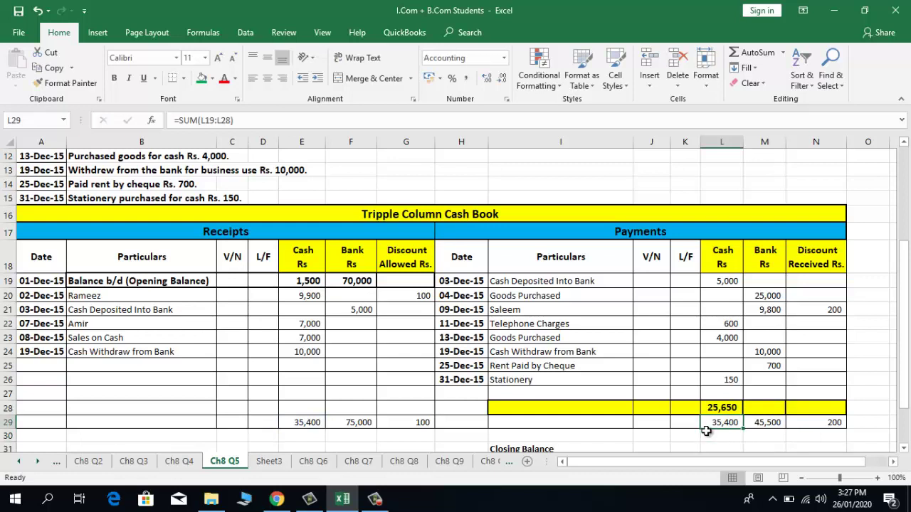
Step: Label the yellow closing row in the Payments particulars cell I28 as "Closing Balance c/d"
click(555, 403)
text(Clo)
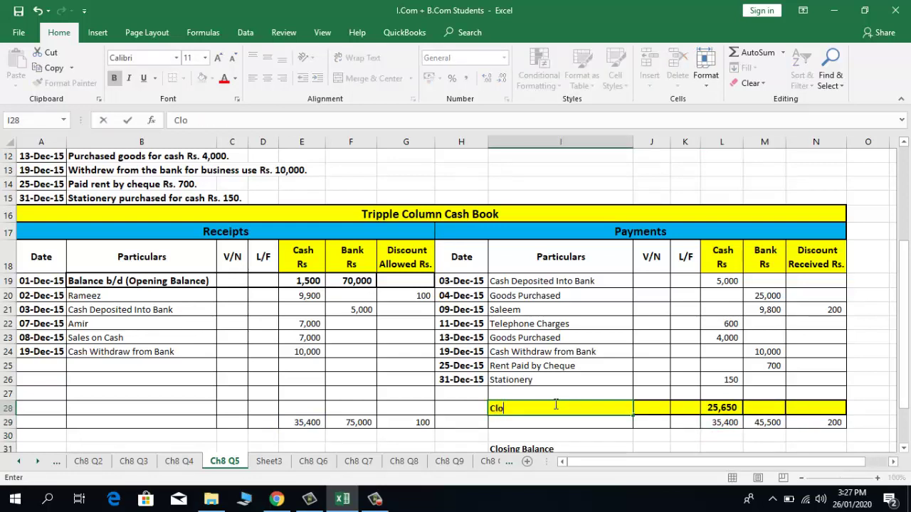
text(sing Balance)
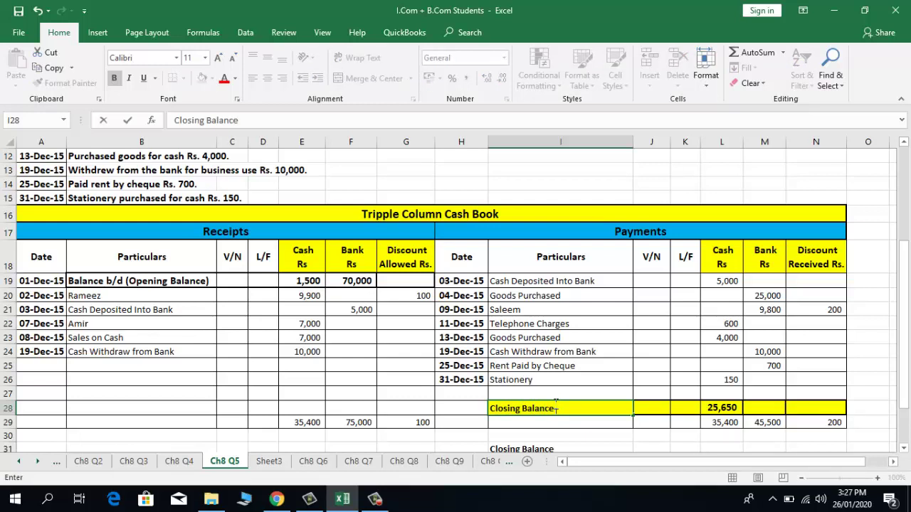
text(C/D)
key(BackSpace)
key(BackSpace)
key(BackSpace)
text(c/d)
key(Return)
key(Up)
key(Right)
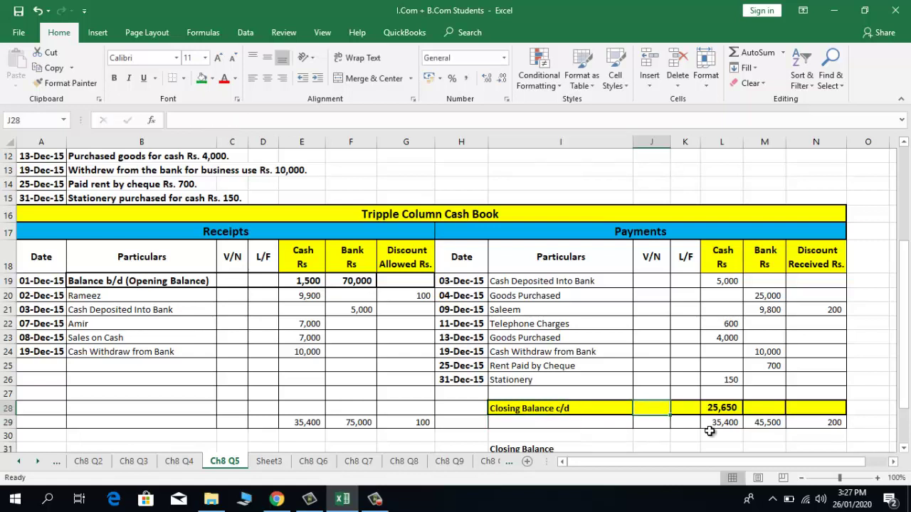
key(Left)
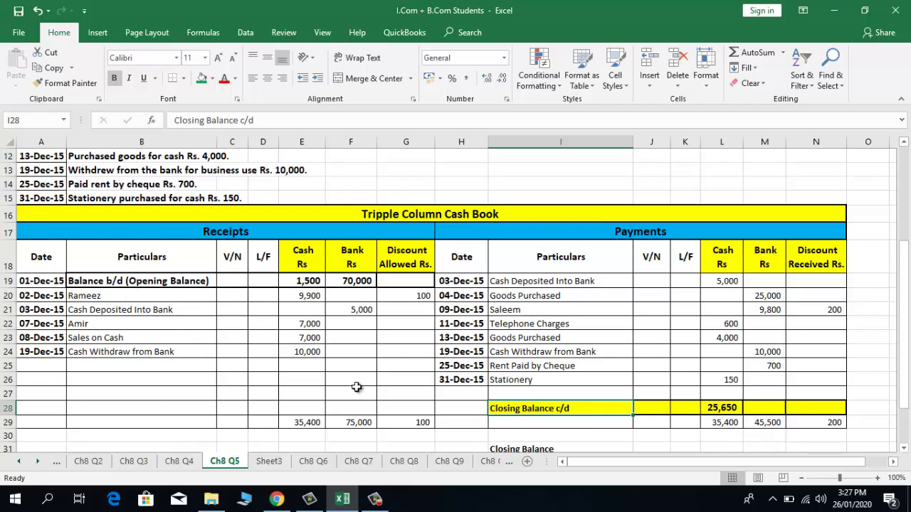
Step: Relabel the yellow closing row in the Payments particulars cell I28 as "Balance B/d (Closing Balance)"
double_click(494, 407)
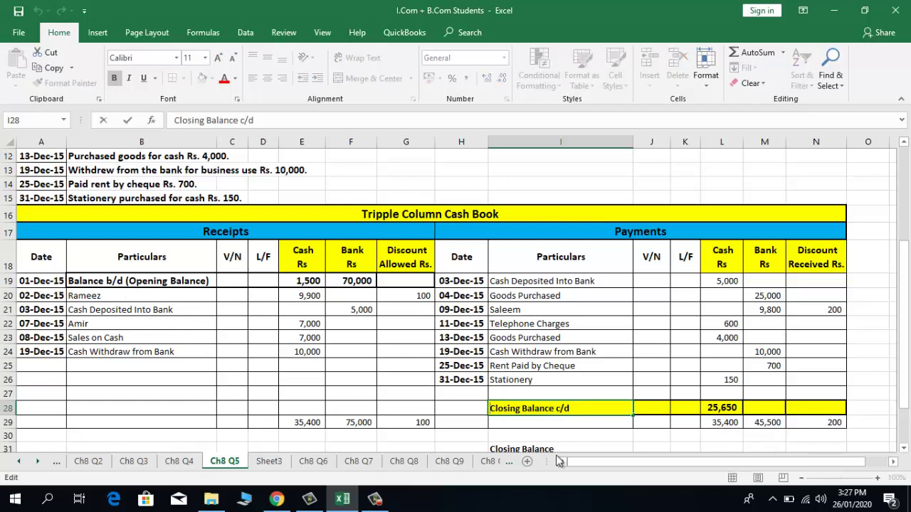
text(B)
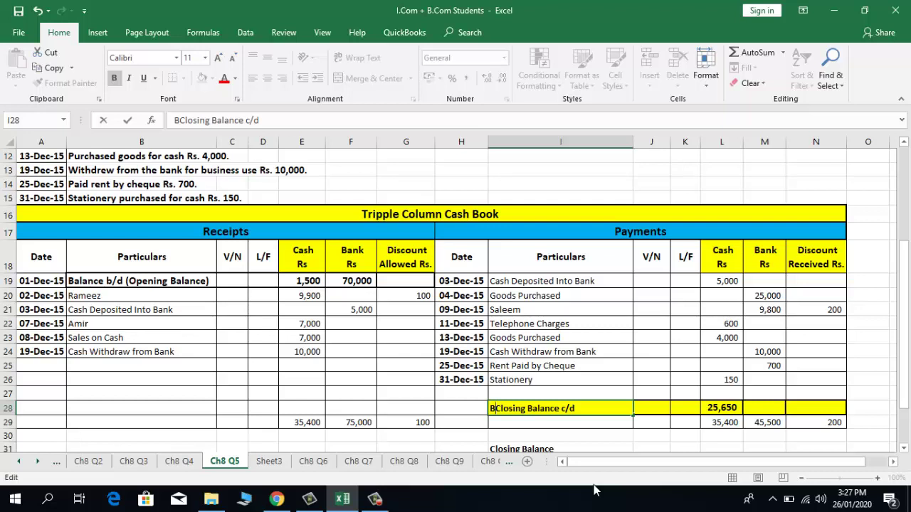
text(alance )
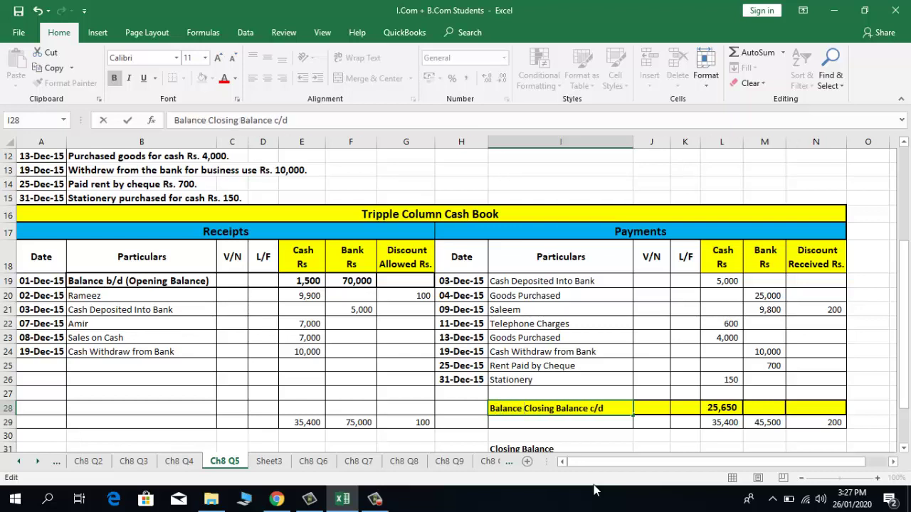
text(B/d )
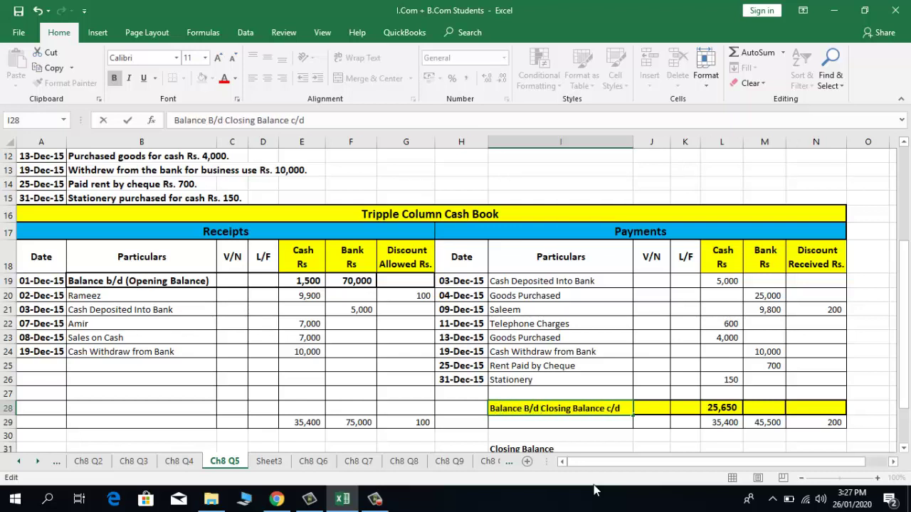
text(()
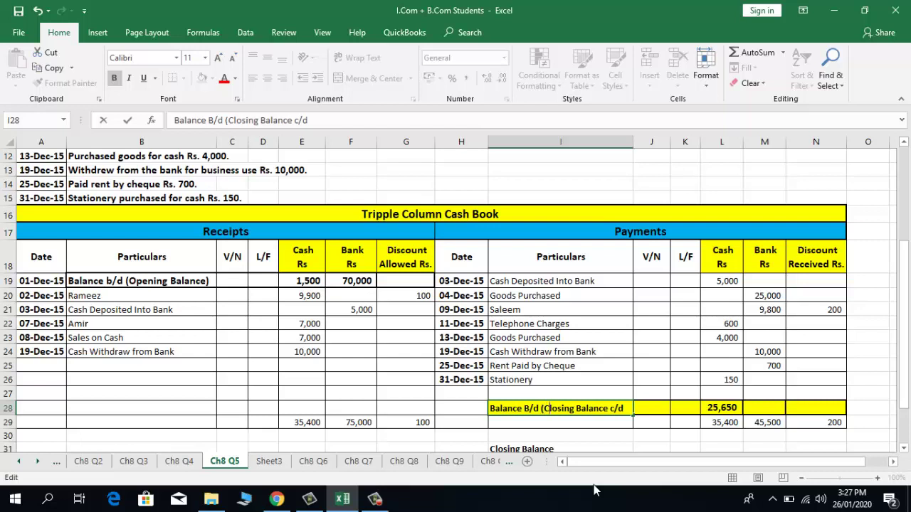
key(ctrl+Right)
key(ctrl+Right)
key(BackSpace)
key(BackSpace)
key(BackSpace)
text())
key(Return)
key(Up)
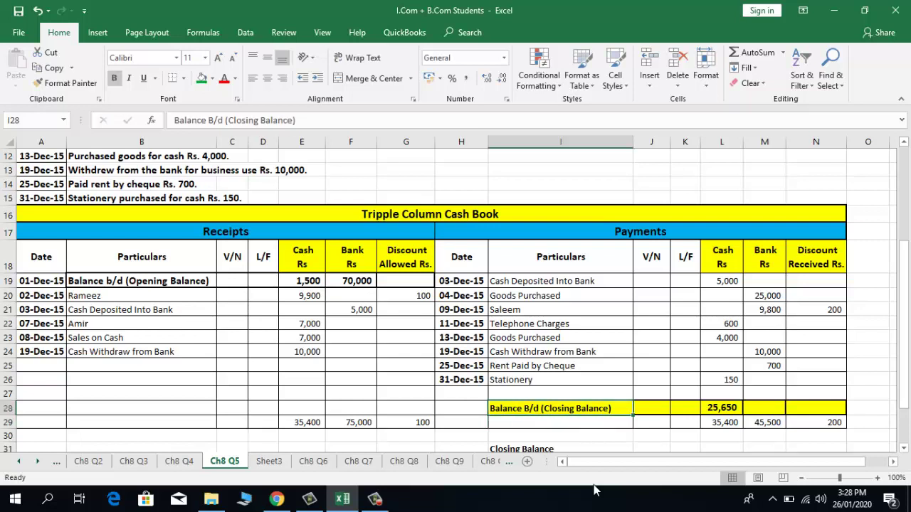
Step: Calculate the closing bank balance in the Payments Bank cell M28 with the formula =F29-45500, and save the workbook
key(Right)
key(Right)
key(Right)
key(Right)
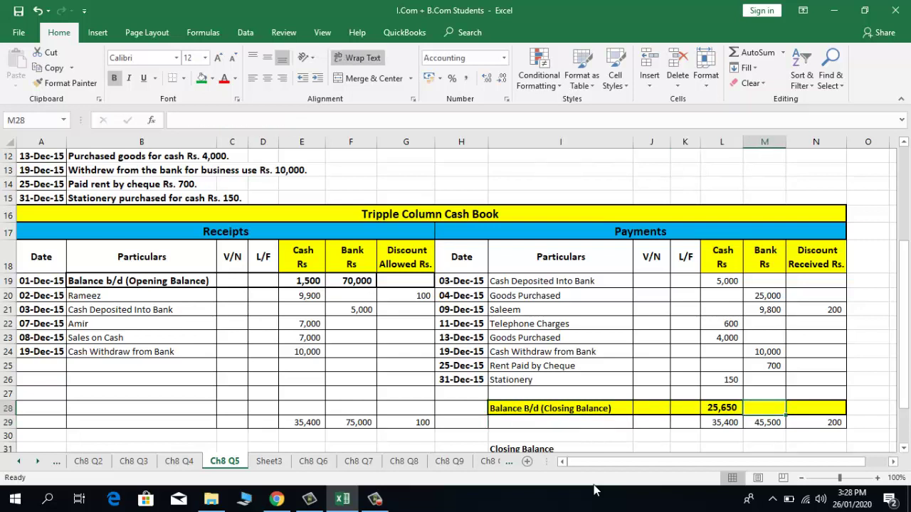
text(=)
key(Left)
key(Left)
key(Left)
key(Left)
key(Left)
key(Left)
key(Left)
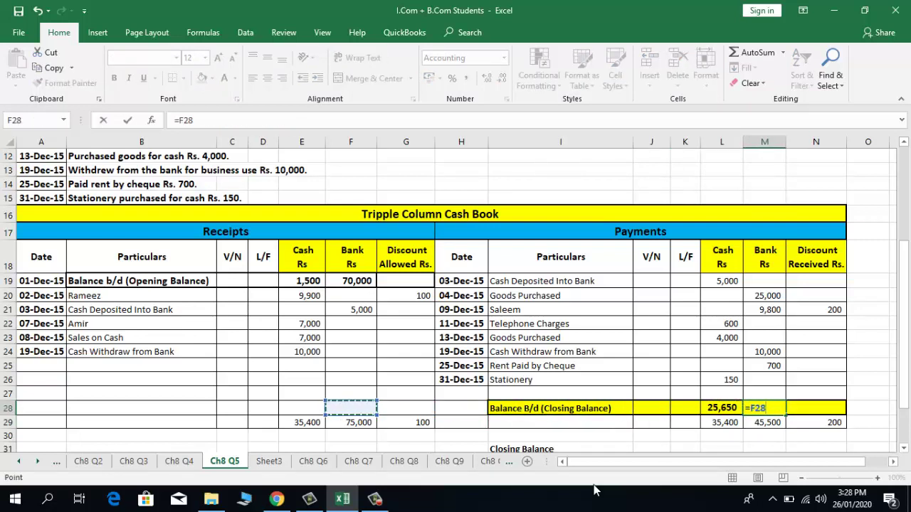
key(Down)
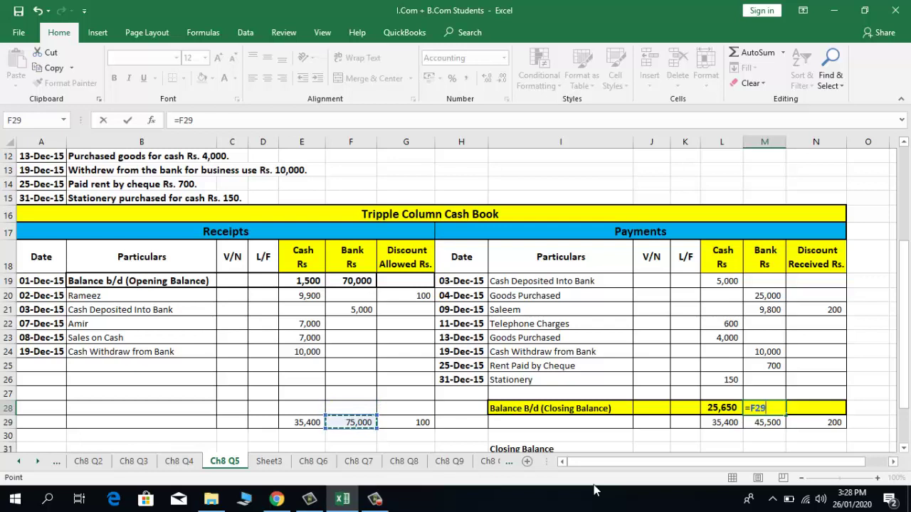
text(-45500)
key(Return)
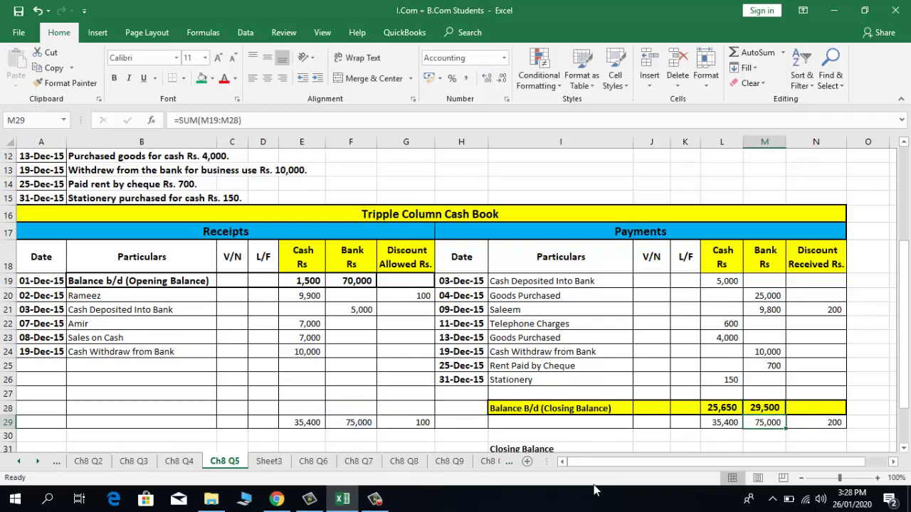
key(Up)
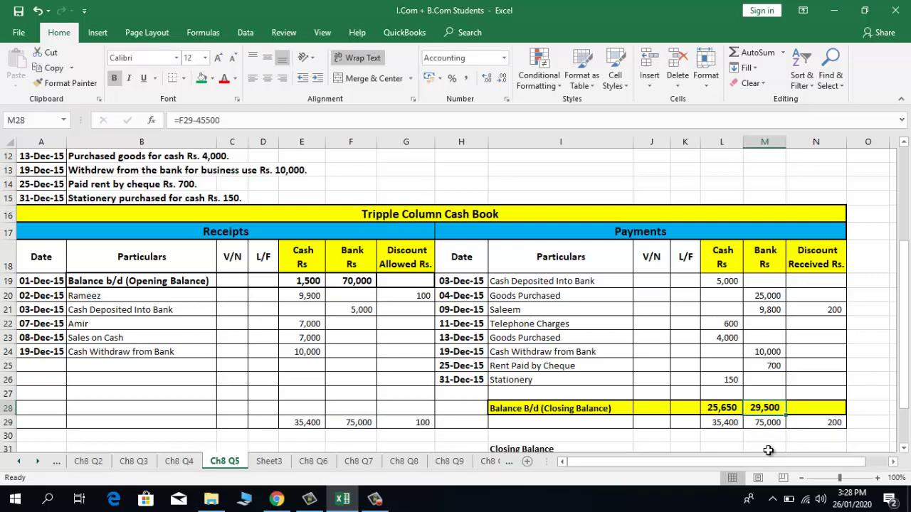
key(Down)
key(Down)
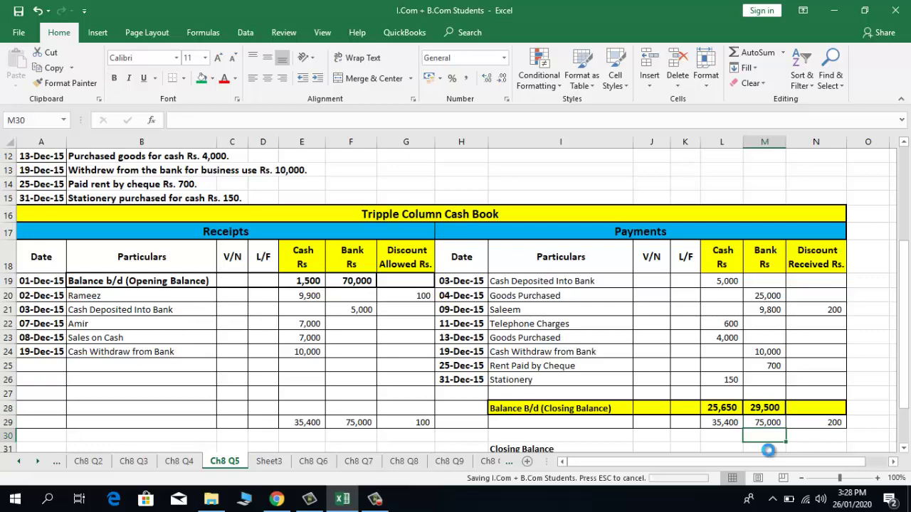
Step: Check the Cash, Bank and discount lines of the Closing Balance section against the cash book's closing row and totals
key(Down)
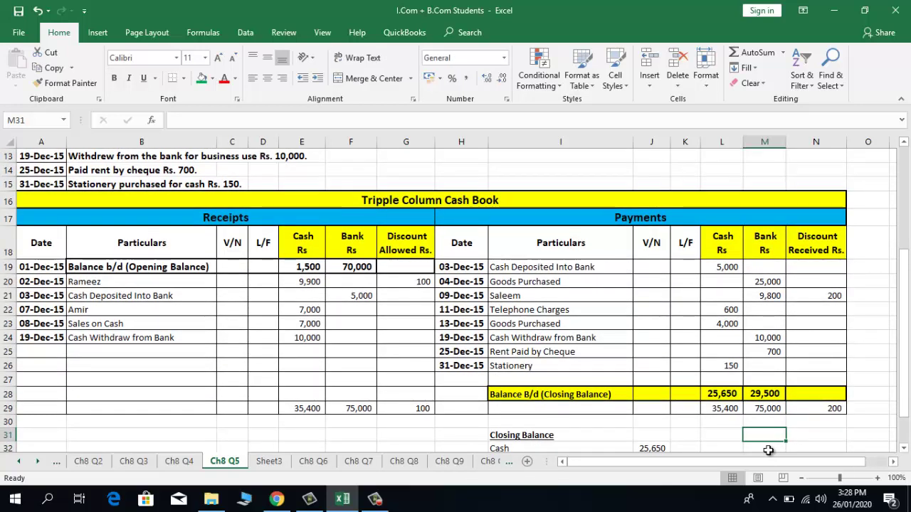
key(Up)
key(Up)
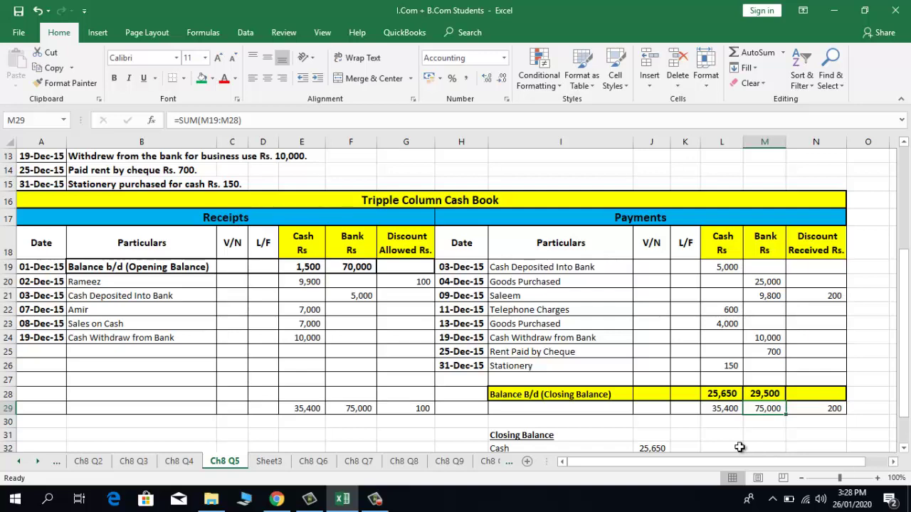
click(605, 435)
key(Down)
key(Down)
key(Up)
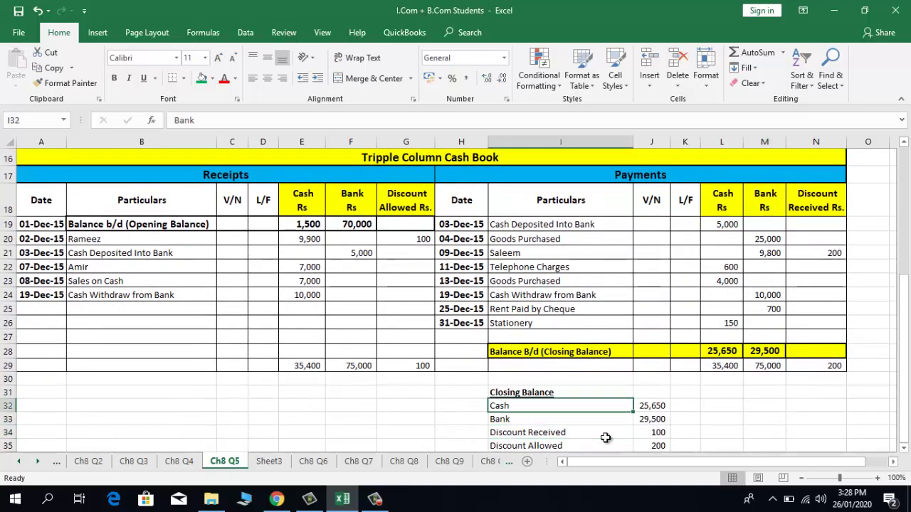
key(Up)
key(Right)
key(Down)
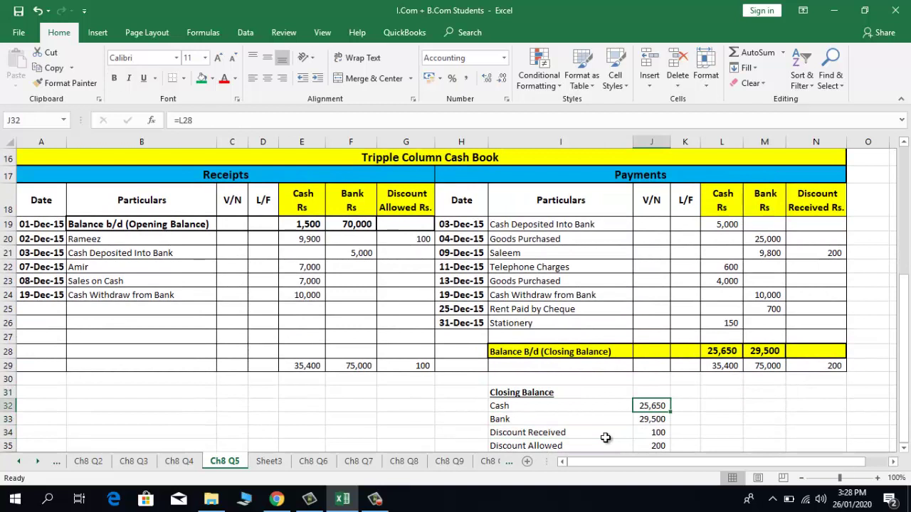
click(530, 406)
click(650, 405)
key(Down)
key(Down)
key(Down)
key(Down)
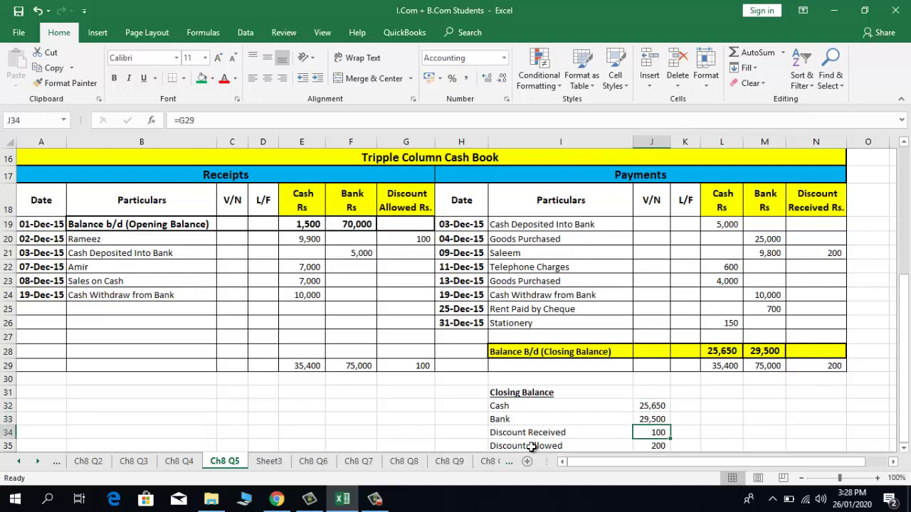
click(519, 400)
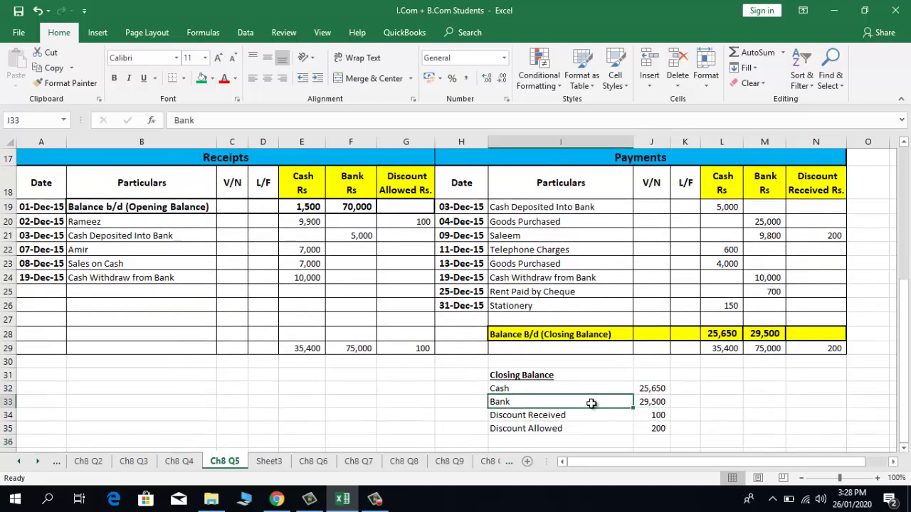
click(641, 403)
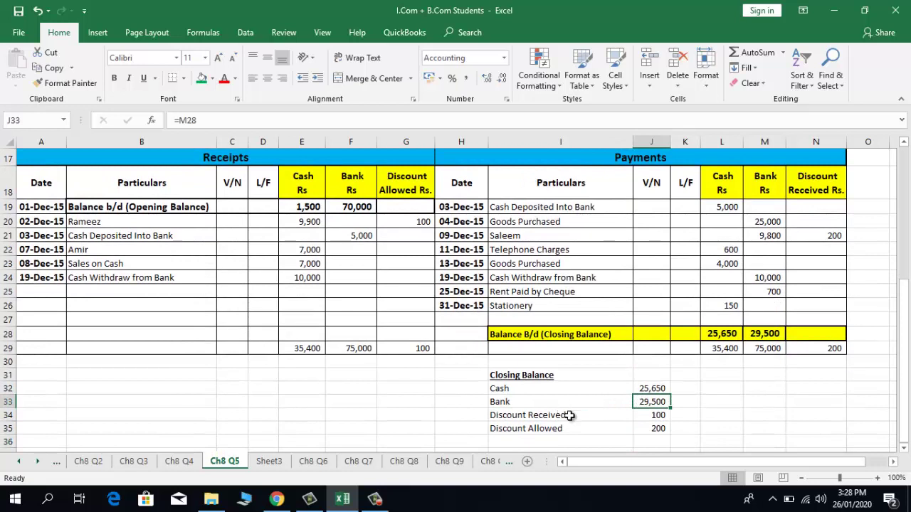
Step: Clear the Discount Received and Discount Allowed amounts in J34:J35 of the Closing Balance section
click(571, 416)
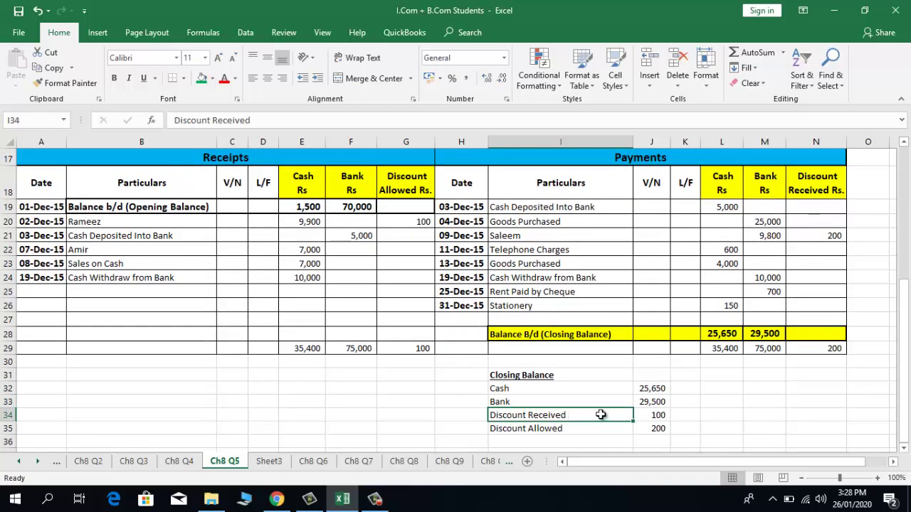
key(Right)
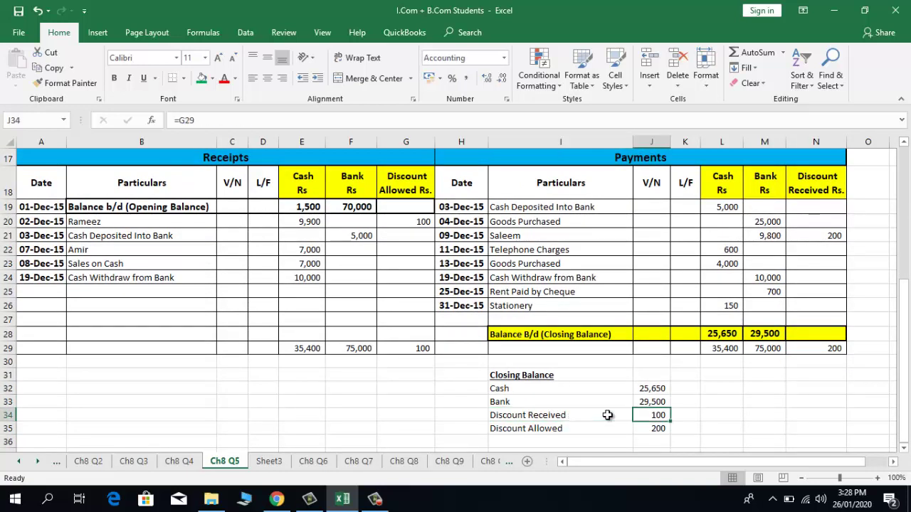
key(Left)
key(Right)
key(shift+Down)
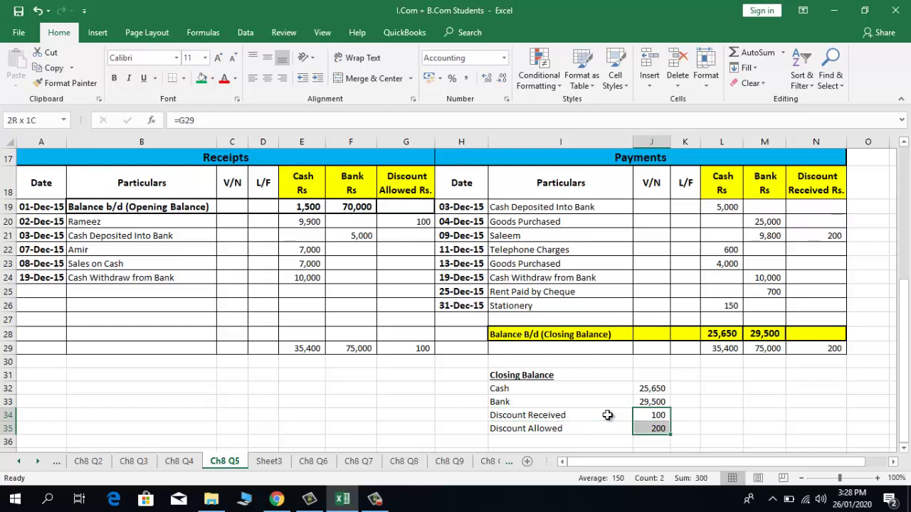
key(Delete)
key(Left)
key(Right)
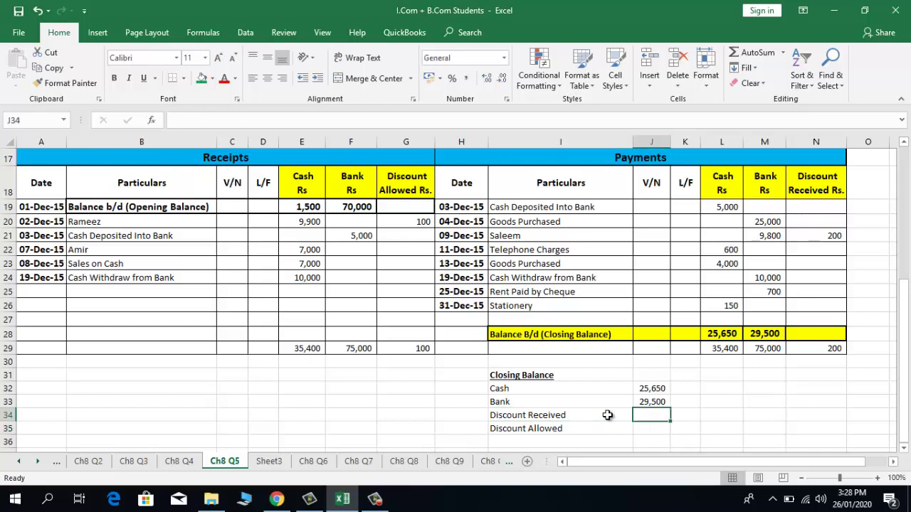
Step: Link the Discount Received amount in J34 to the Payments discount total in N29
text(=)
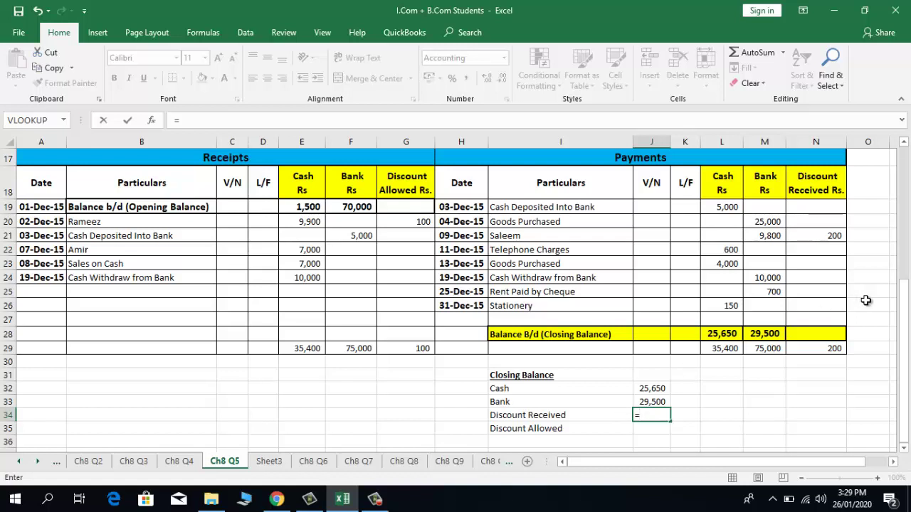
click(810, 347)
key(Return)
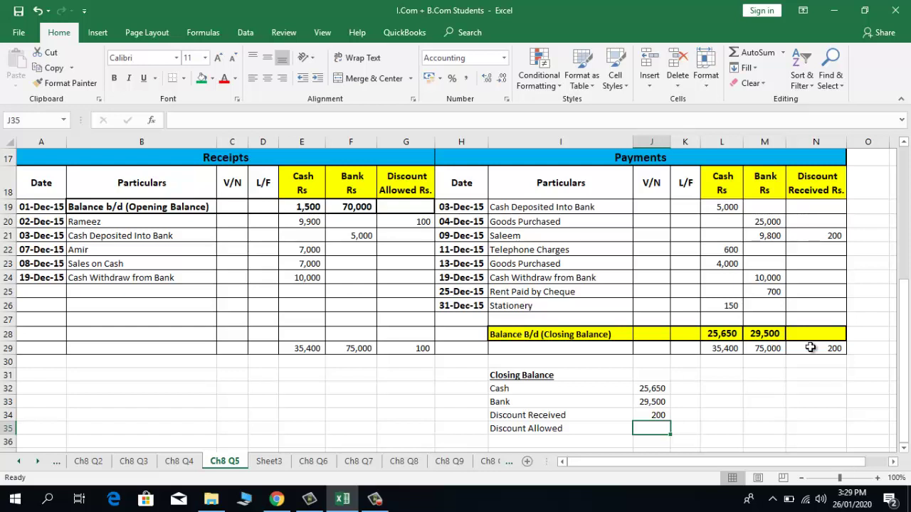
Step: Link the Discount Allowed amount in J35 to the Receipts discount total with the formula =G29
text(=)
key(Left)
key(Left)
key(Left)
key(Up)
key(Up)
key(Up)
key(Up)
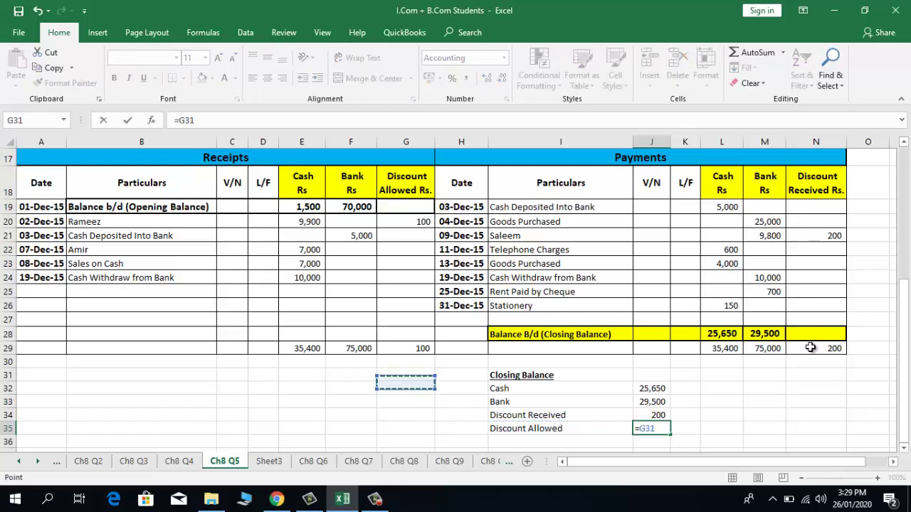
key(Up)
key(Up)
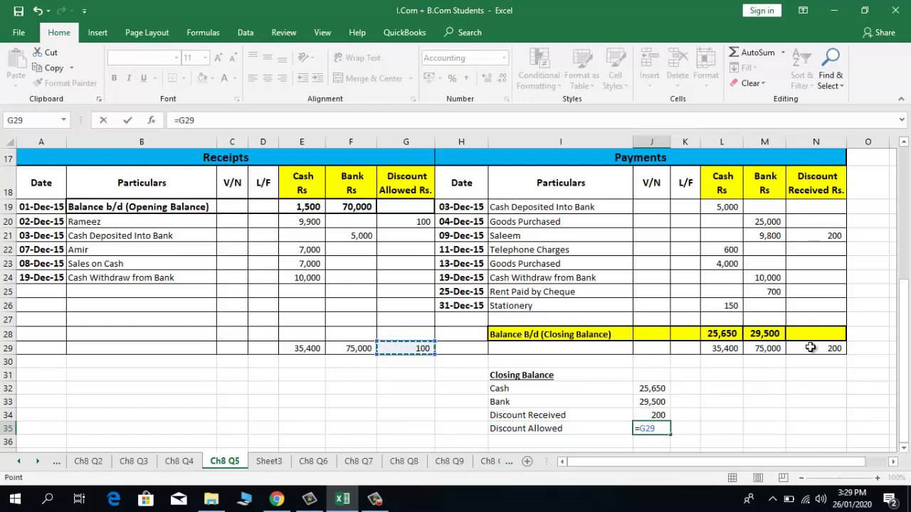
key(Return)
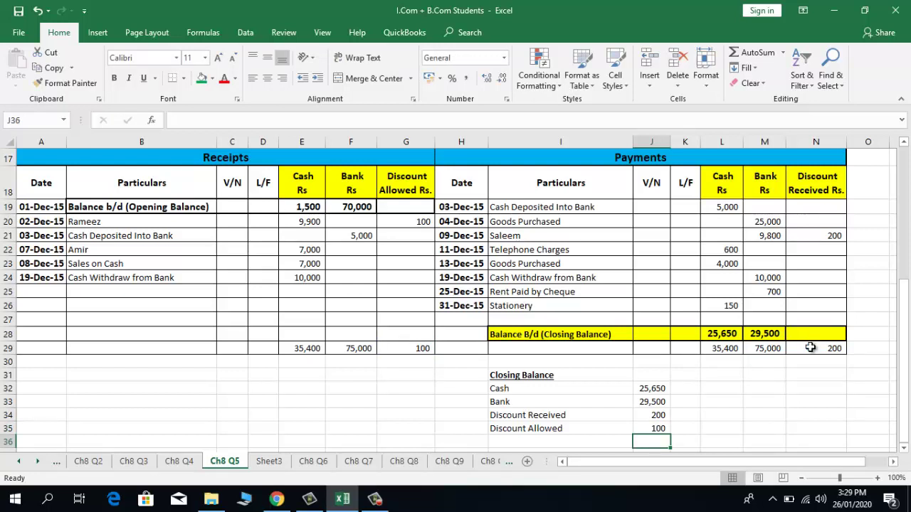
Step: Look over the Closing Balance section and the completed cash book, going back to the question at the start of the sheet
click(565, 391)
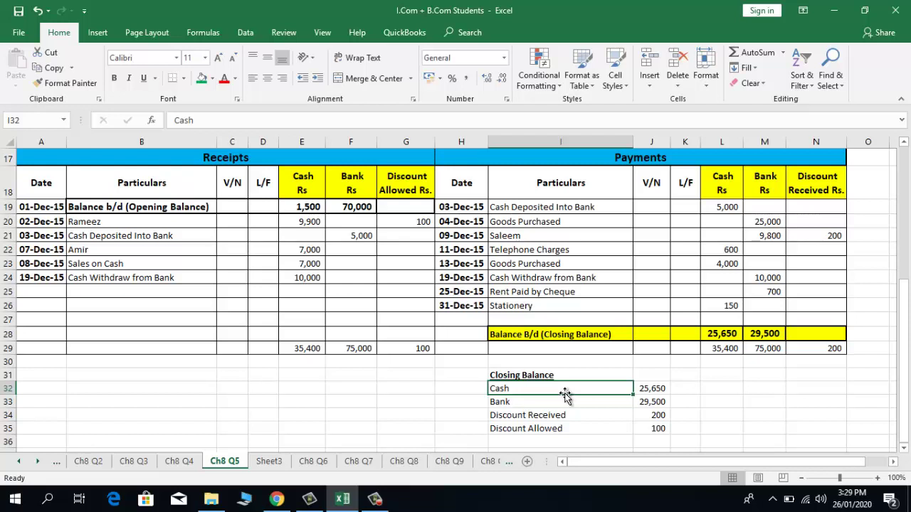
key(Up)
key(Up)
key(Up)
key(Up)
key(Up)
key(Up)
key(Up)
key(Up)
key(Up)
key(Up)
key(Up)
key(Up)
key(Up)
key(Up)
key(Up)
key(Up)
key(Up)
key(Up)
key(Up)
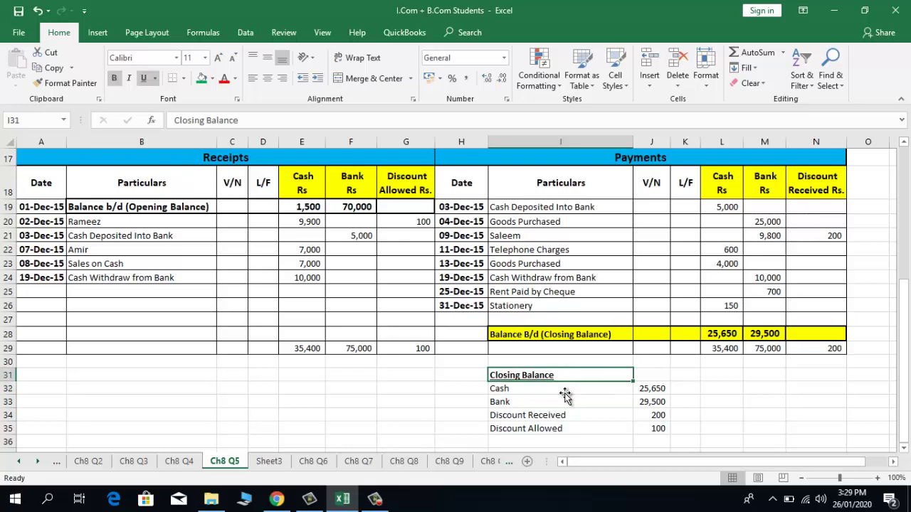
key(Down)
key(Down)
key(Down)
key(Down)
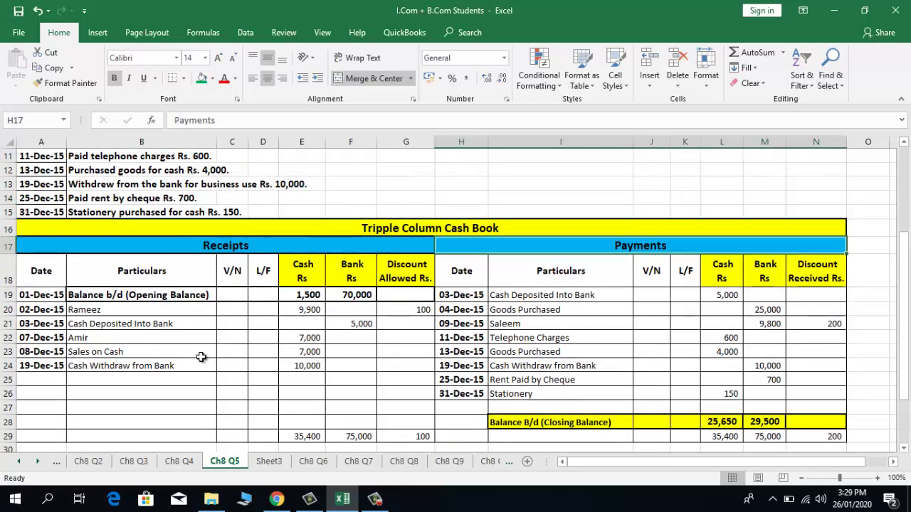
key(Up)
key(ctrl+Home)
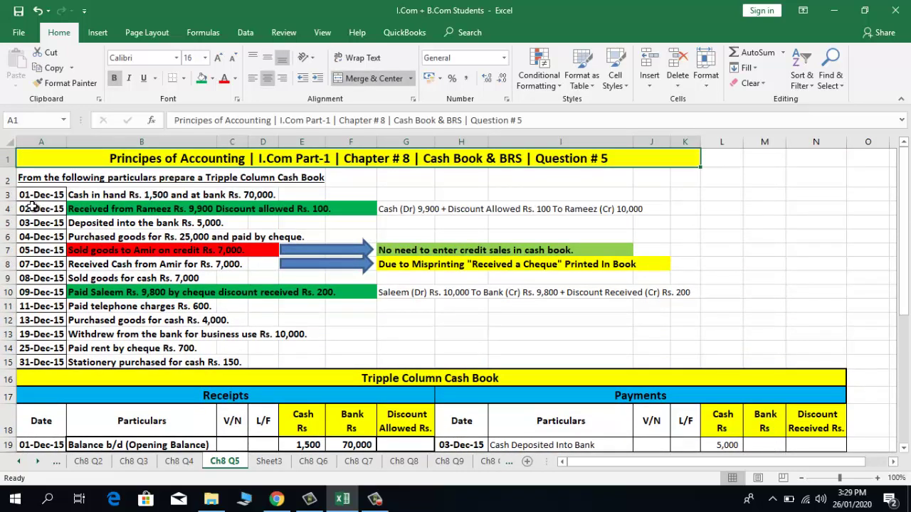
Step: Review the highlighted 02-Dec-15, 05-Dec-15 and 09-Dec-15 transactions and their notes against the discount and credit sale treatment in the cash book
click(61, 212)
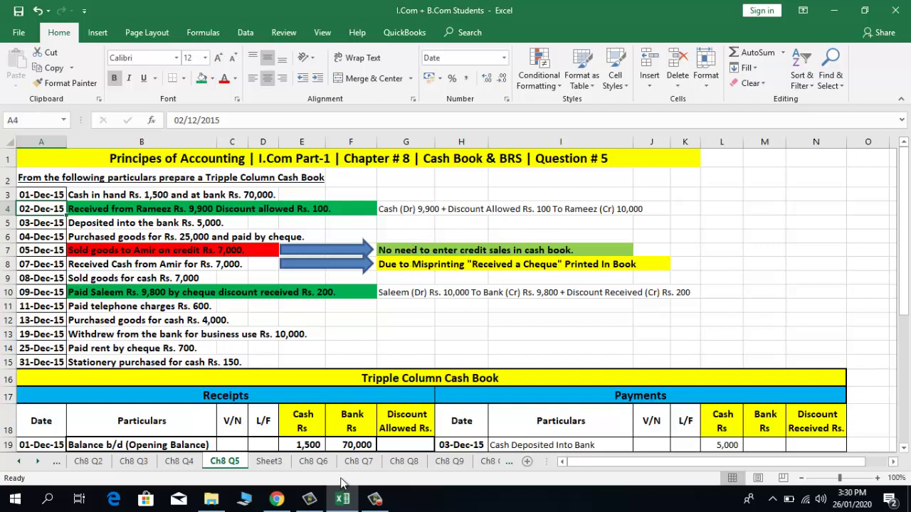
click(343, 444)
click(394, 445)
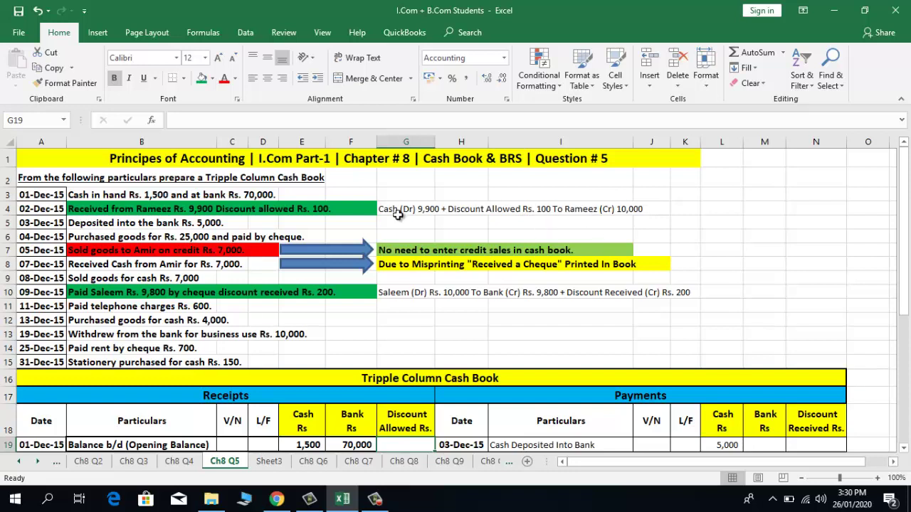
click(57, 252)
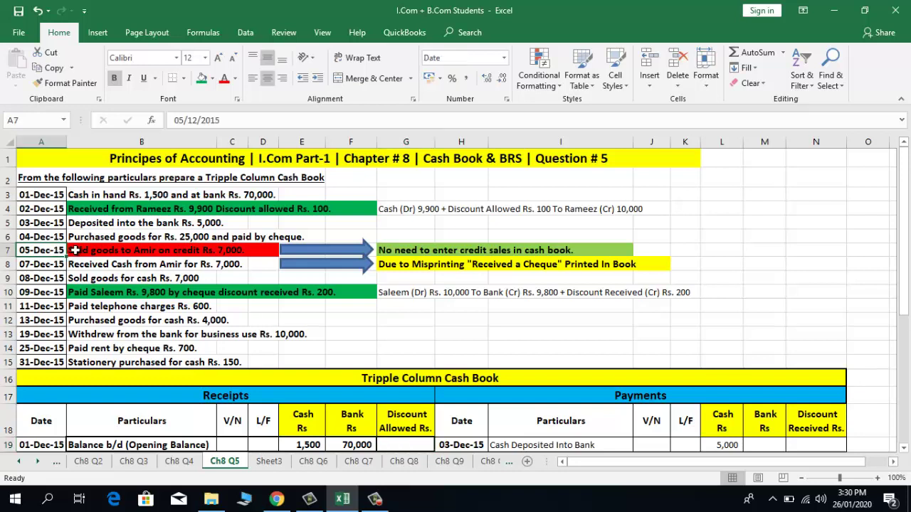
click(143, 255)
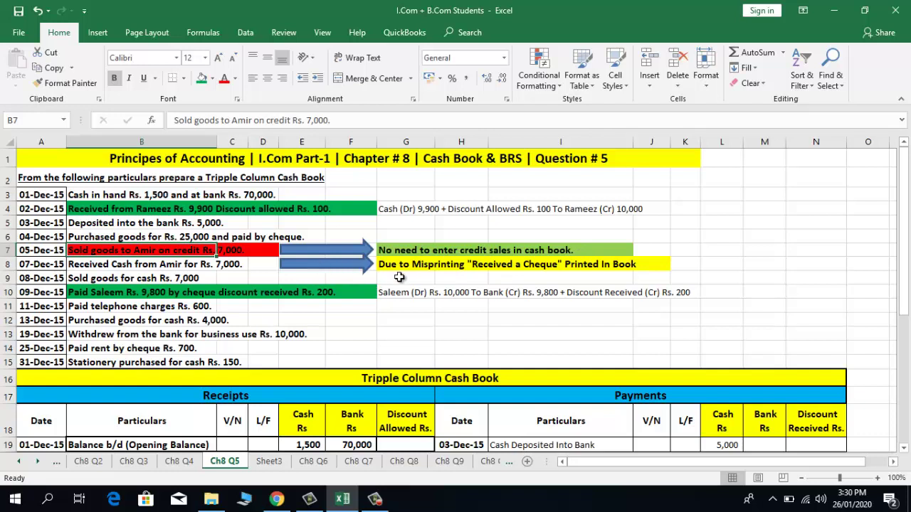
key(Left)
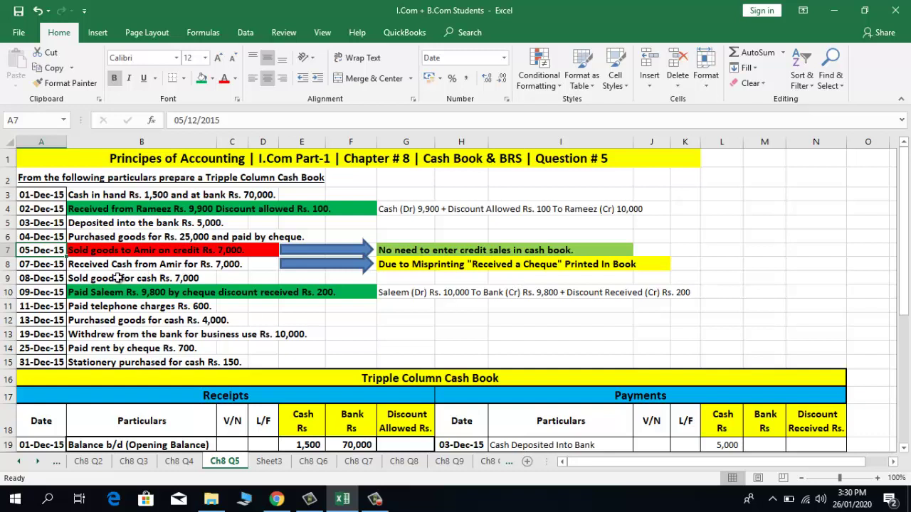
key(Down)
key(Down)
key(Down)
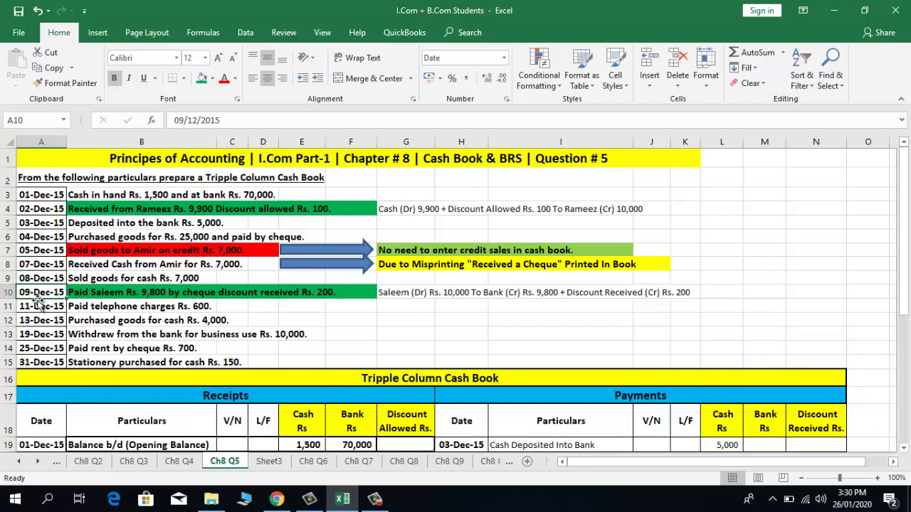